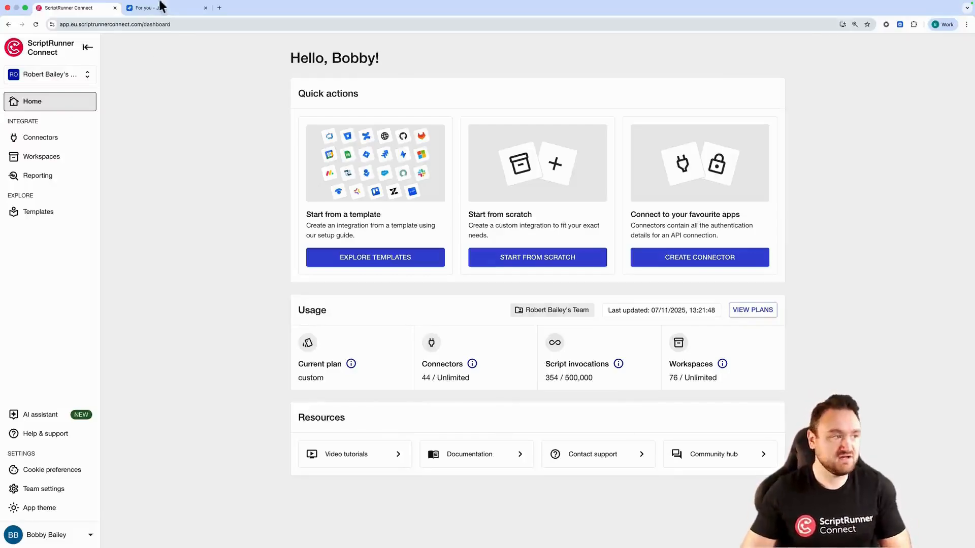
pyautogui.click(156, 19)
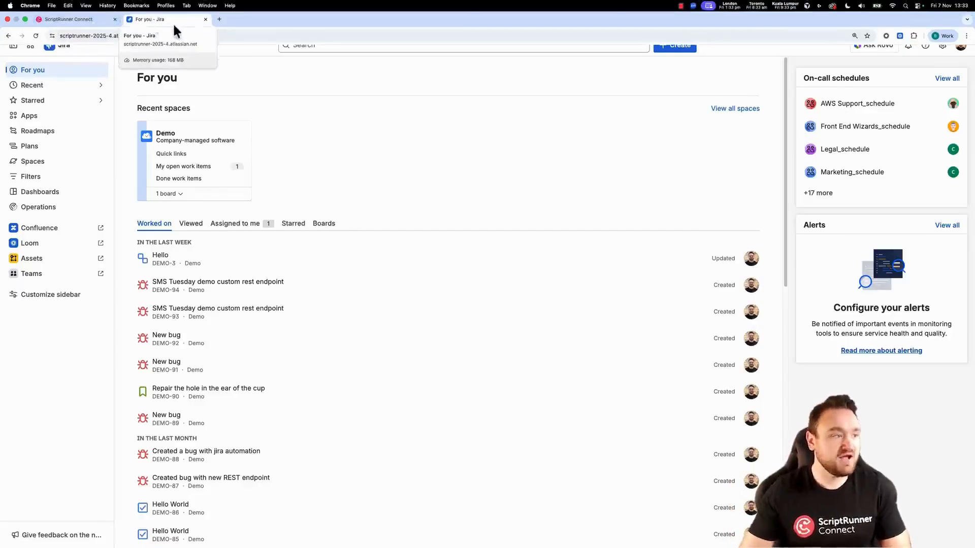
pyautogui.click(81, 10)
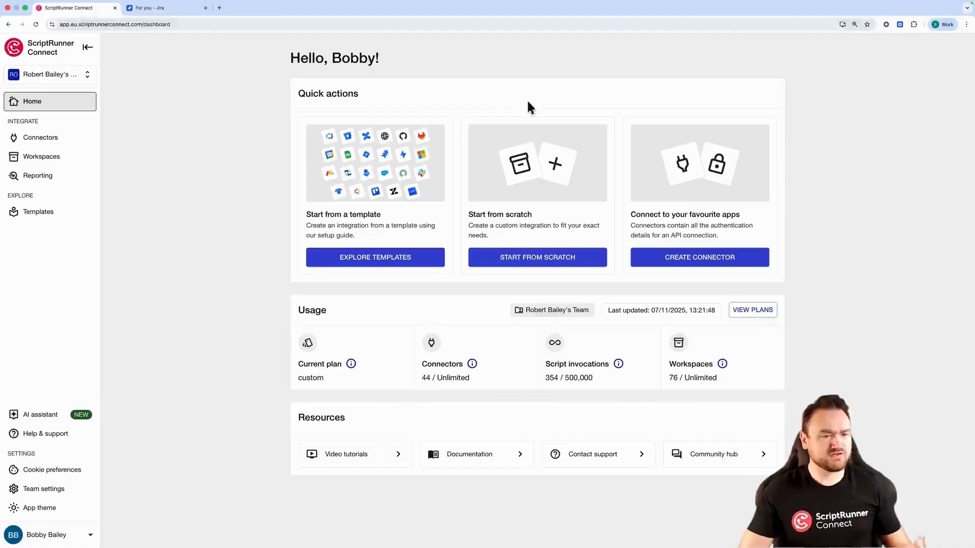
# Create a new workspace named Video Rovo Demo in the advanced editor view
pyautogui.click(54, 158)
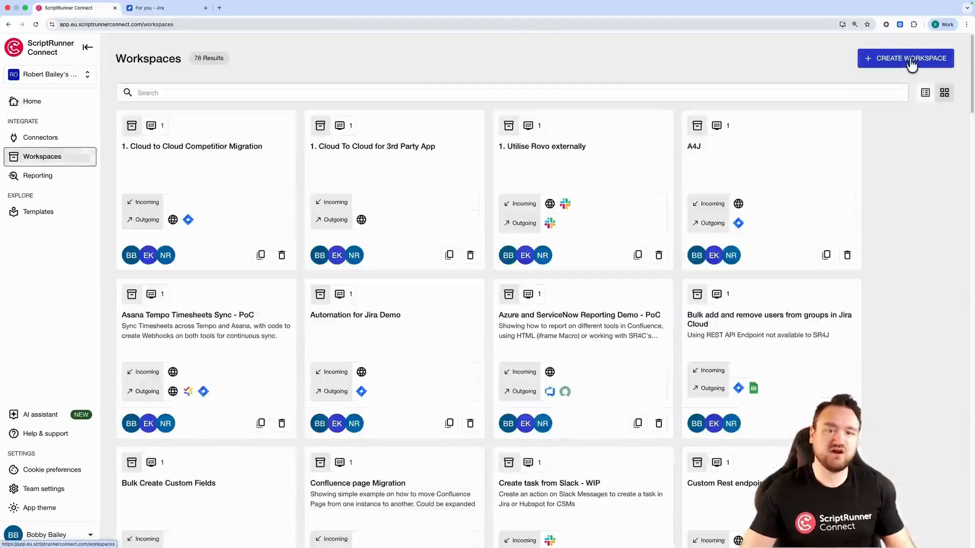
pyautogui.click(912, 61)
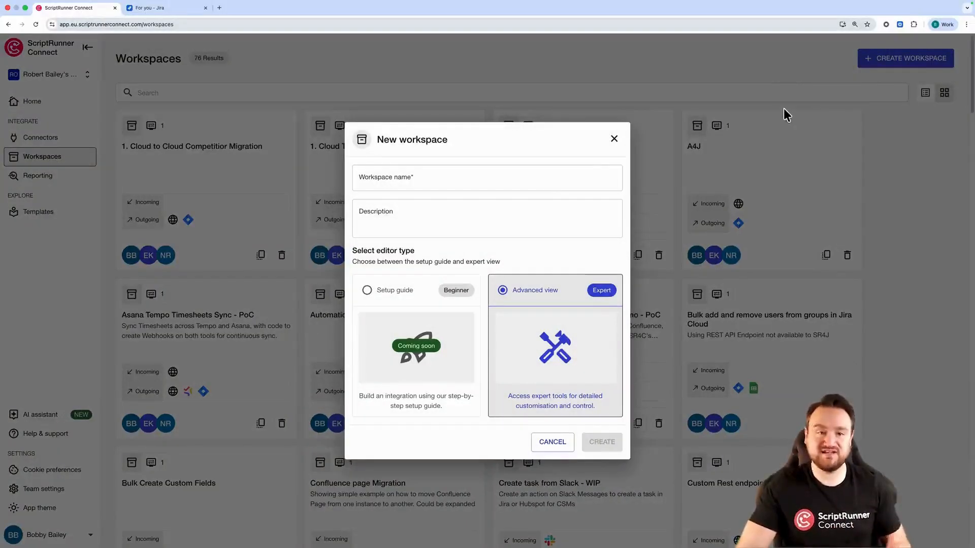
pyautogui.click(504, 179)
pyautogui.write('Vid')
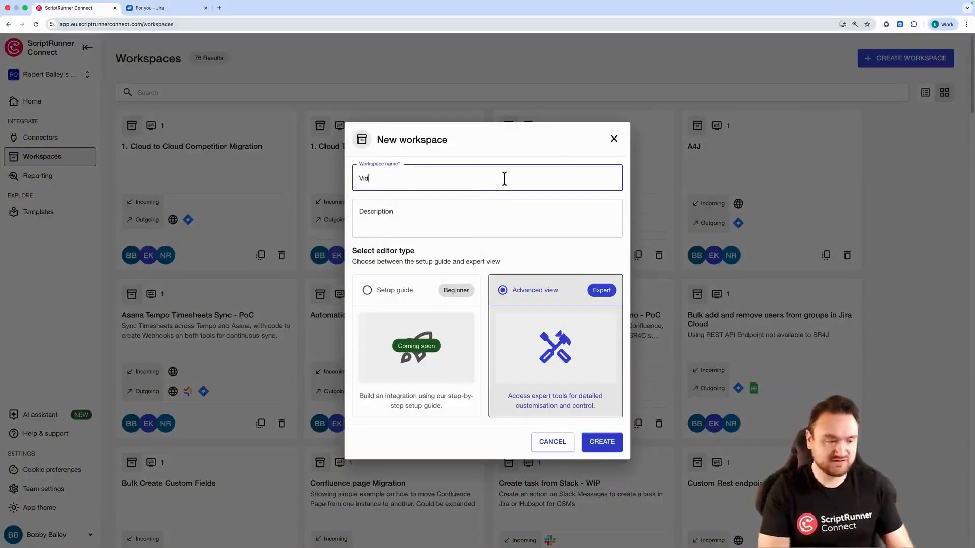
pyautogui.write('eo Rovo Demo')
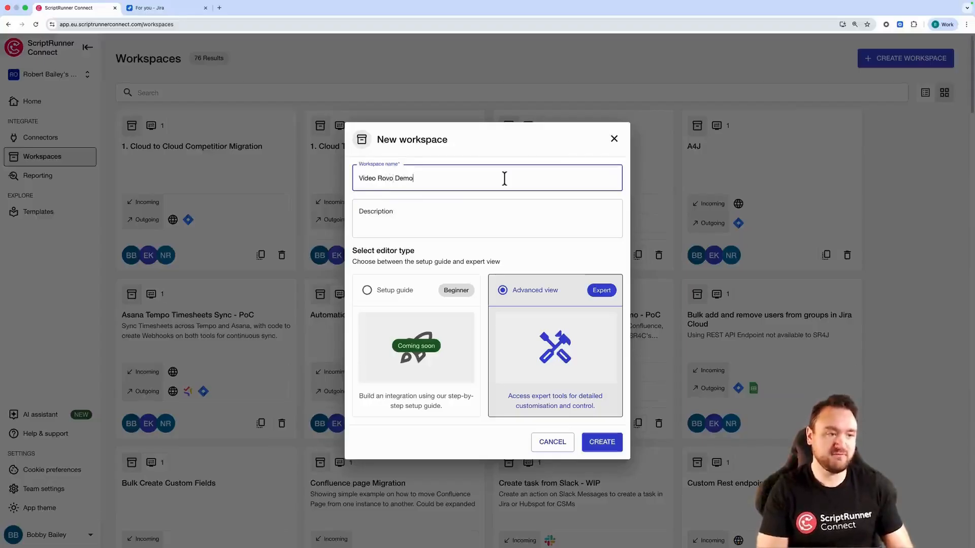
pyautogui.click(602, 442)
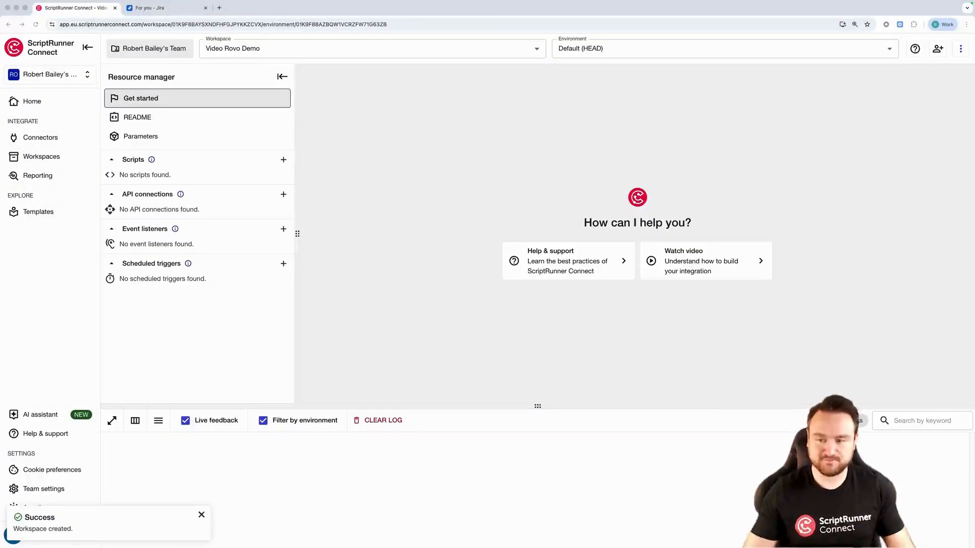
# Switch to the Jira tab and open the global automation settings through the search
pyautogui.click(172, 9)
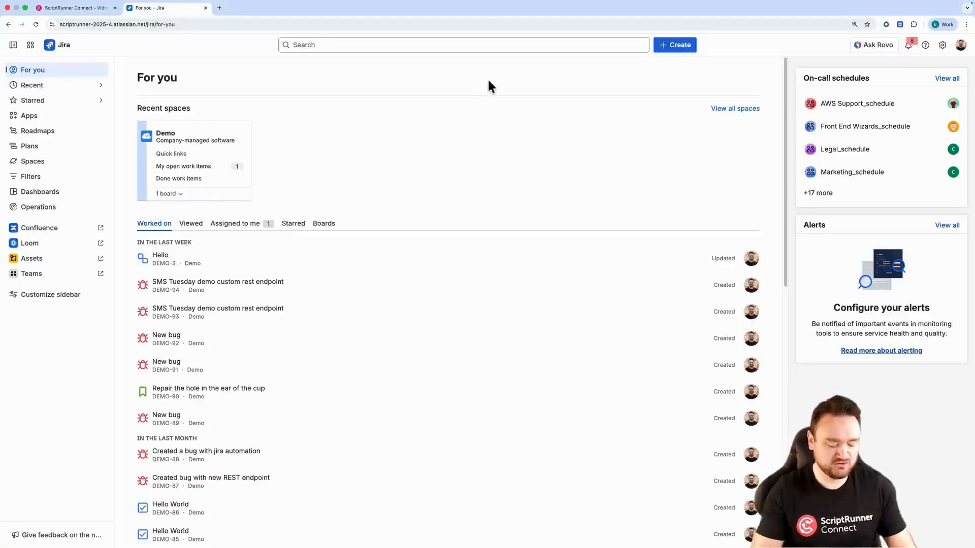
pyautogui.write('/')
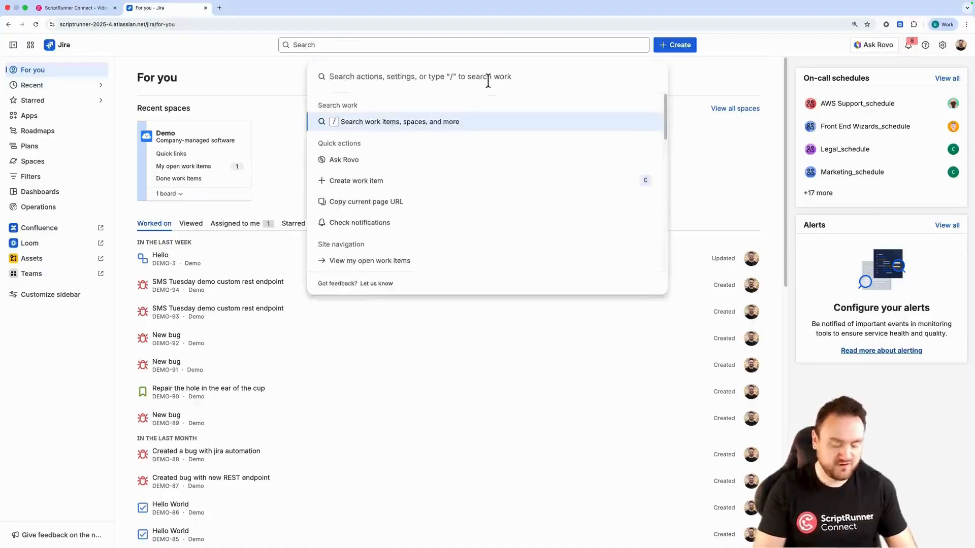
pyautogui.write('automat')
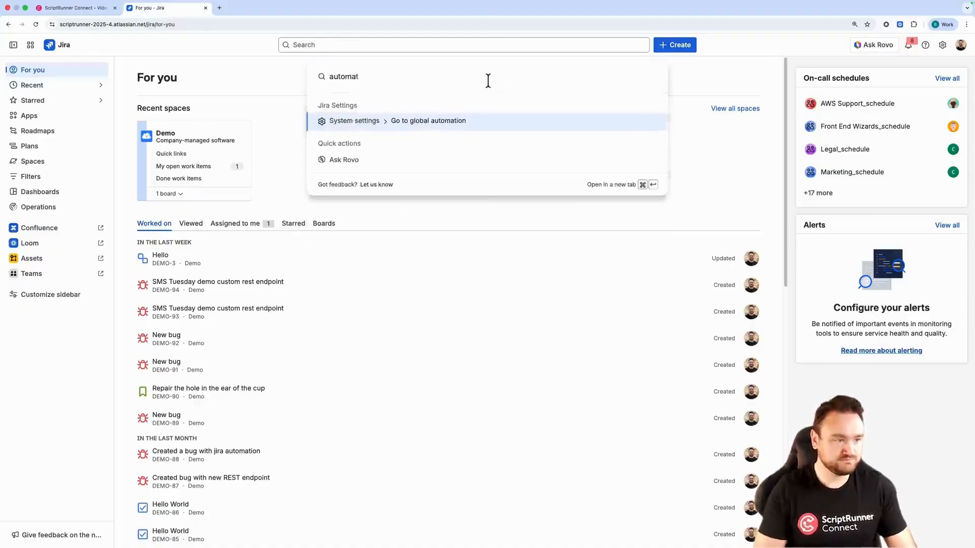
pyautogui.press('Return')
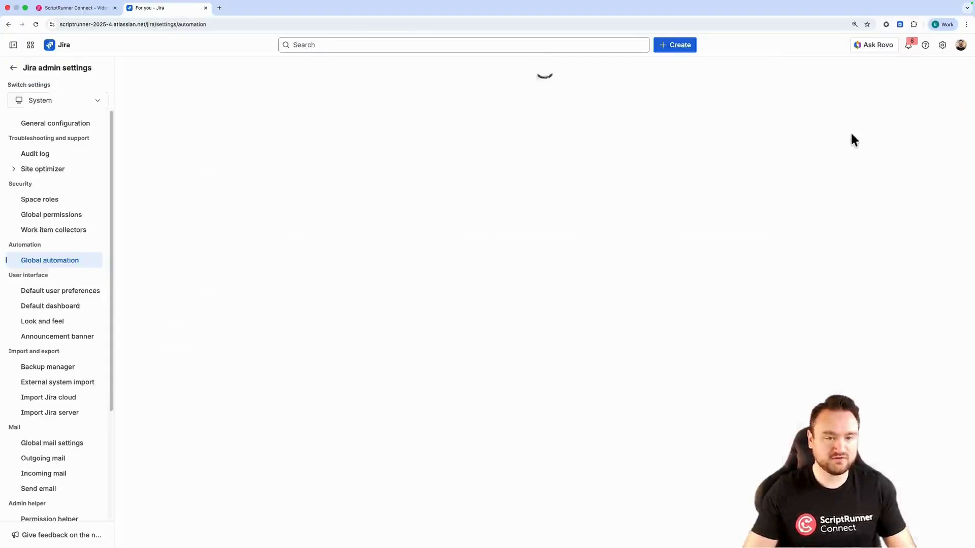
# Create a new automation rule from scratch with an Incoming webhook trigger
pyautogui.click(903, 79)
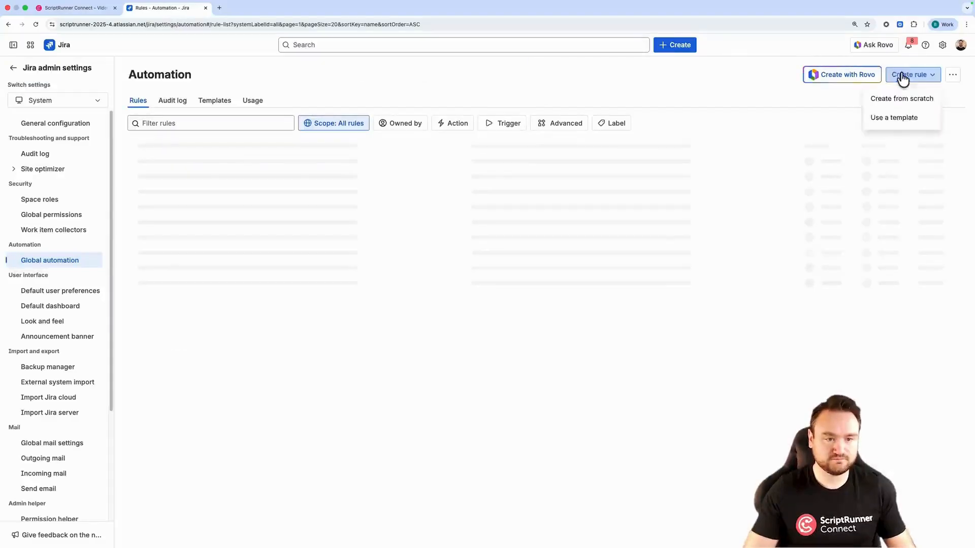
pyautogui.click(902, 99)
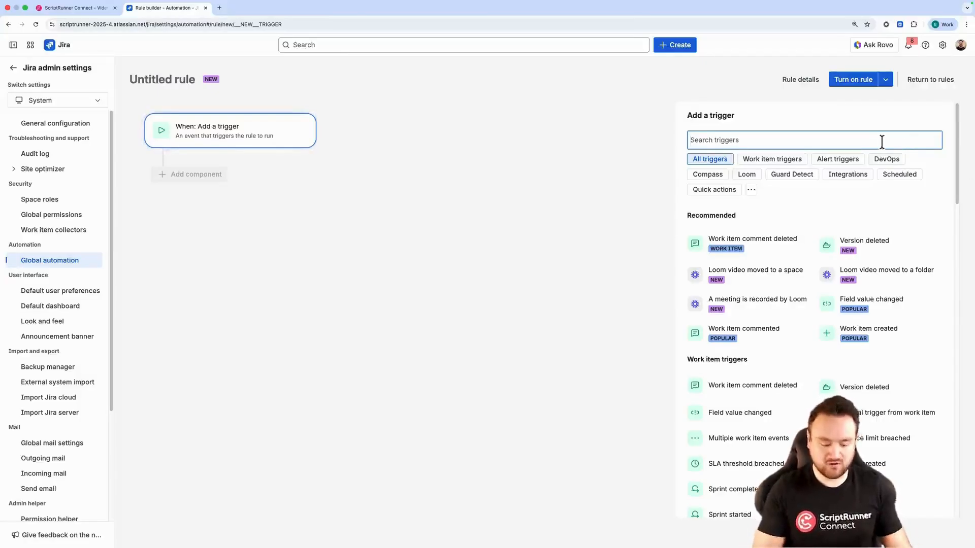
pyautogui.write('webhook')
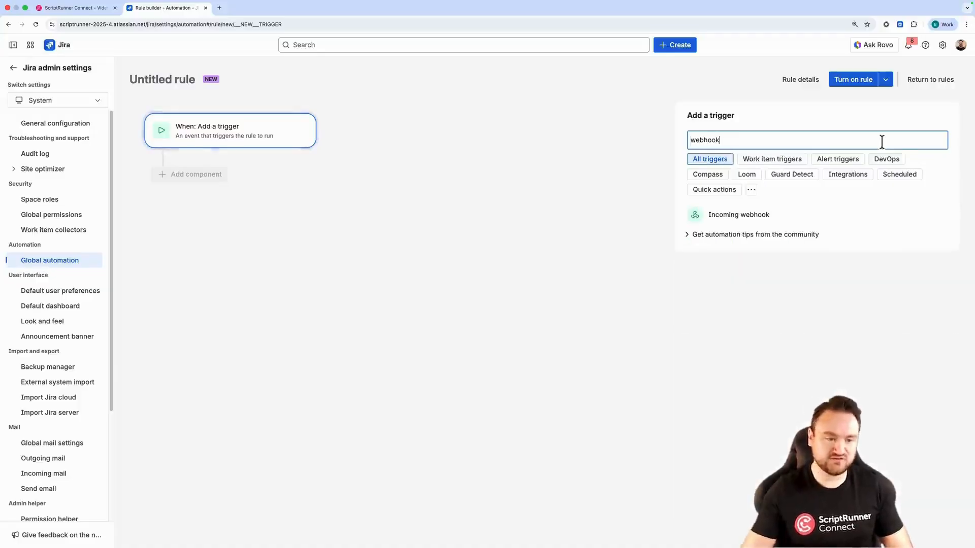
pyautogui.click(740, 218)
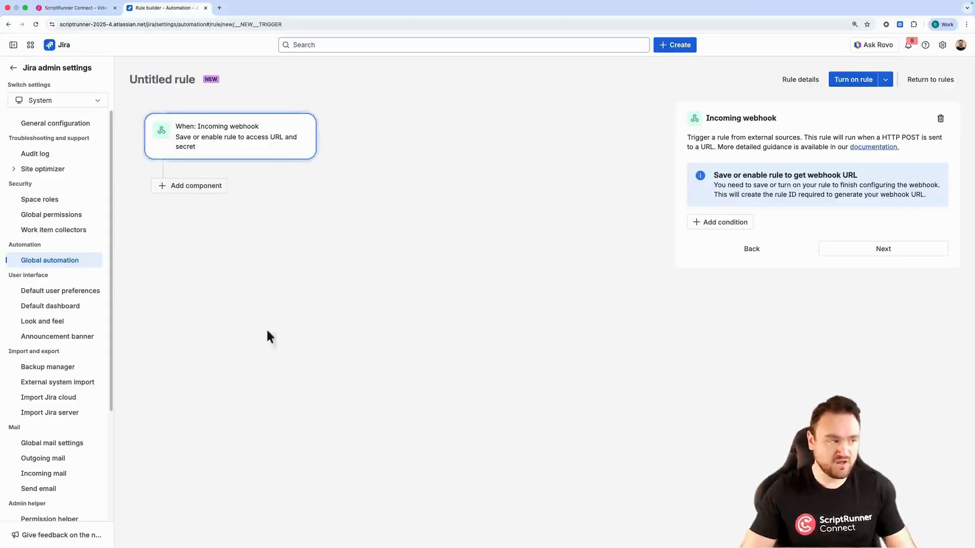
# Add a Use Rovo Agent action to the rule and connect Atlassian Automation to Rovo
pyautogui.click(212, 188)
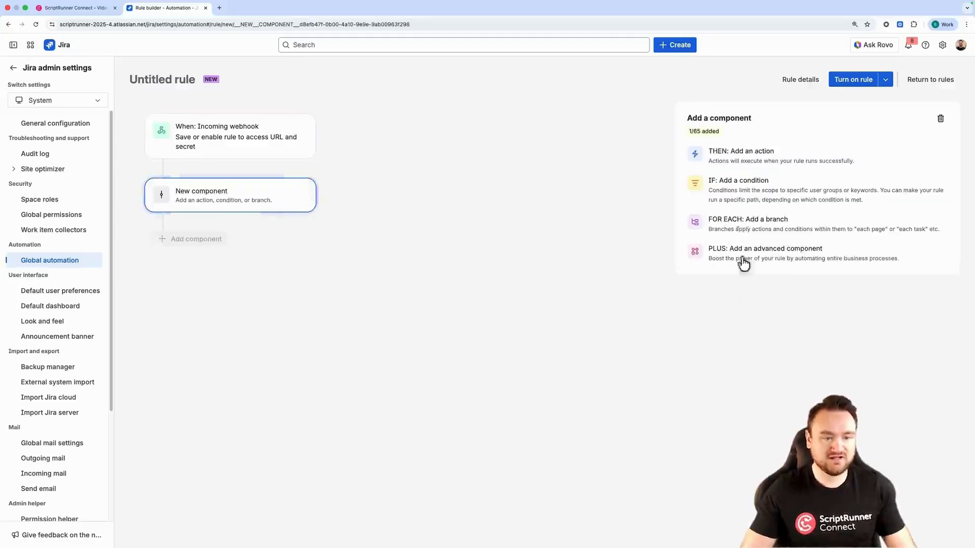
pyautogui.click(779, 157)
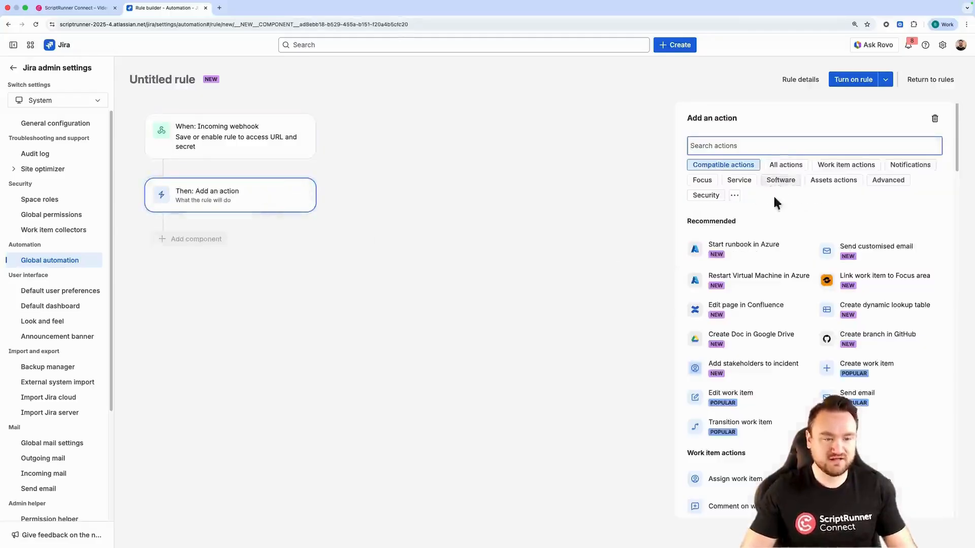
pyautogui.click(756, 140)
pyautogui.write('rovo')
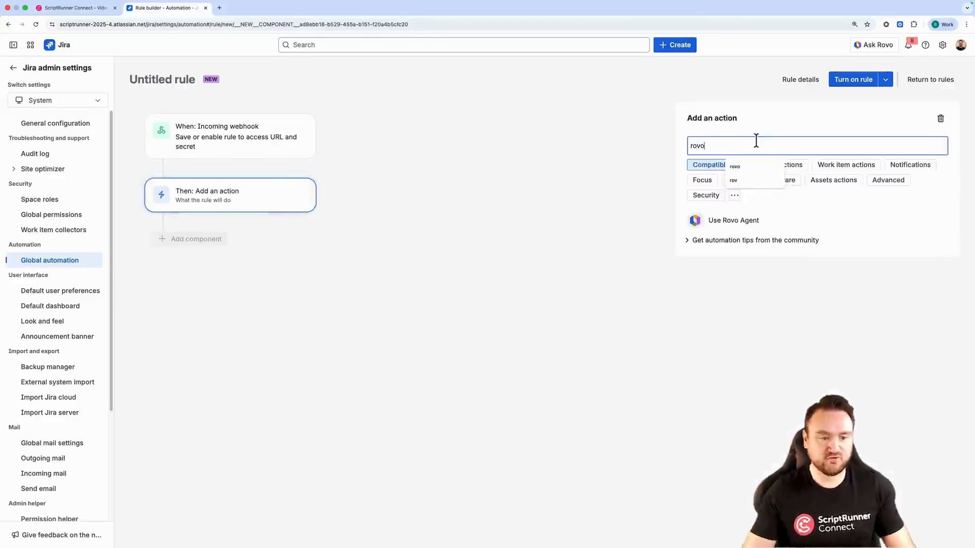
pyautogui.click(750, 220)
pyautogui.click(826, 162)
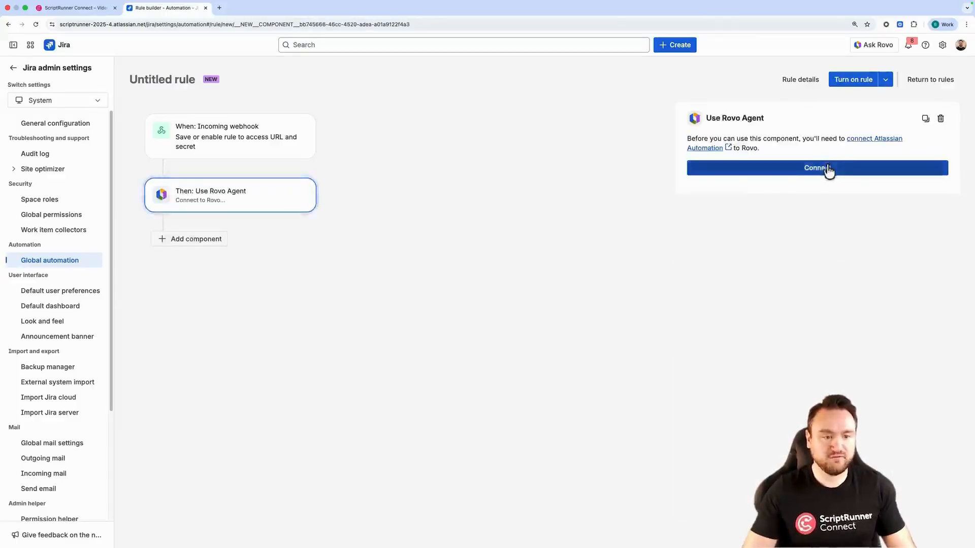
pyautogui.click(758, 211)
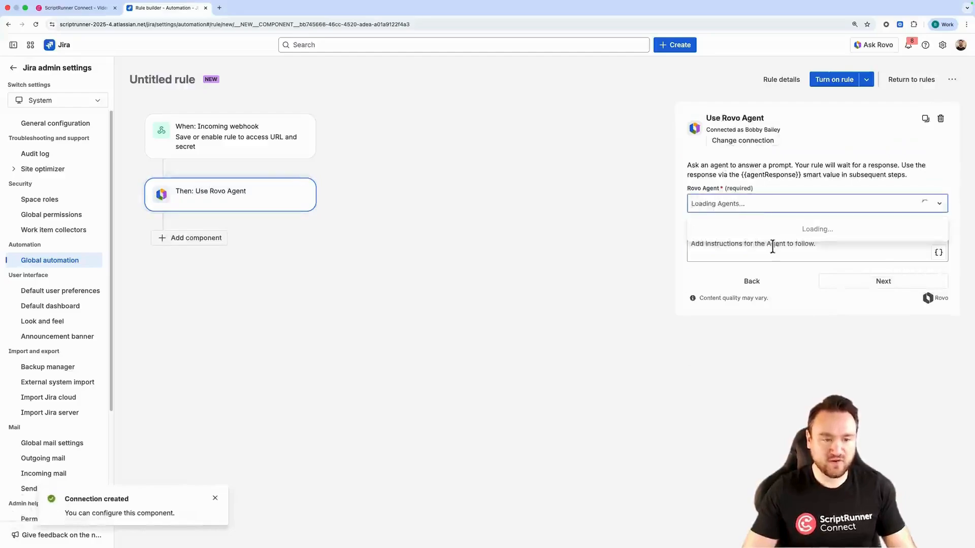
# Choose Knowledge Base Assistant as the Rovo agent for the action
pyautogui.scroll(-5, 770, 249)
pyautogui.scroll(-4, 765, 262)
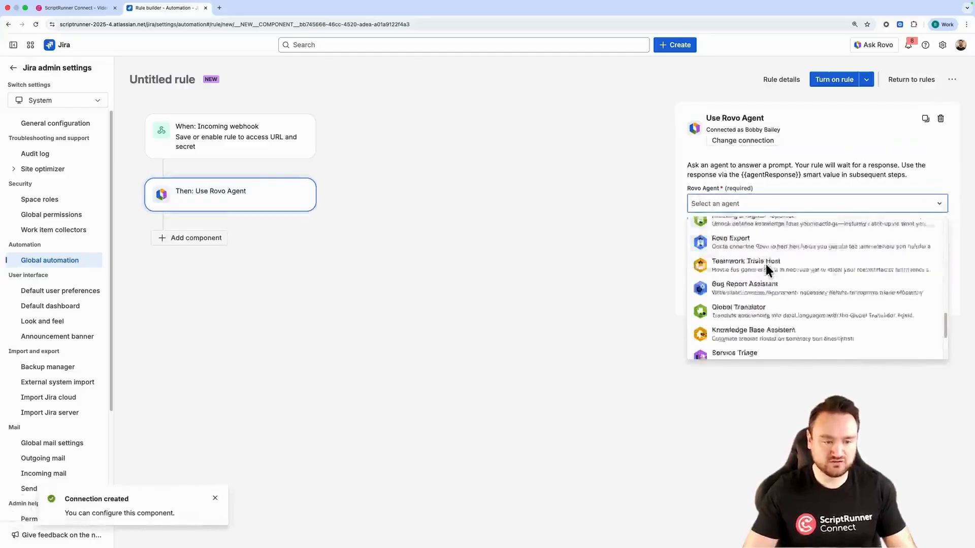
pyautogui.click(777, 290)
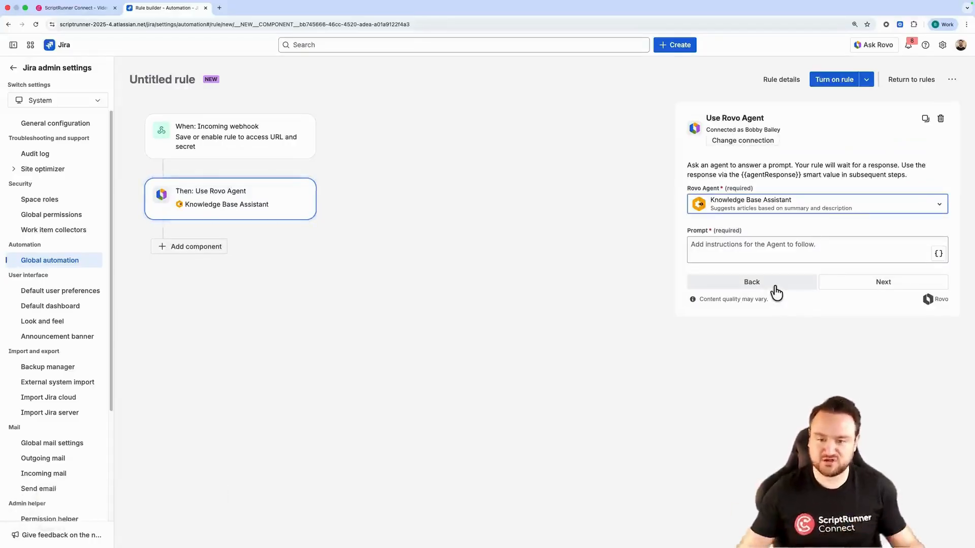
# Add a Send web request action after the Rovo agent step
pyautogui.click(200, 254)
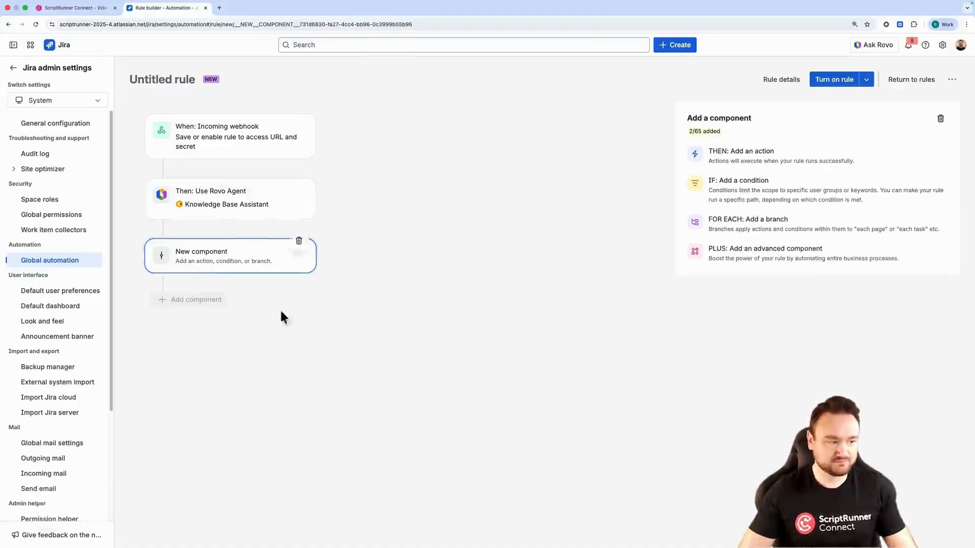
pyautogui.click(756, 159)
pyautogui.write('http')
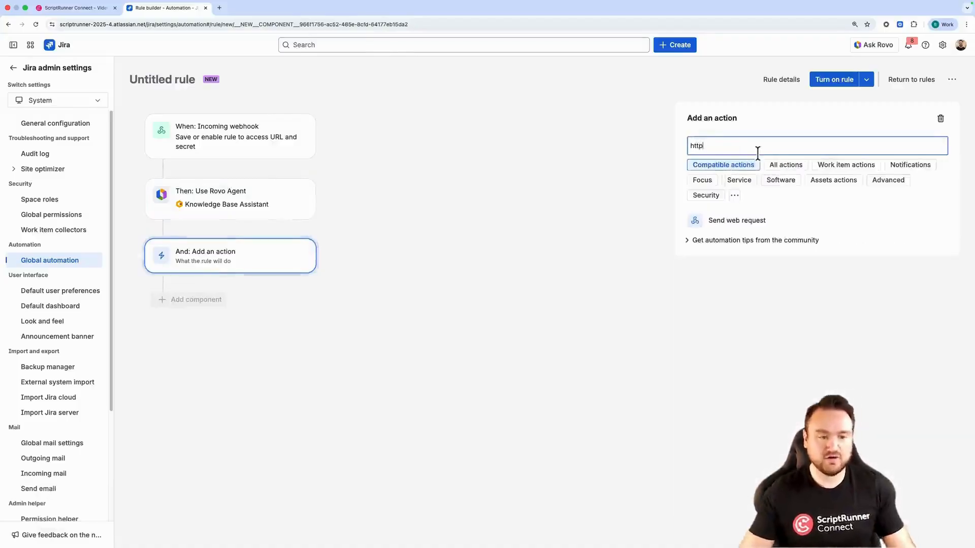
pyautogui.click(768, 221)
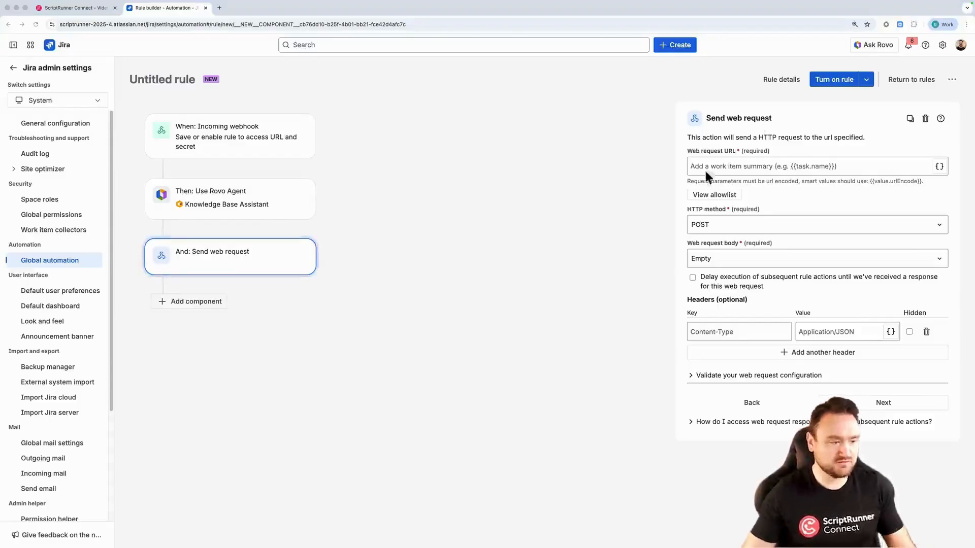
# Paste a prompt giving the question summary and description from webhookData smart values into the Rovo agent action
pyautogui.click(255, 206)
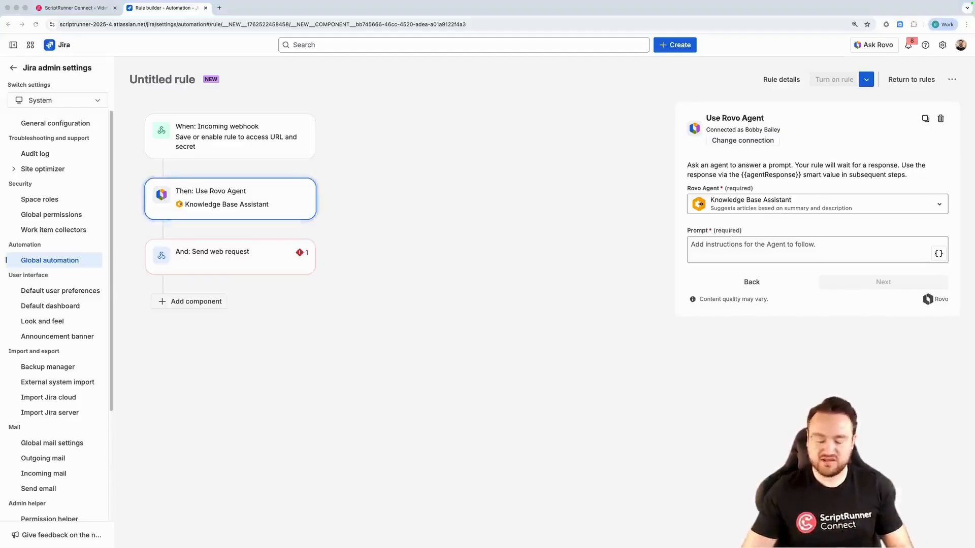
pyautogui.click(727, 249)
pyautogui.write('The question summary is {{webhookData.summary}} The question description is {{webhookData.description}}')
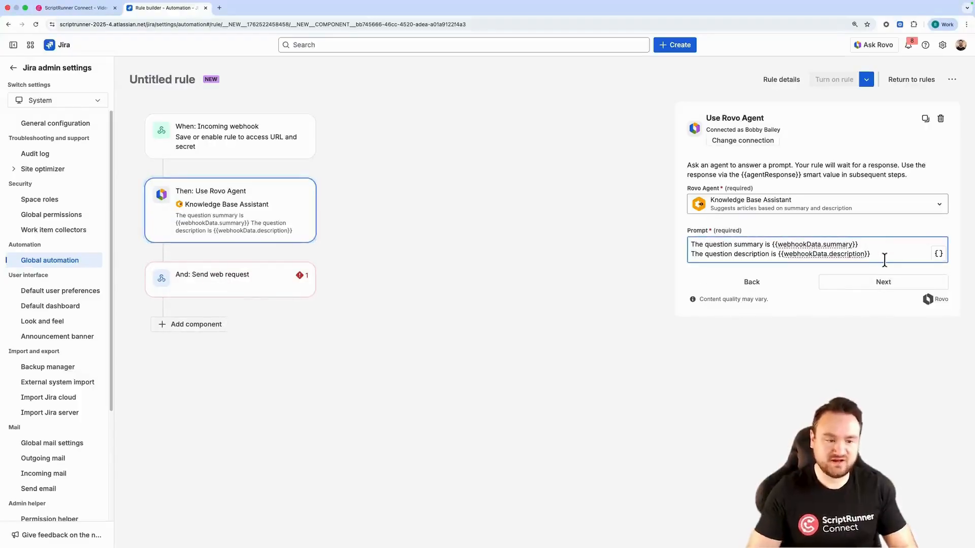
pyautogui.press('Return')
pyautogui.press('Return')
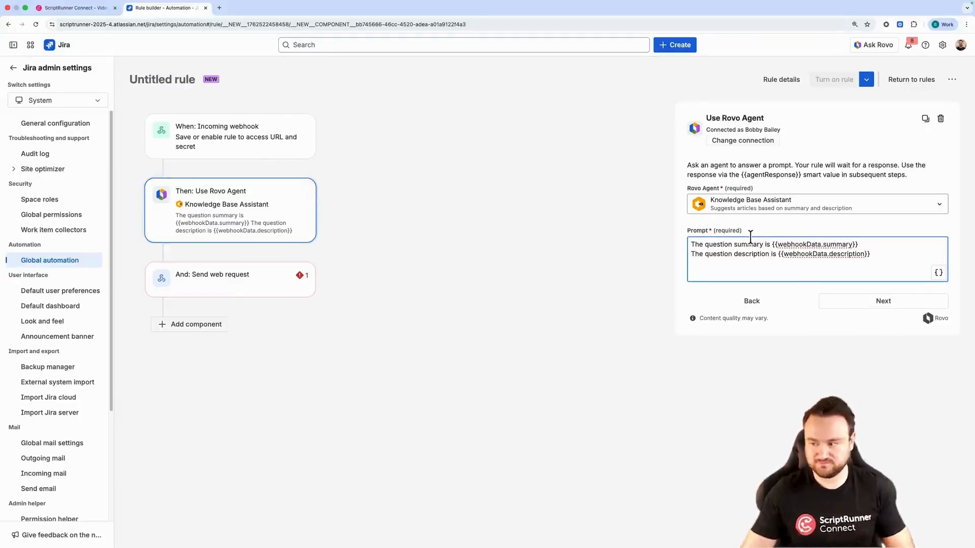
# Append instructions asking for a JSON answer with answer and source fields, removing the channelId and userId lines
pyautogui.click(230, 210)
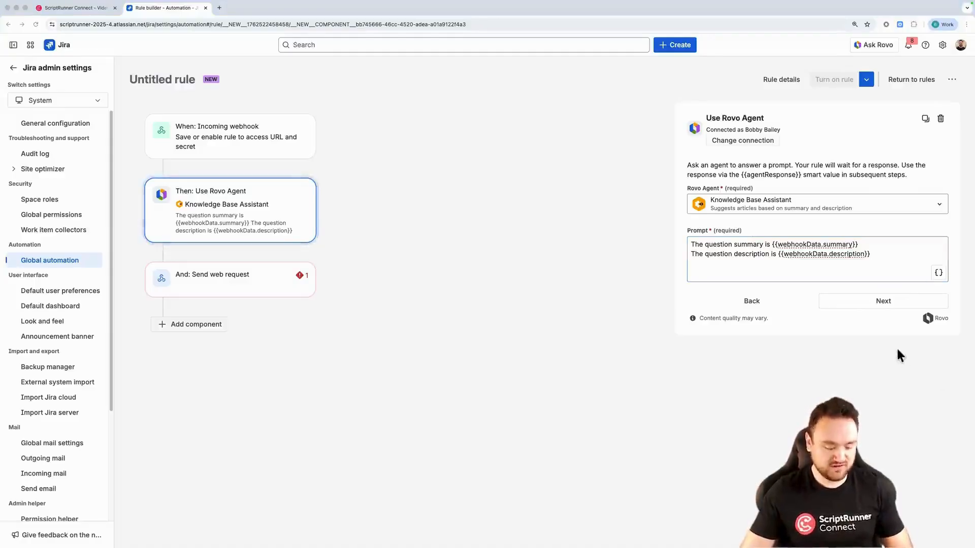
pyautogui.click(734, 269)
pyautogui.write('Please respond with an answer to this ticket in JSON Format, with the following: { answer: [Answer to the question] source: [Link to page used to answer the question] channelId: {{webhookData.channelId}} userId: {{webhookData.user}} }')
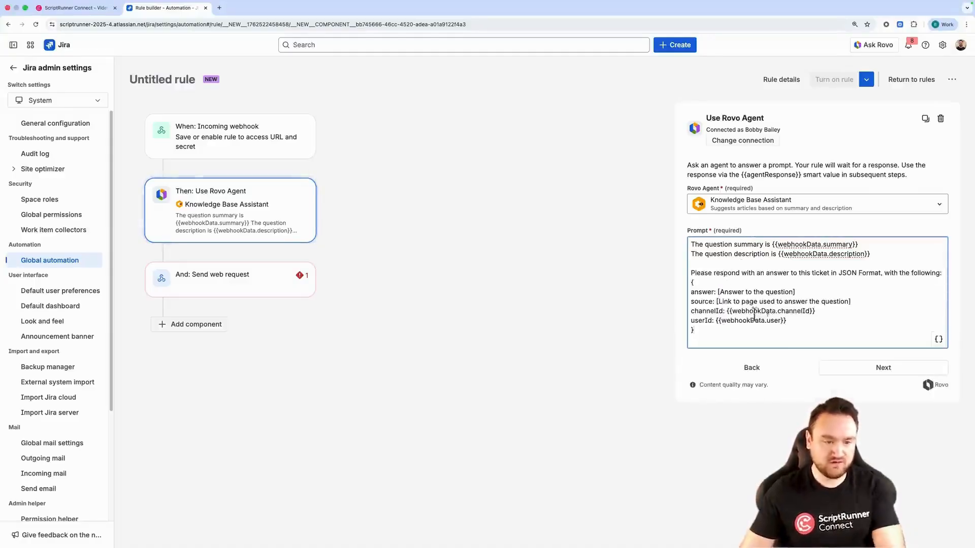
pyautogui.moveTo(787, 321); pyautogui.dragTo(675, 316)
pyautogui.press('BackSpace')
pyautogui.press('BackSpace')
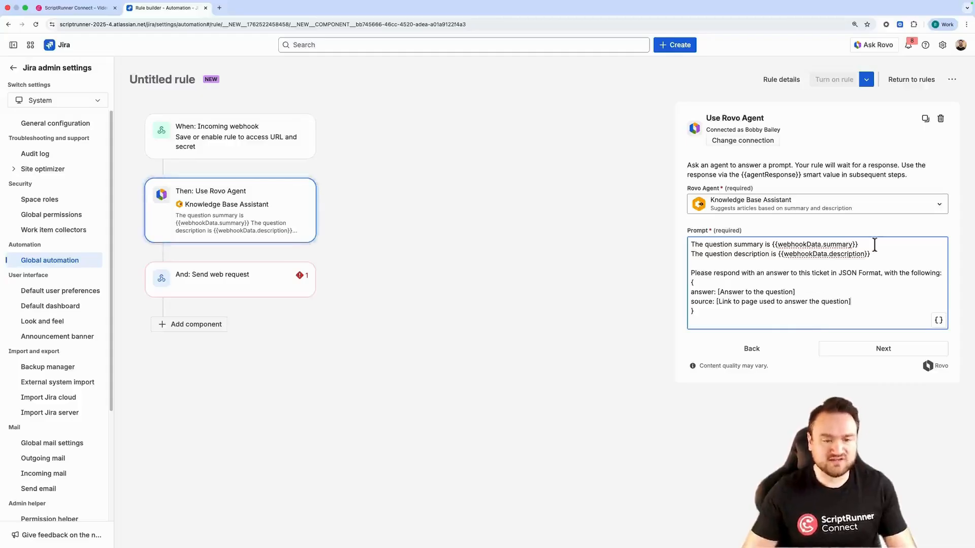
# Finish the Rovo agent step and open the Send web request action for configuration
pyautogui.moveTo(863, 244); pyautogui.dragTo(689, 243)
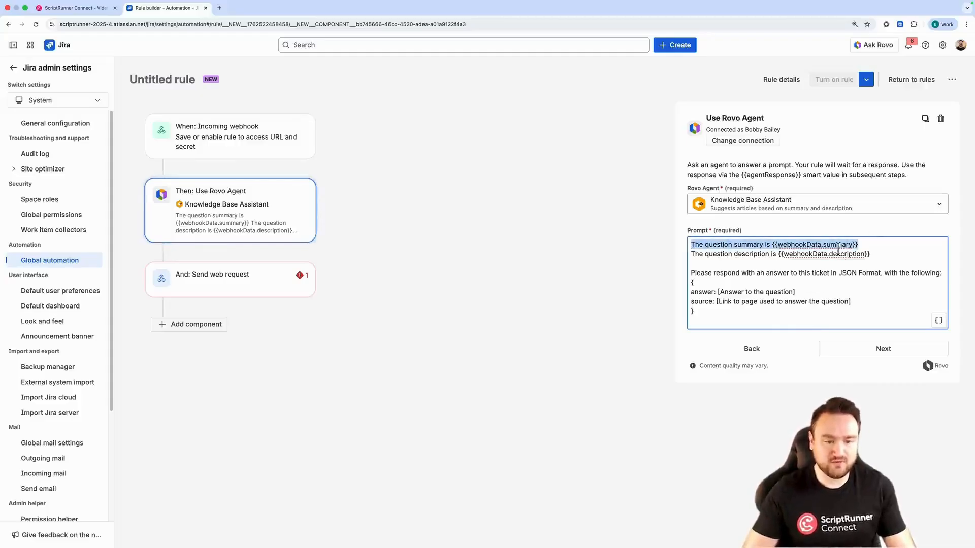
pyautogui.moveTo(900, 258); pyautogui.dragTo(685, 251)
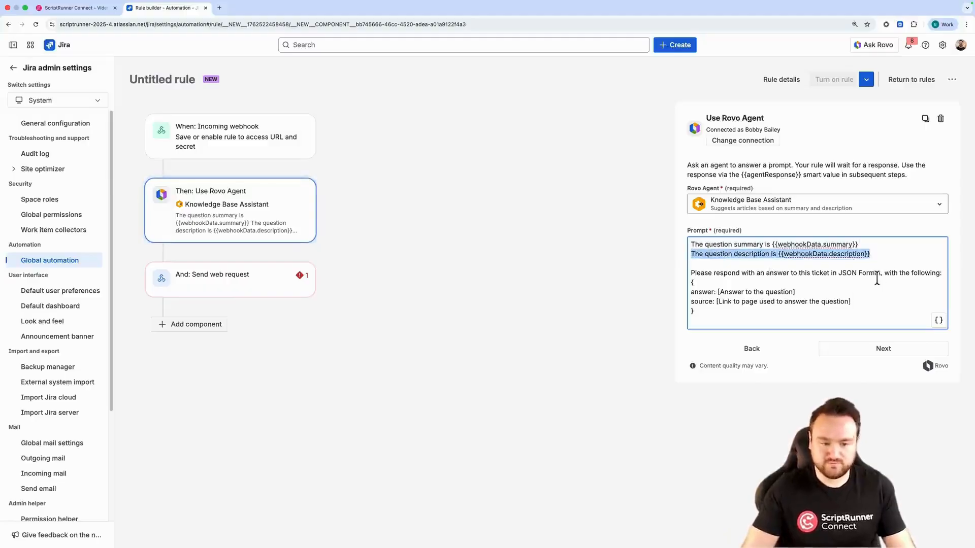
pyautogui.click(865, 347)
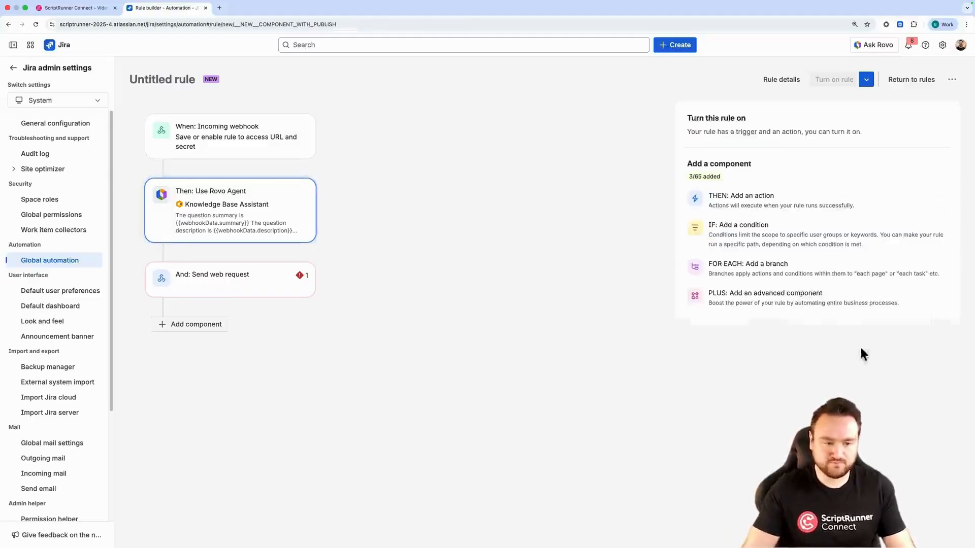
pyautogui.click(259, 290)
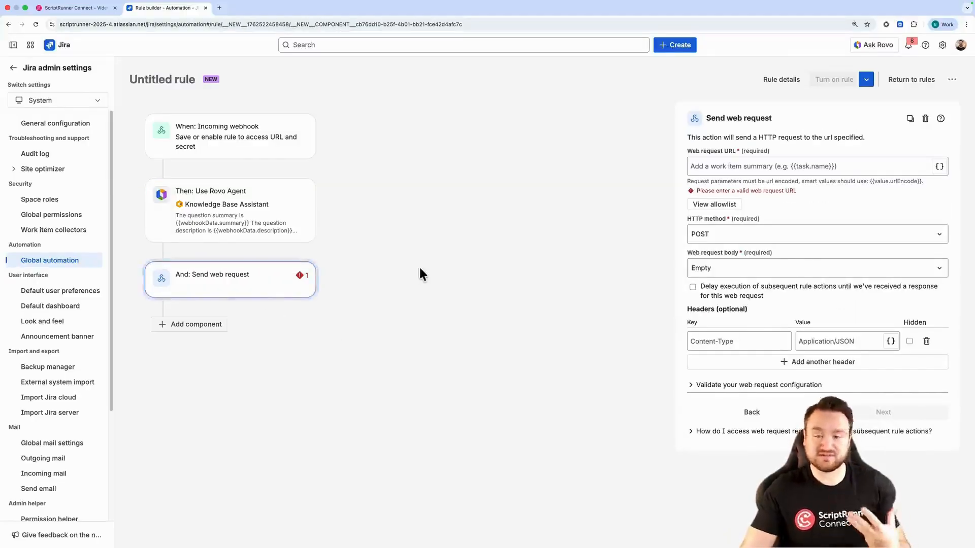
# Switch to ScriptRunner Connect and add a Generic event listener with the Async HTTP Event type
pyautogui.click(79, 9)
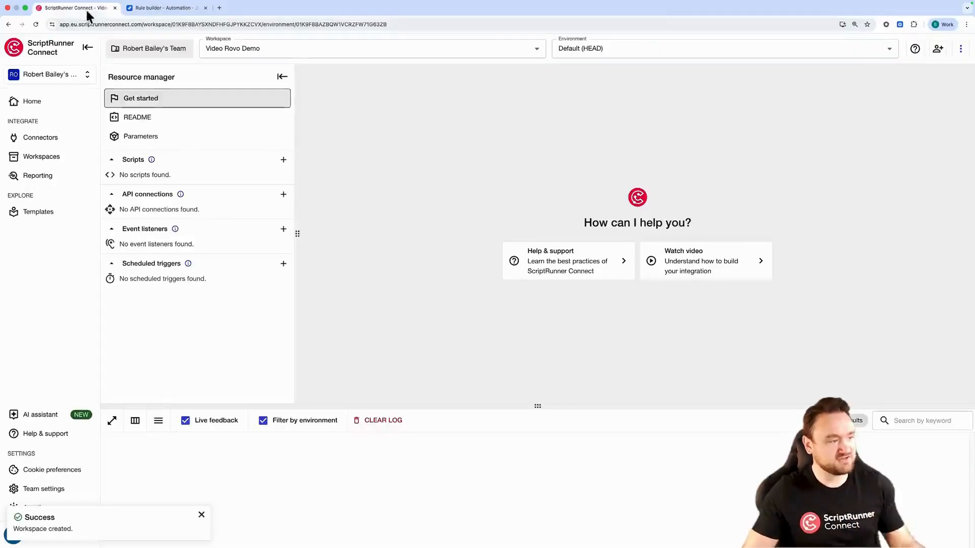
pyautogui.click(284, 230)
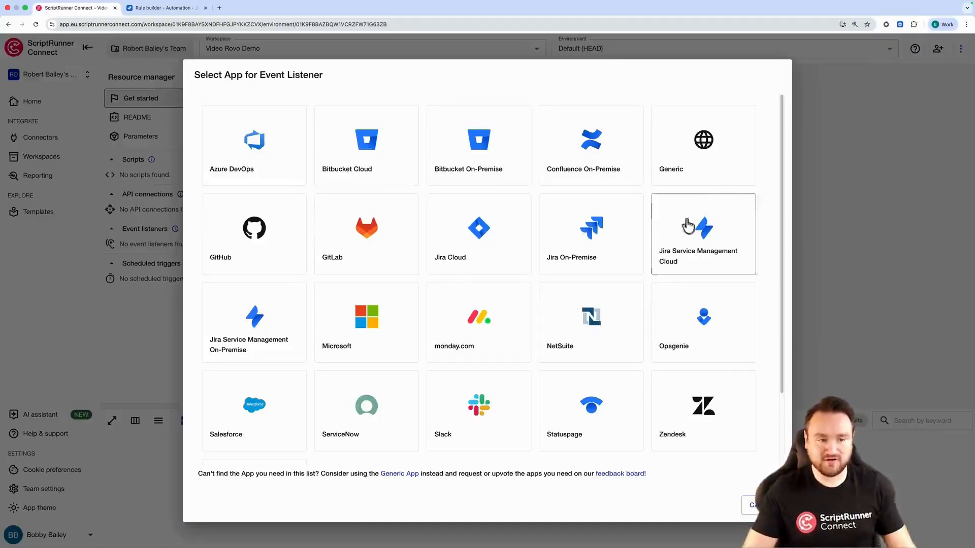
pyautogui.click(694, 134)
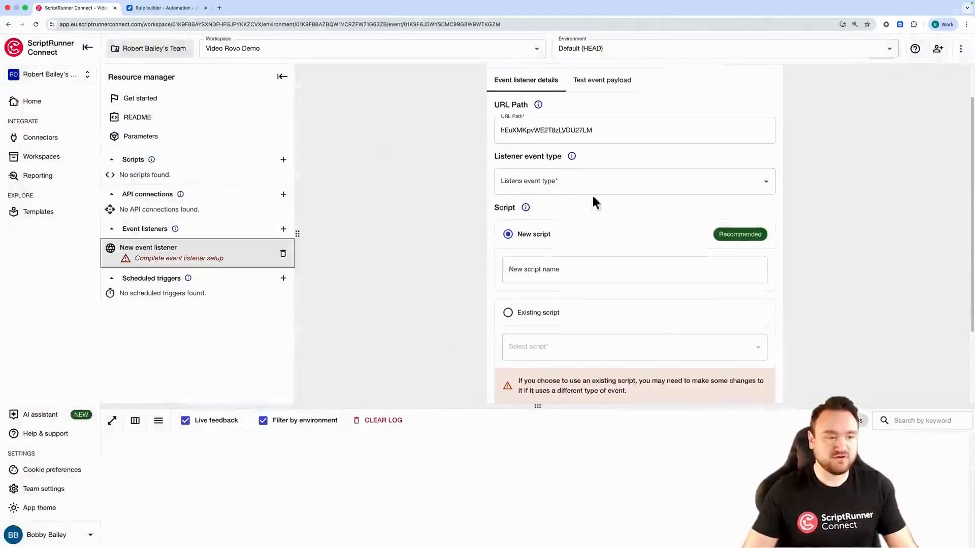
pyautogui.click(571, 185)
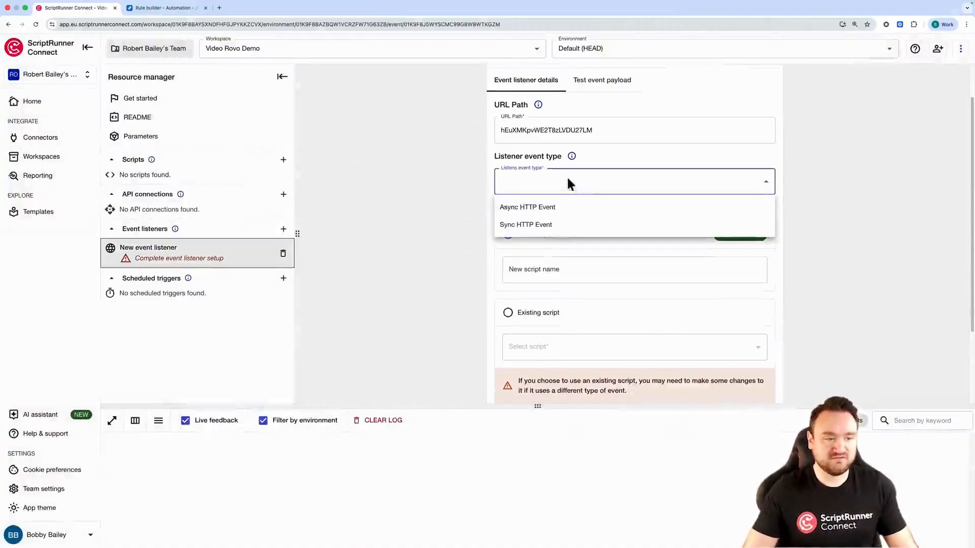
pyautogui.click(547, 213)
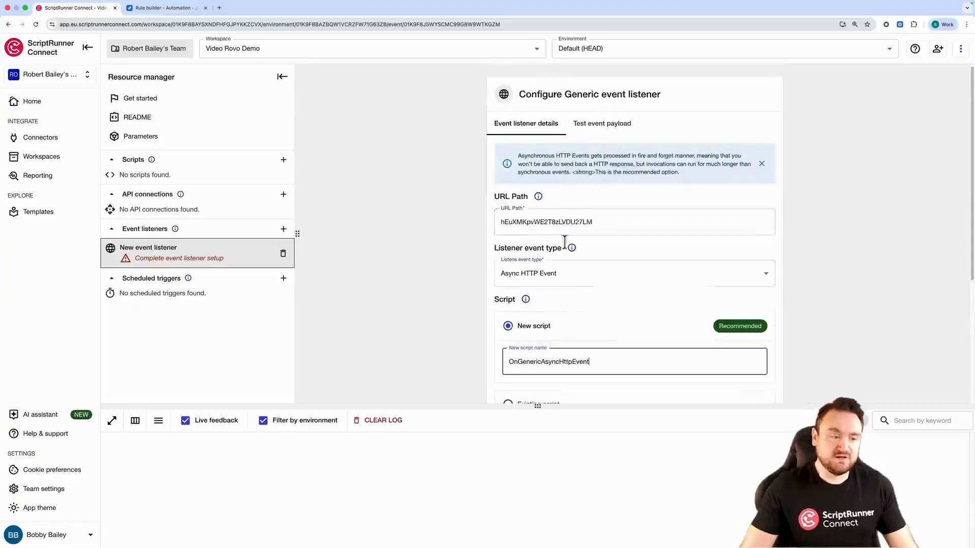
pyautogui.click(564, 277)
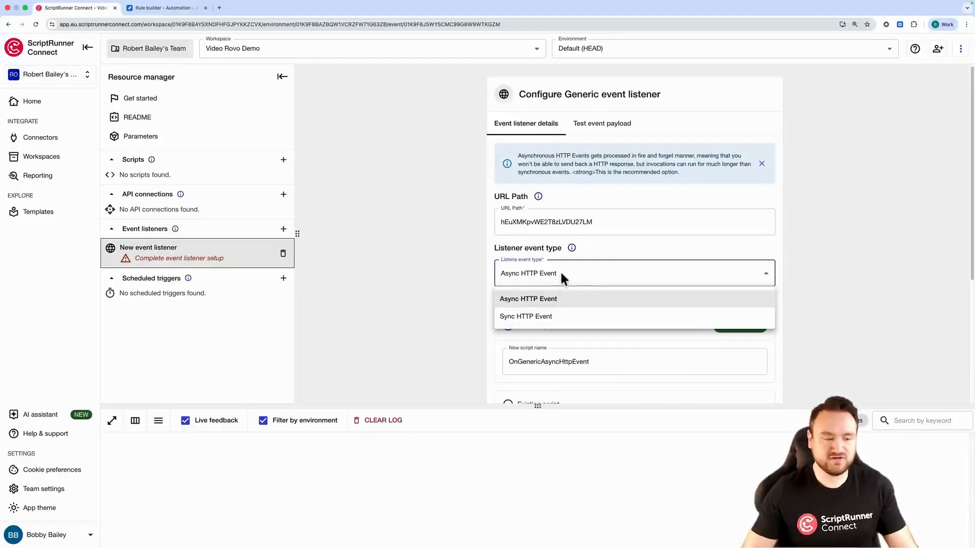
pyautogui.click(555, 299)
# Name the listener's new script CaptureRovoResponse and save the event listener
pyautogui.scroll(-3, 508, 279)
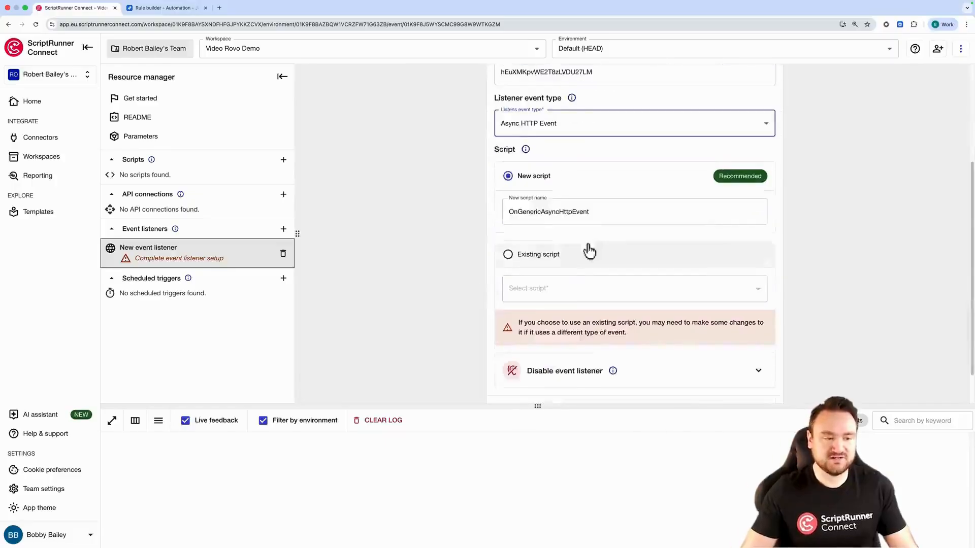
pyautogui.moveTo(609, 211); pyautogui.dragTo(475, 211)
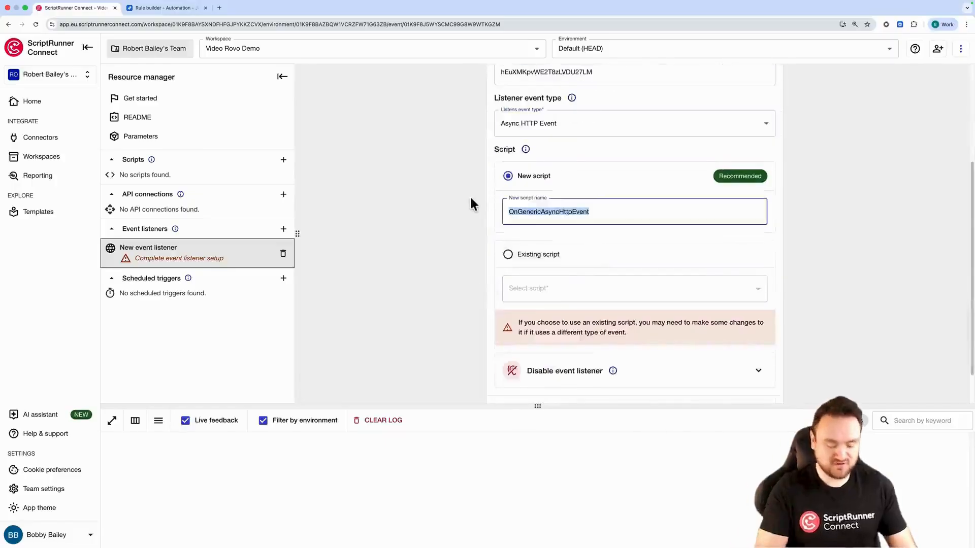
pyautogui.write('Capture')
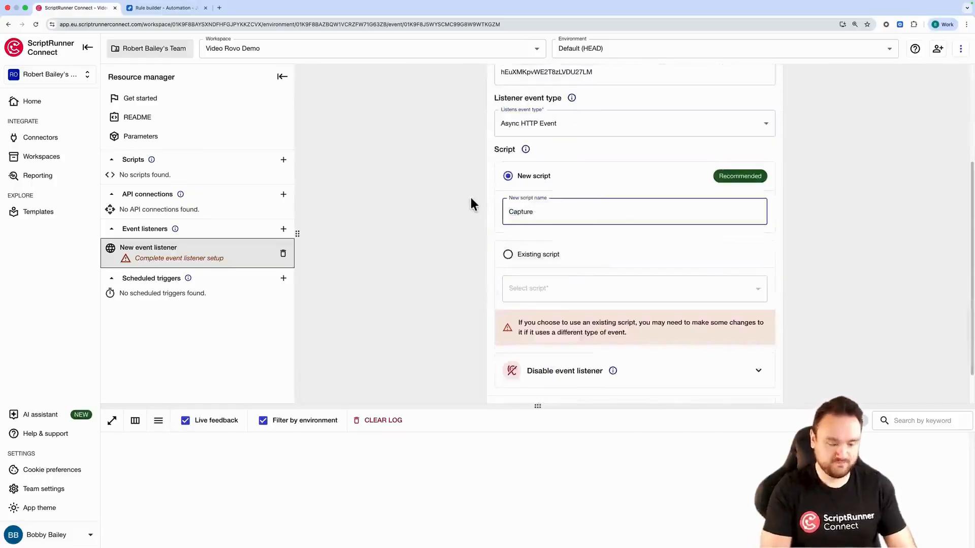
pyautogui.write('Rov')
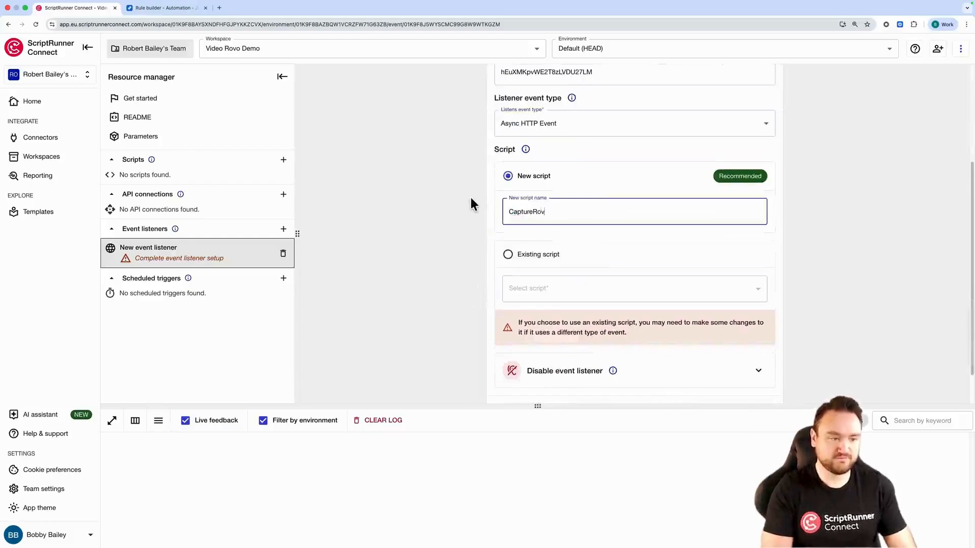
pyautogui.write('oResponse')
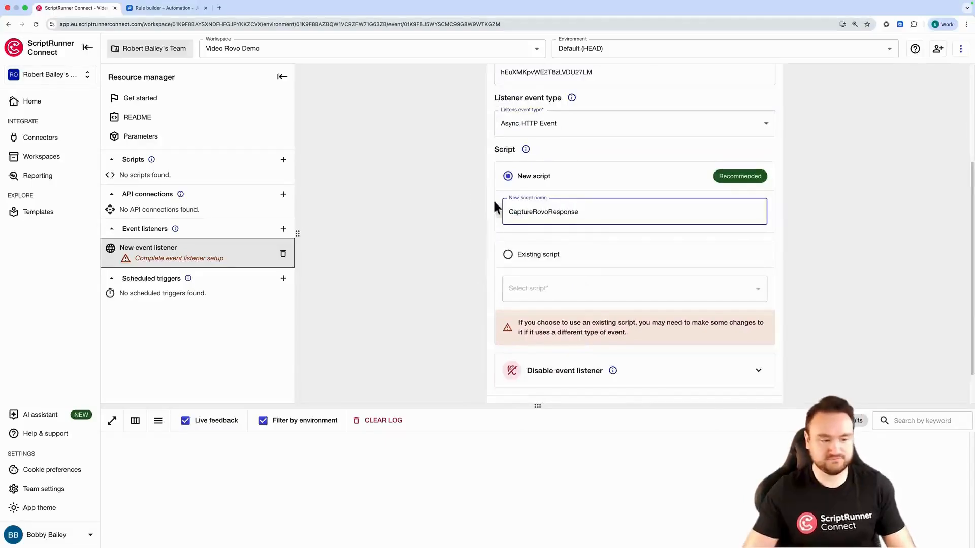
pyautogui.scroll(-2, 755, 330)
pyautogui.click(759, 372)
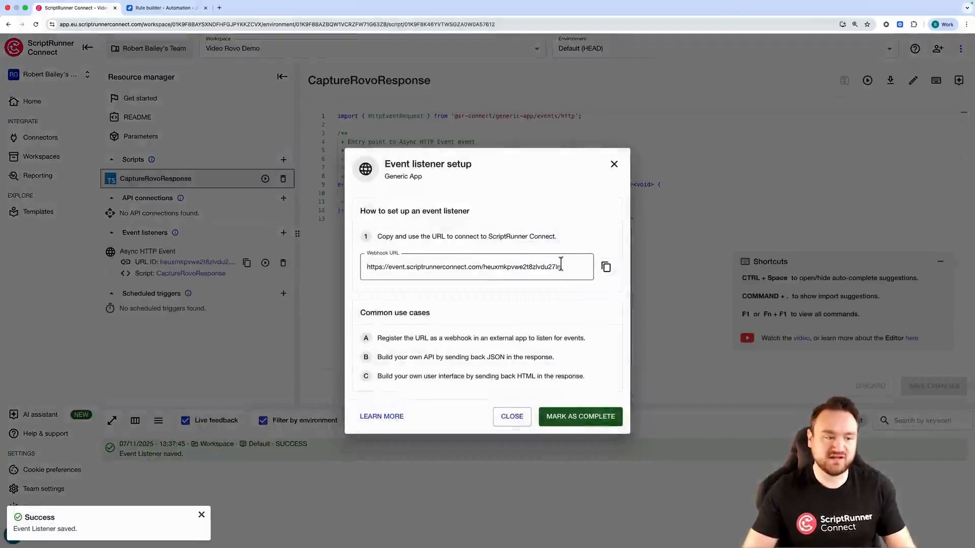
# Copy the listener's webhook URL and paste it into the Send web request URL in the Jira rule
pyautogui.click(606, 270)
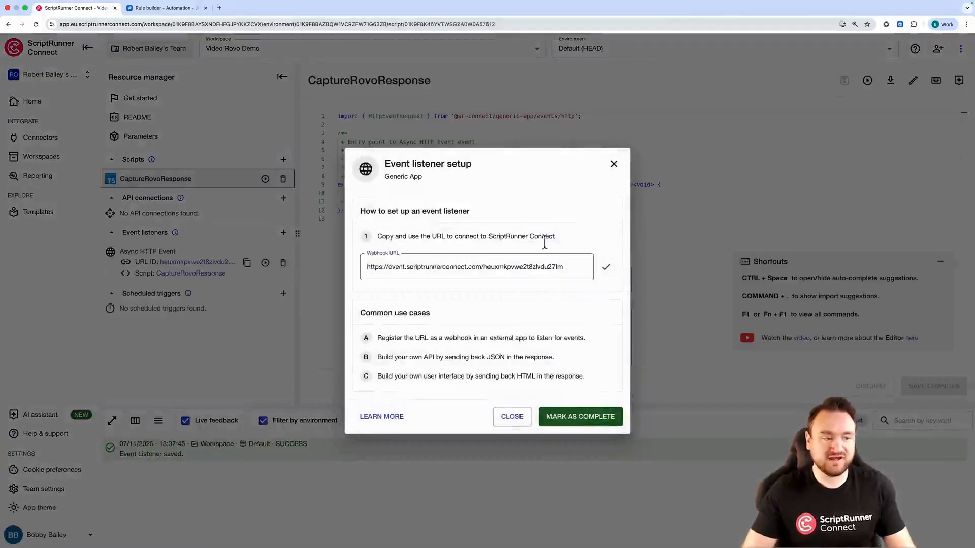
pyautogui.click(162, 7)
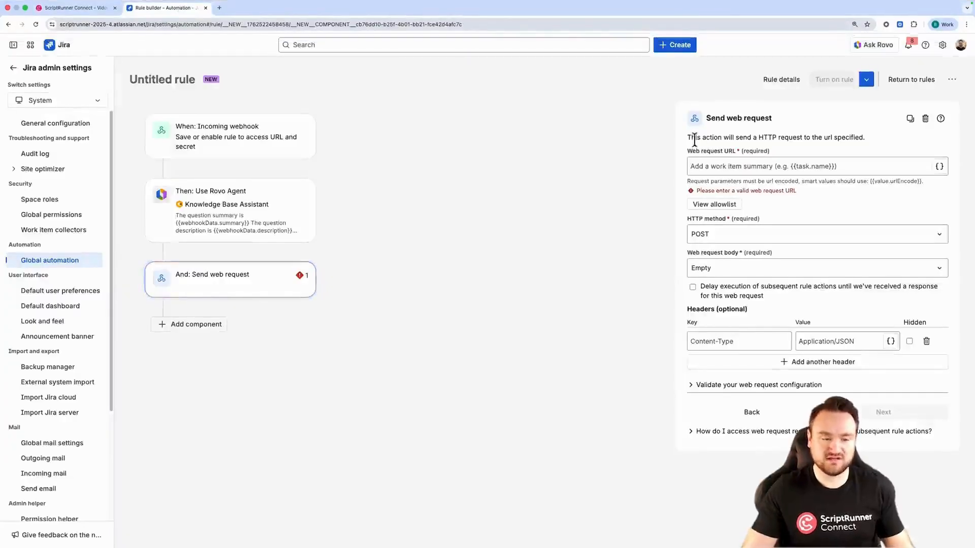
pyautogui.click(711, 166)
pyautogui.press('super+v')
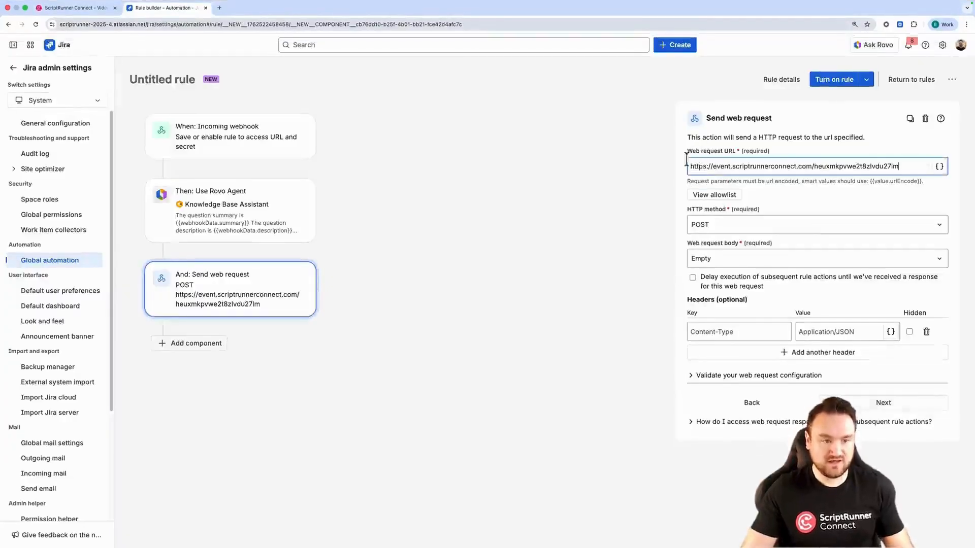
# Set the web request body to Custom data containing {{agentResponse}}
pyautogui.click(638, 181)
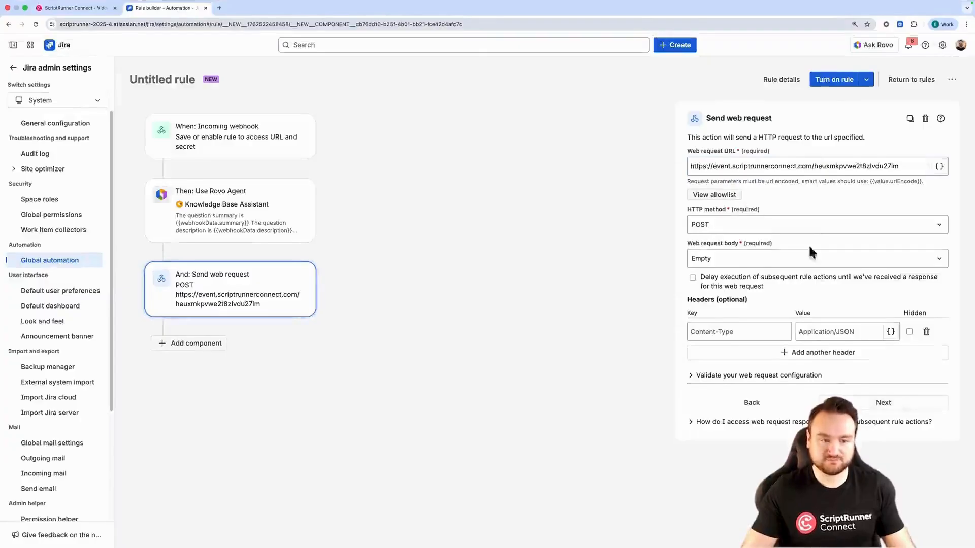
pyautogui.click(757, 258)
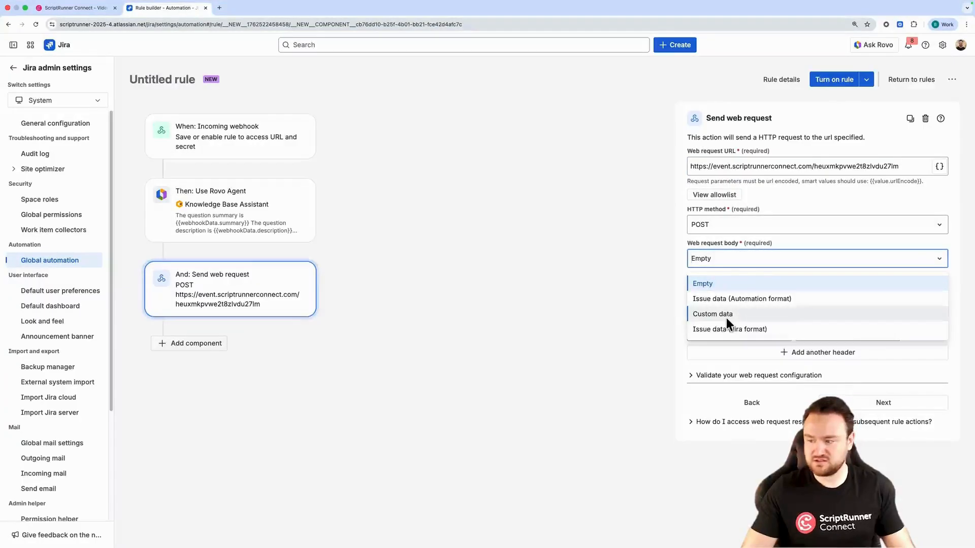
pyautogui.click(726, 316)
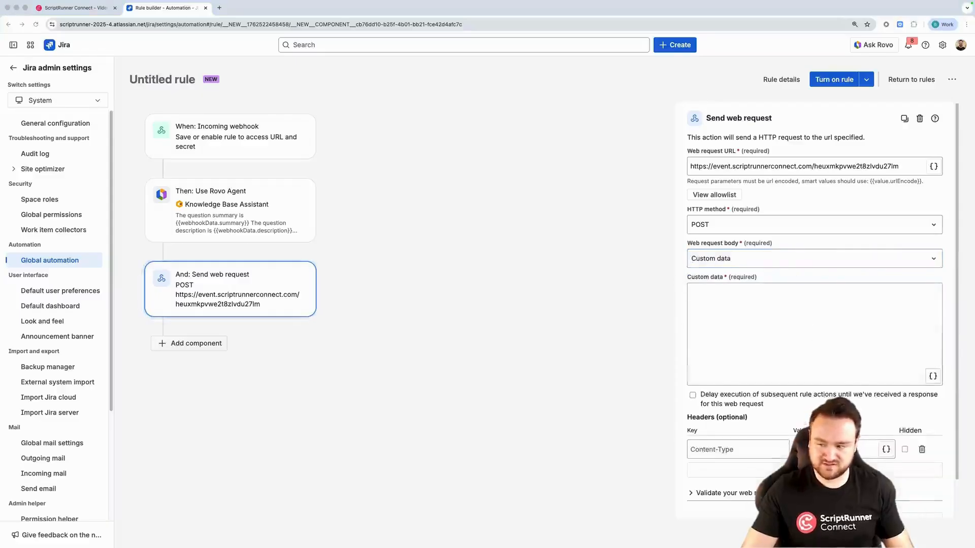
pyautogui.click(797, 329)
pyautogui.write('{{agentResponse}}')
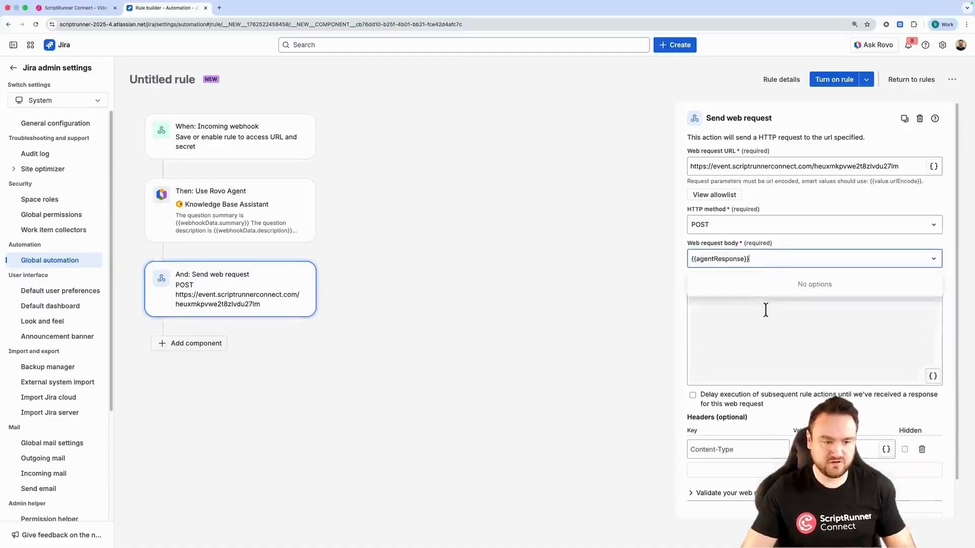
pyautogui.press('super+z')
pyautogui.click(766, 342)
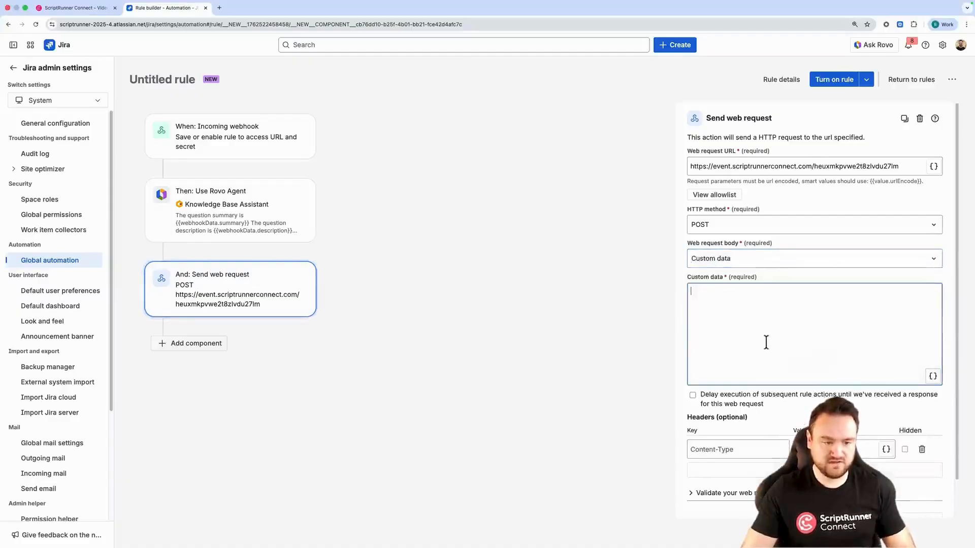
pyautogui.write('{{agentResponse}}')
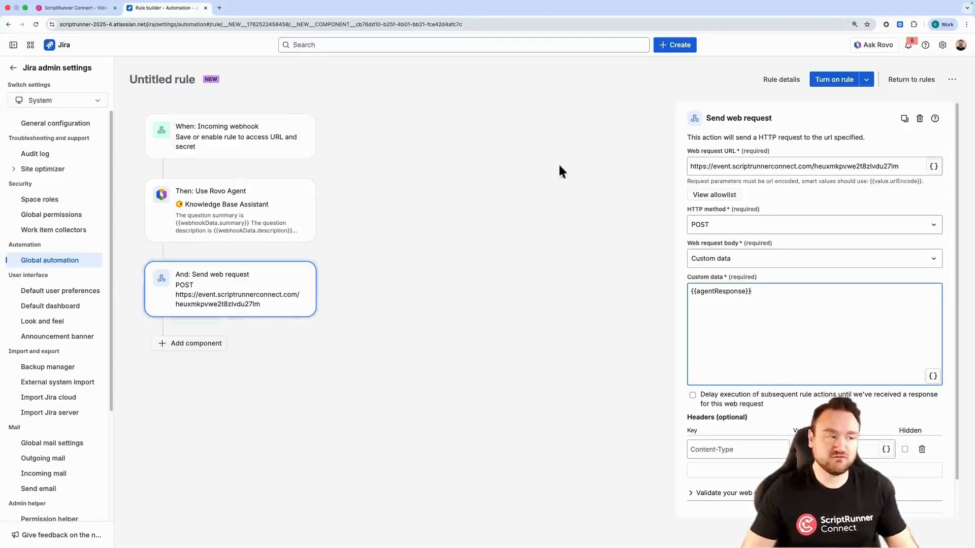
# Turn on the rule with the name Rovo SRC Demo
pyautogui.click(842, 85)
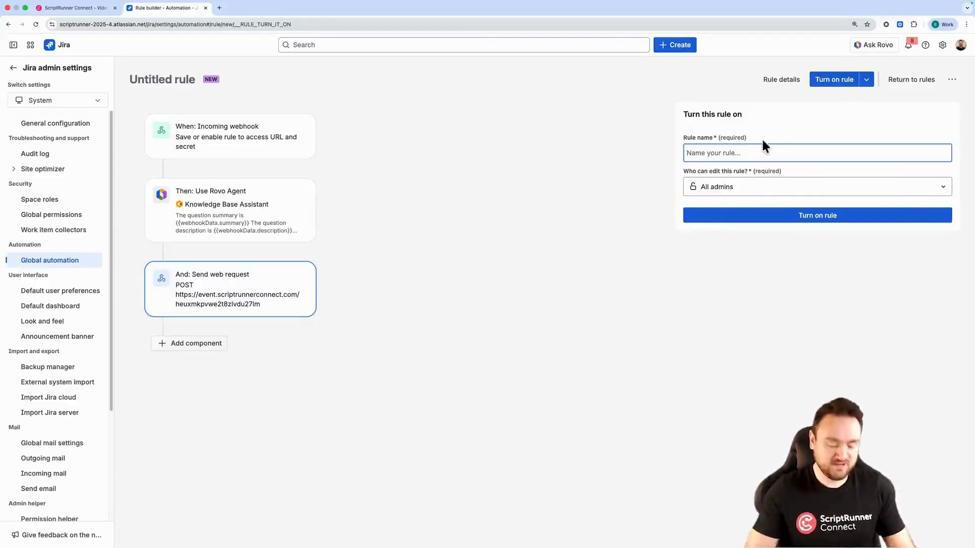
pyautogui.write('Rovov')
pyautogui.press('BackSpace')
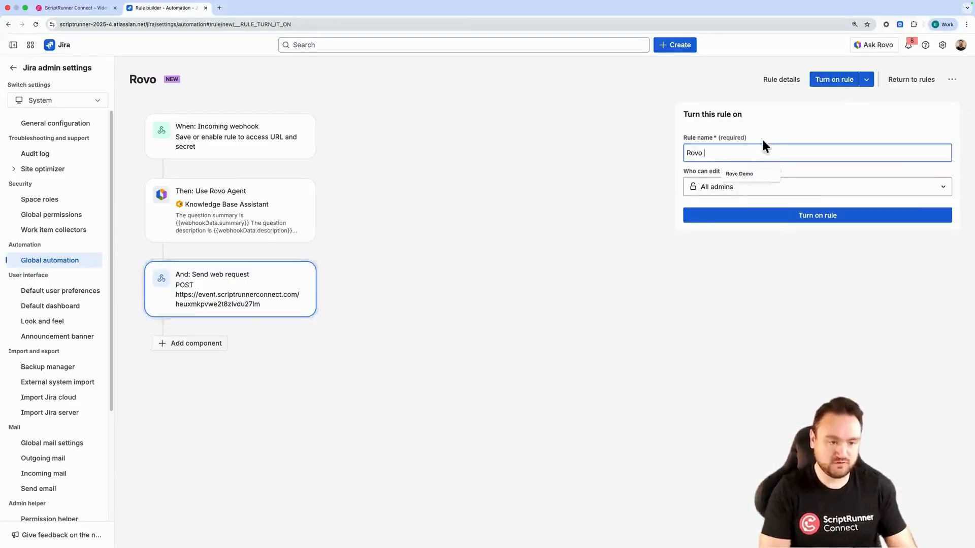
pyautogui.write('SRC Demo')
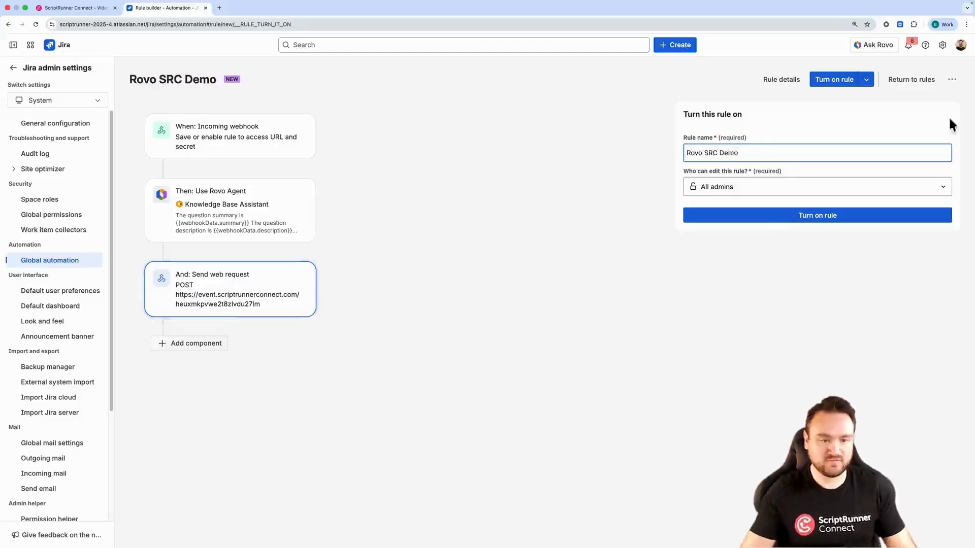
pyautogui.click(801, 224)
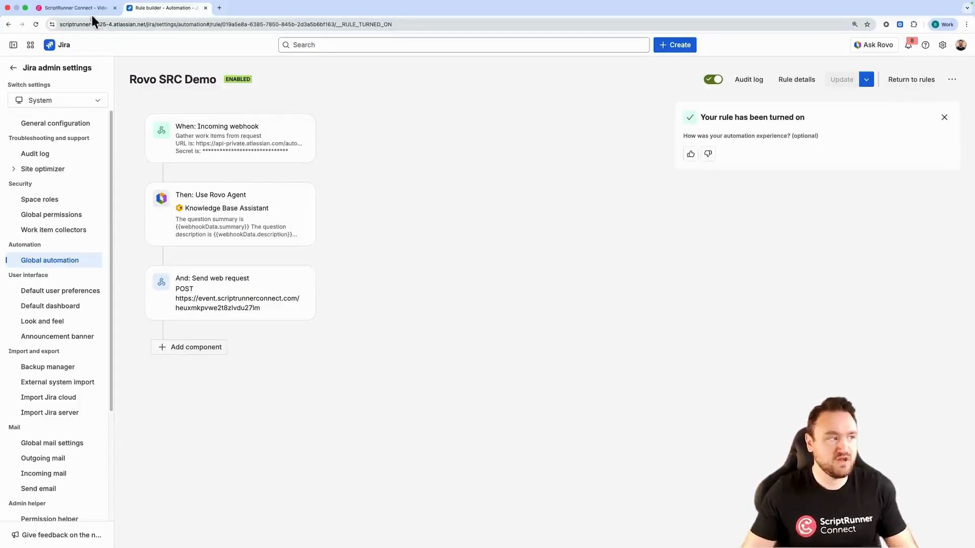
# Mark the event listener setup complete in ScriptRunner Connect and create a new script named TriggerAutomation
pyautogui.click(81, 8)
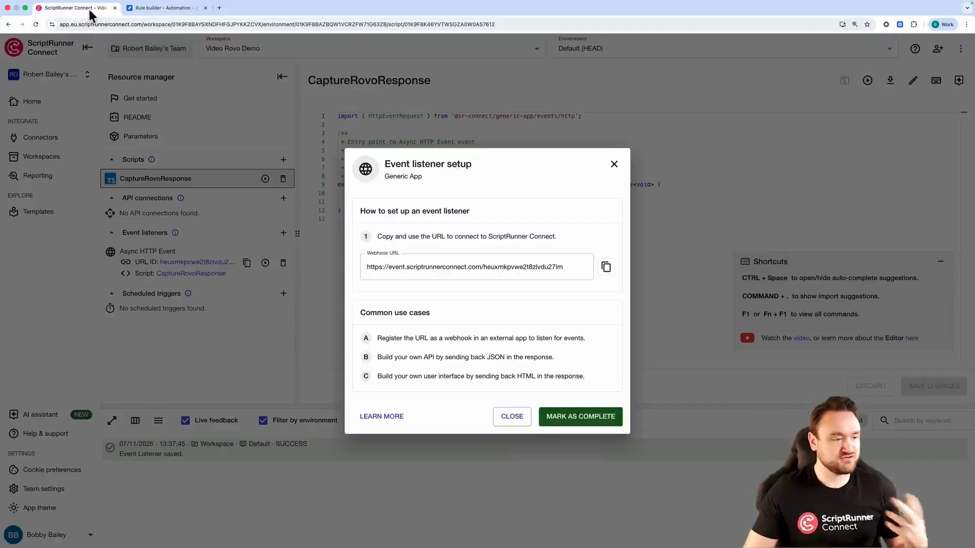
pyautogui.click(568, 419)
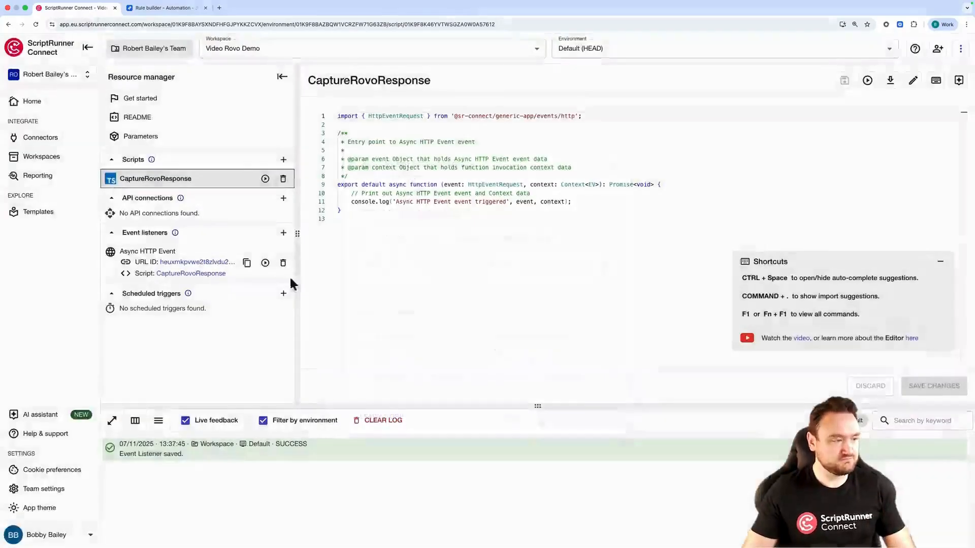
pyautogui.click(284, 160)
pyautogui.write('Tr')
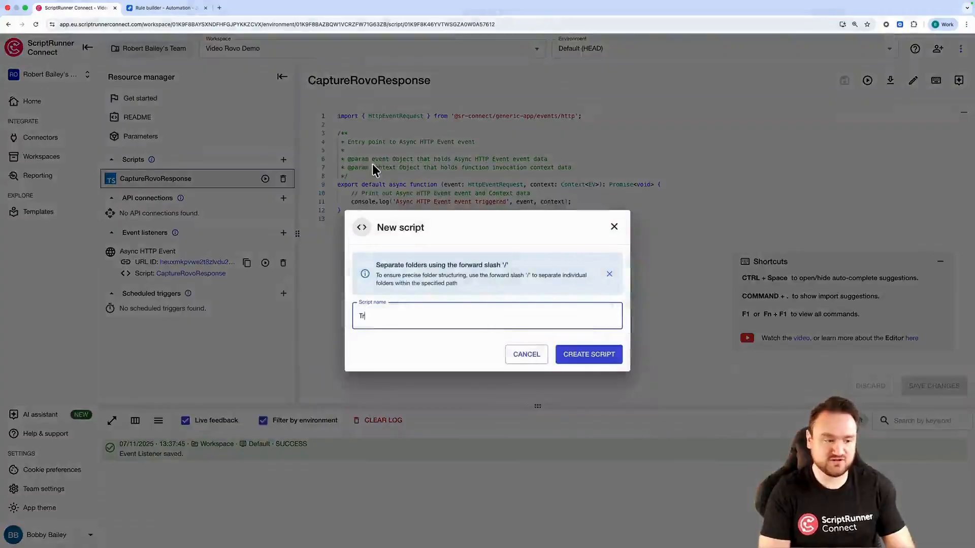
pyautogui.write('iggerAutoma')
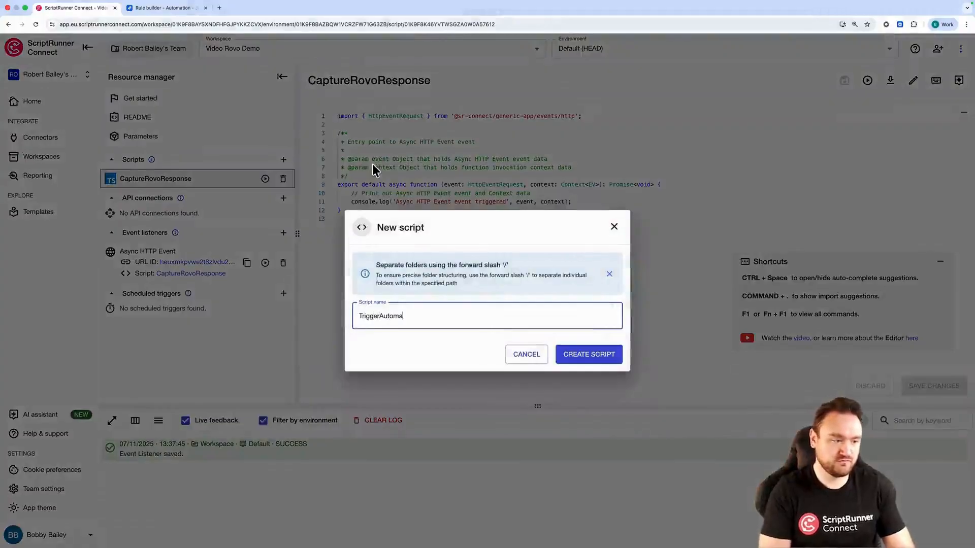
pyautogui.write('tion')
pyautogui.press('Return')
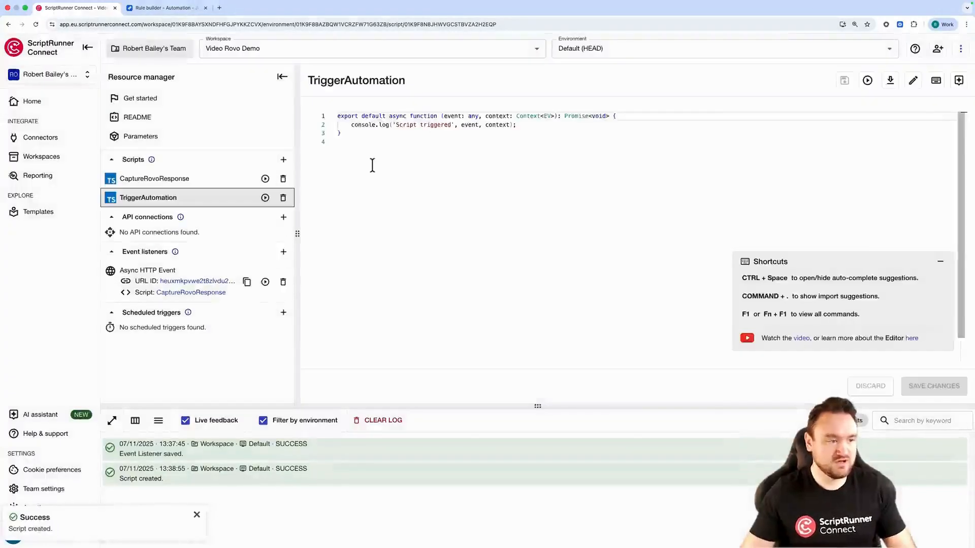
# Paste a fetch call posting summary 'What is ScriptRunner Connect' and a description to a Jira automation webhook into TriggerAutomation
pyautogui.click(940, 261)
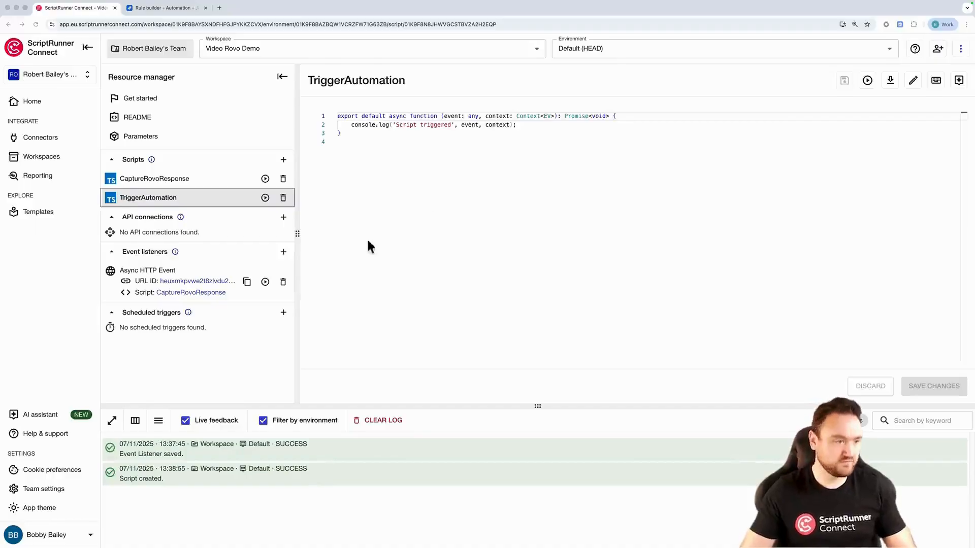
pyautogui.click(549, 124)
pyautogui.press('Return')
pyautogui.press('Return')
pyautogui.press('super+v')
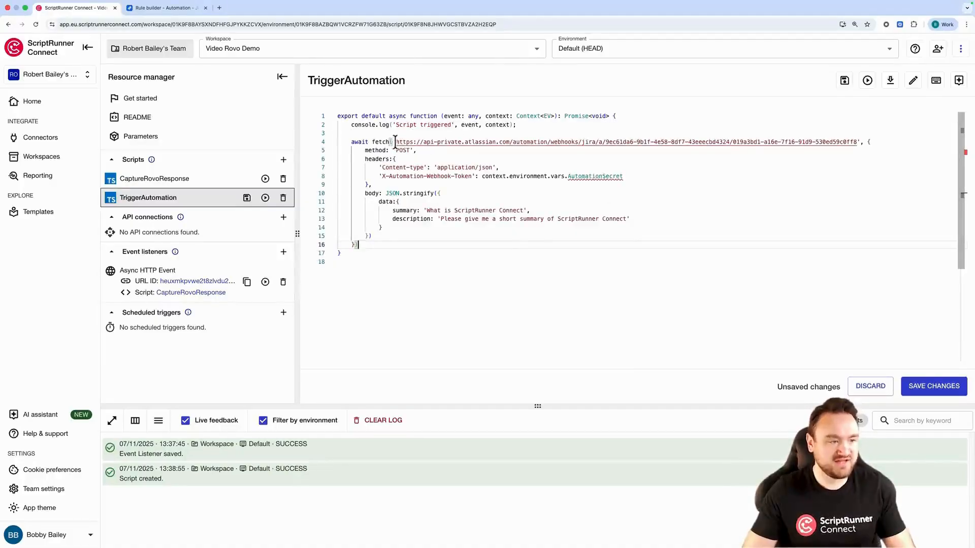
# Replace the fetch URL in TriggerAutomation with the automation rule's incoming webhook URL
pyautogui.moveTo(395, 142); pyautogui.dragTo(858, 142)
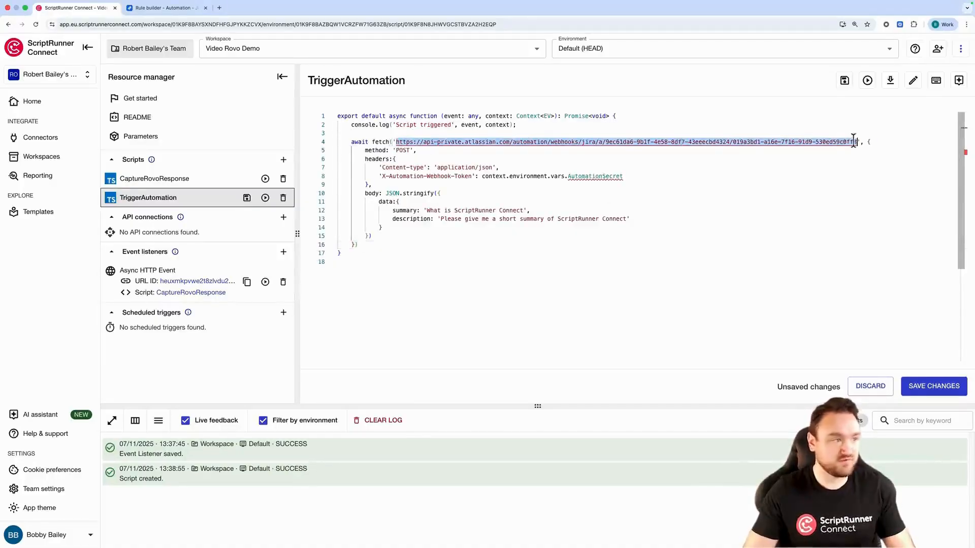
pyautogui.click(182, 9)
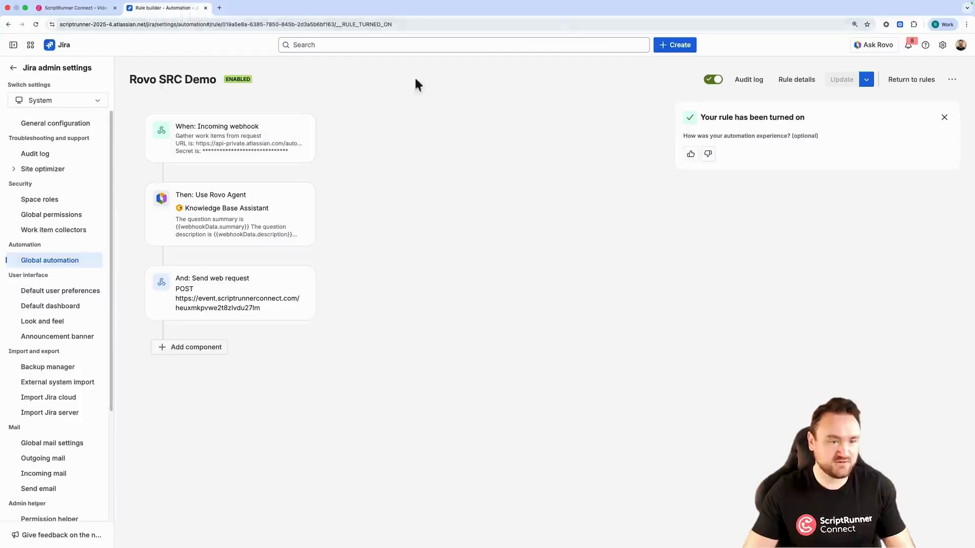
pyautogui.click(261, 154)
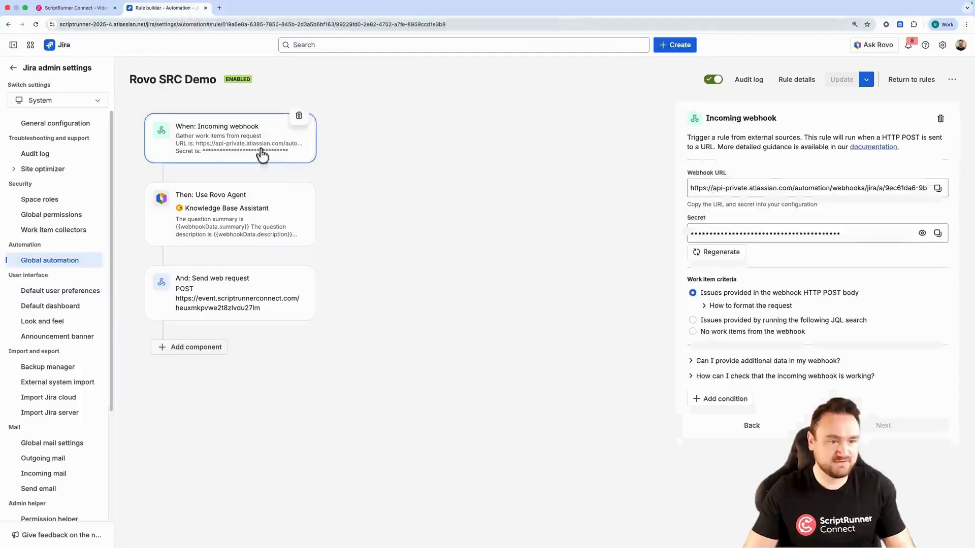
pyautogui.click(938, 188)
pyautogui.click(108, 8)
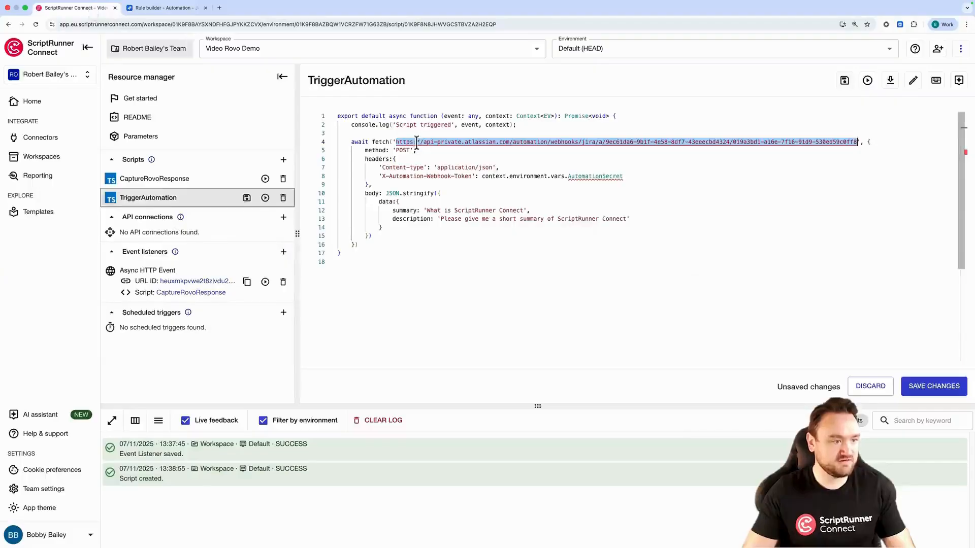
pyautogui.click(397, 142)
pyautogui.moveTo(396, 142); pyautogui.dragTo(860, 146)
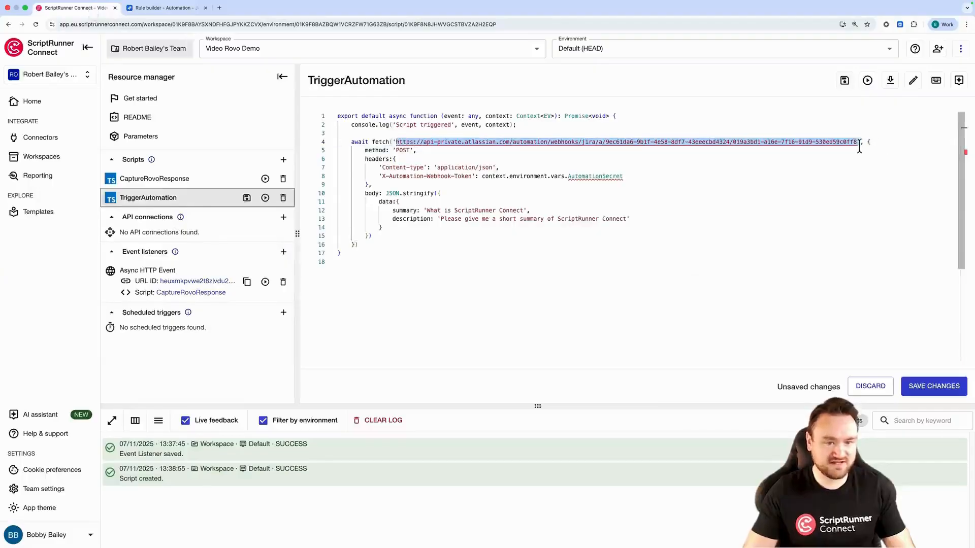
pyautogui.press('super+v')
# Create a new Password-type parameter with the key AutomationSecret
pyautogui.click(851, 176)
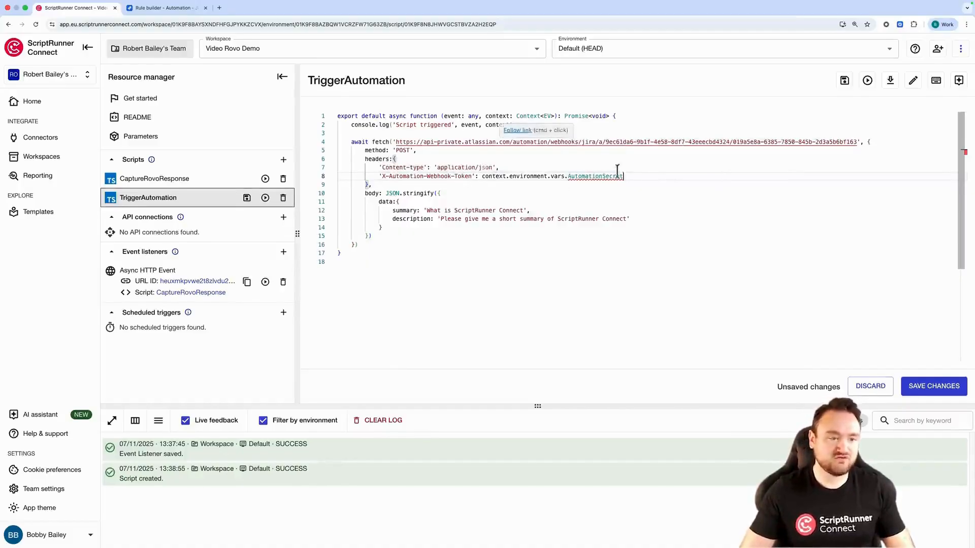
pyautogui.moveTo(623, 176); pyautogui.dragTo(492, 177)
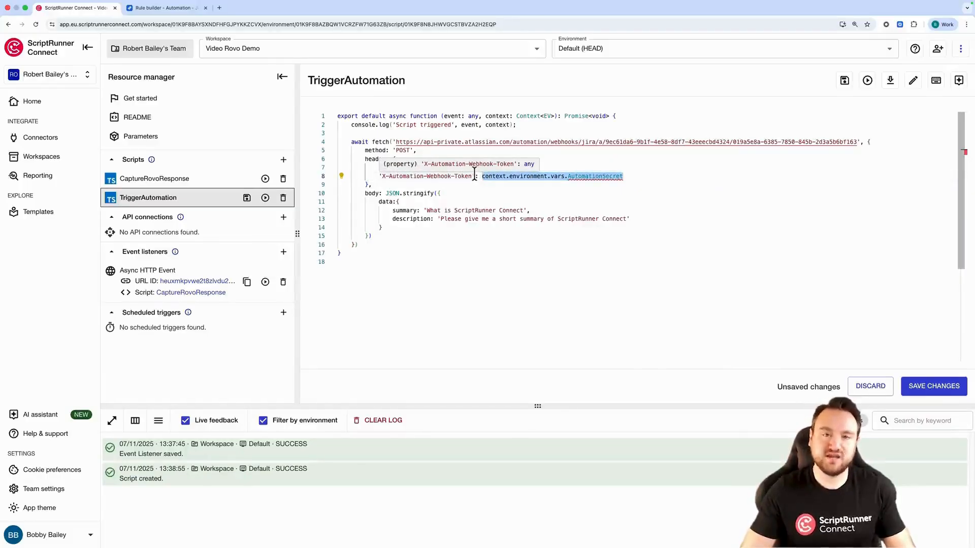
pyautogui.click(537, 183)
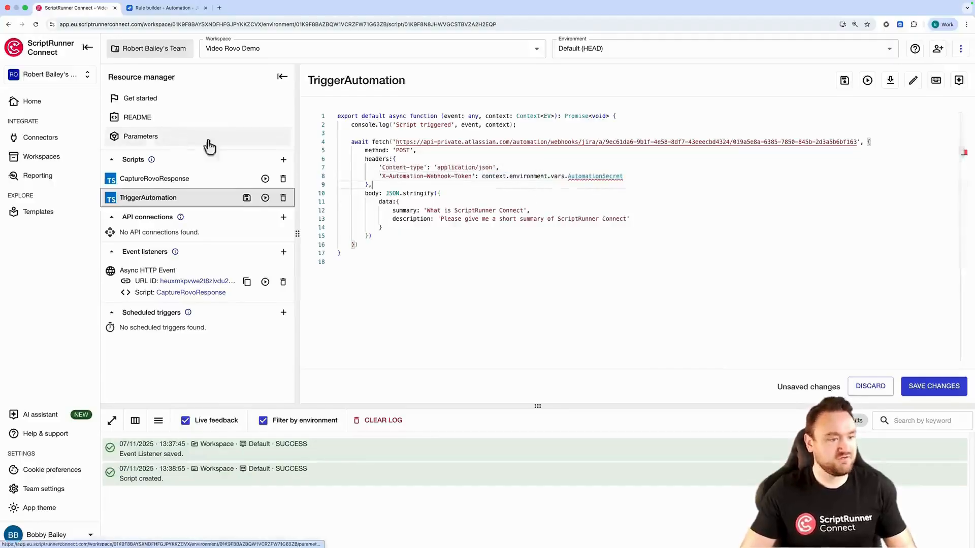
pyautogui.moveTo(623, 176); pyautogui.dragTo(567, 178)
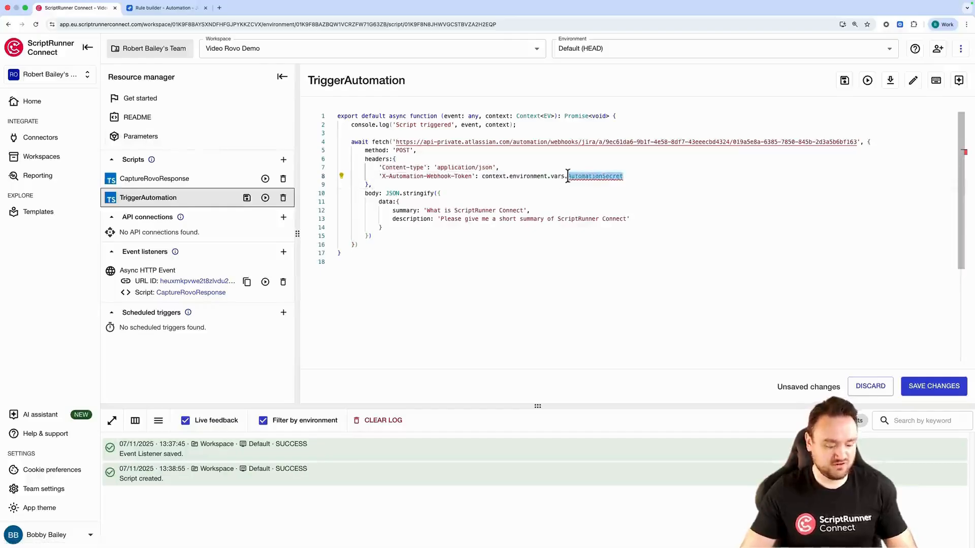
pyautogui.click(140, 138)
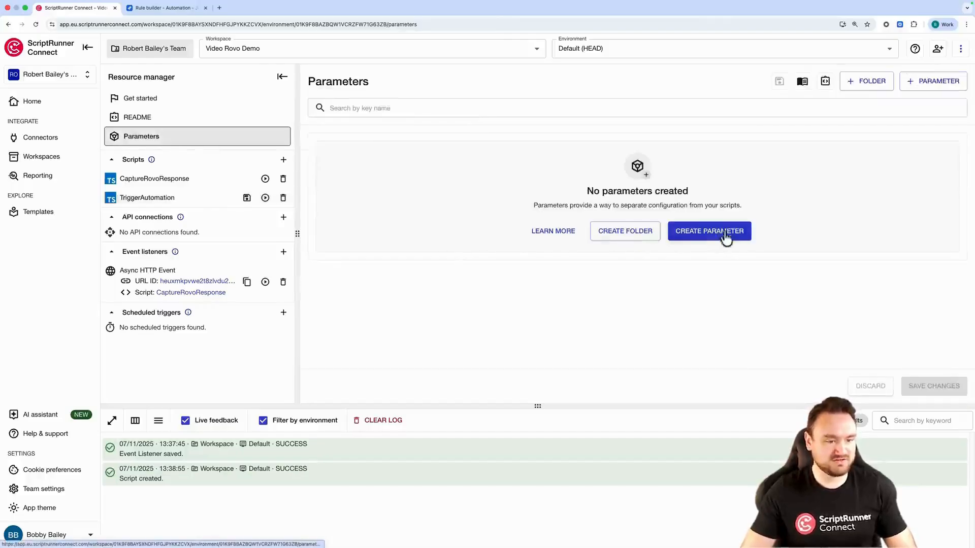
pyautogui.click(726, 237)
pyautogui.click(396, 192)
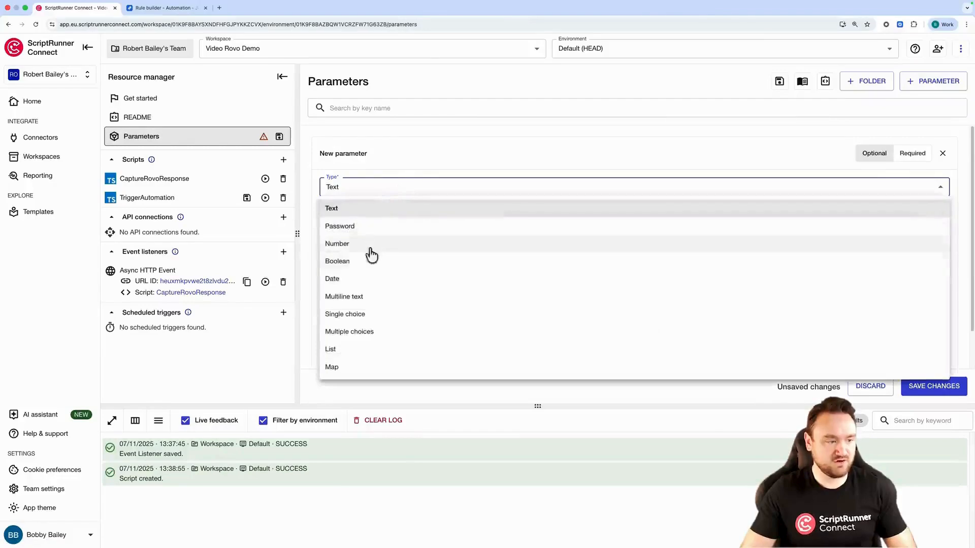
pyautogui.click(356, 226)
pyautogui.click(370, 214)
pyautogui.click(329, 245)
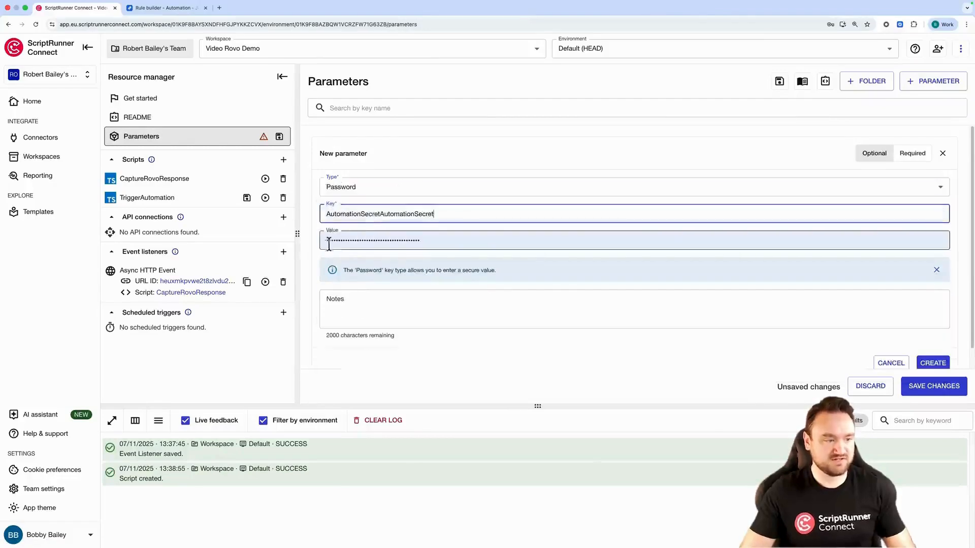
pyautogui.click(398, 212)
pyautogui.moveTo(416, 218); pyautogui.dragTo(382, 216)
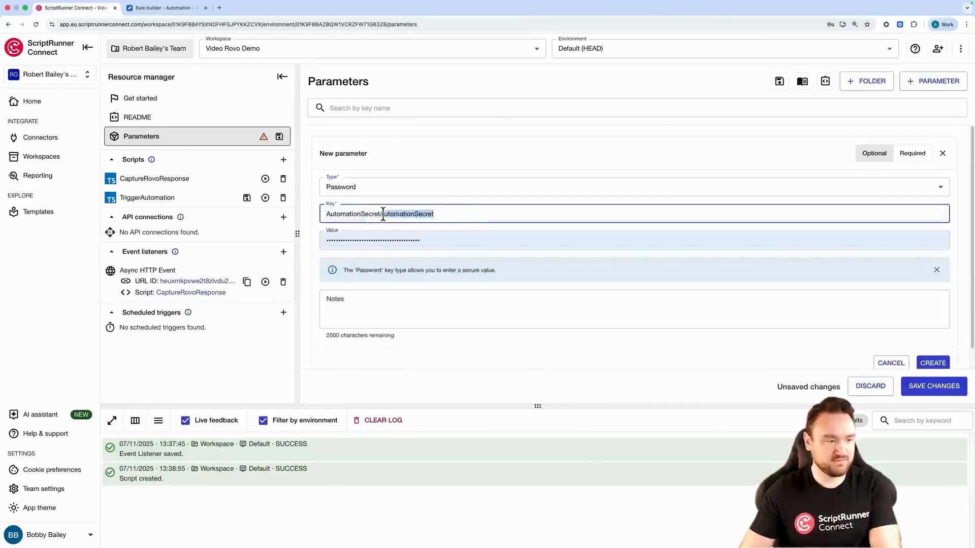
pyautogui.press('BackSpace')
# Paste the rule's incoming webhook secret as the AutomationSecret value, create the parameter and save changes
pyautogui.press('Tab')
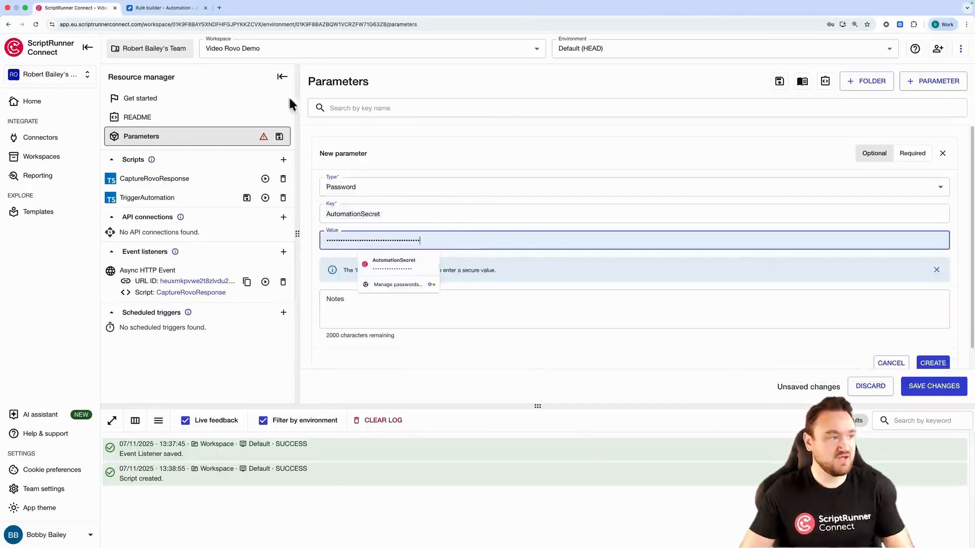
pyautogui.click(150, 9)
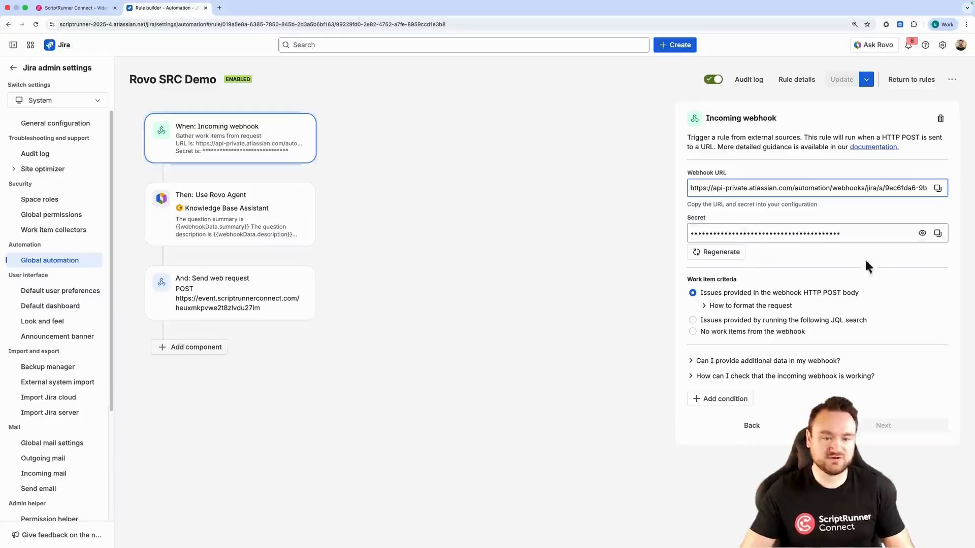
pyautogui.click(937, 233)
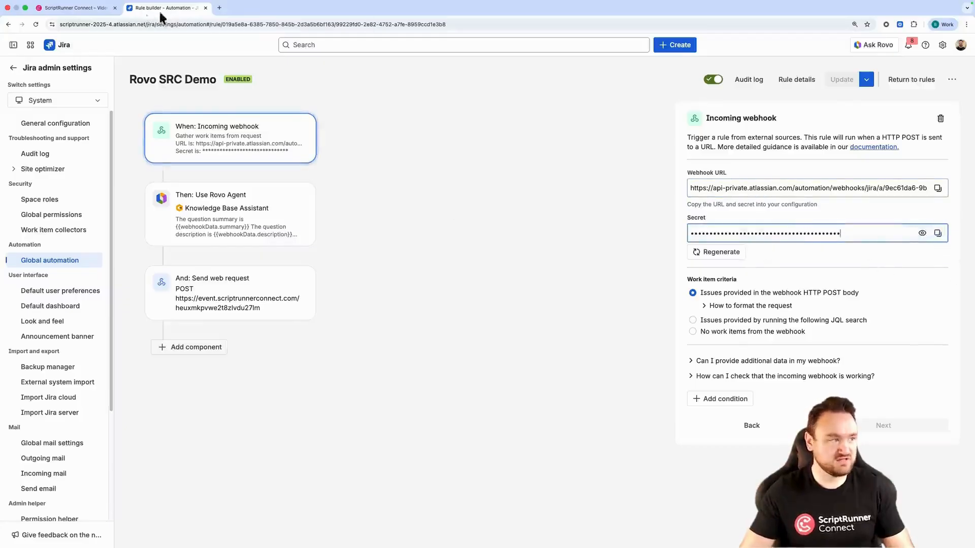
pyautogui.click(77, 8)
pyautogui.click(437, 238)
pyautogui.hotkey('ctrl', 'v')
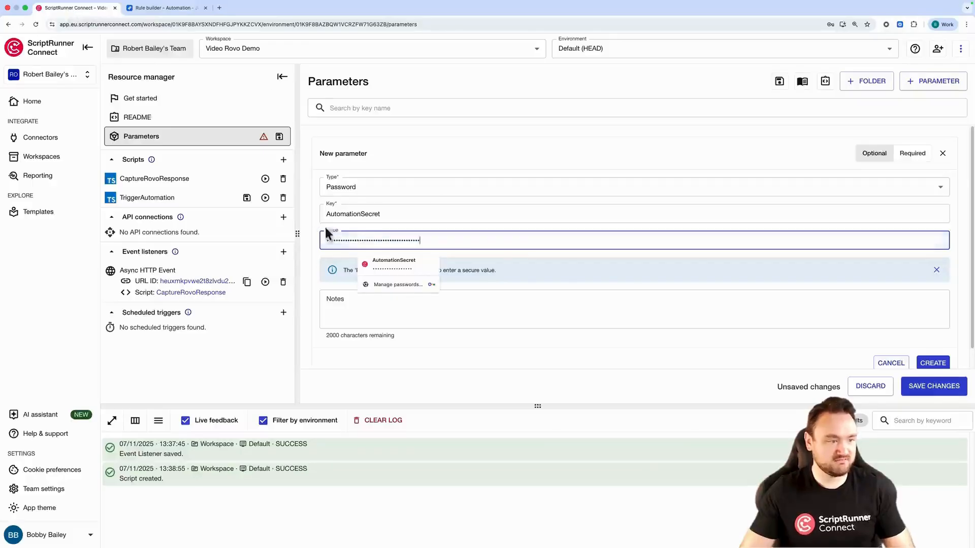
pyautogui.click(936, 364)
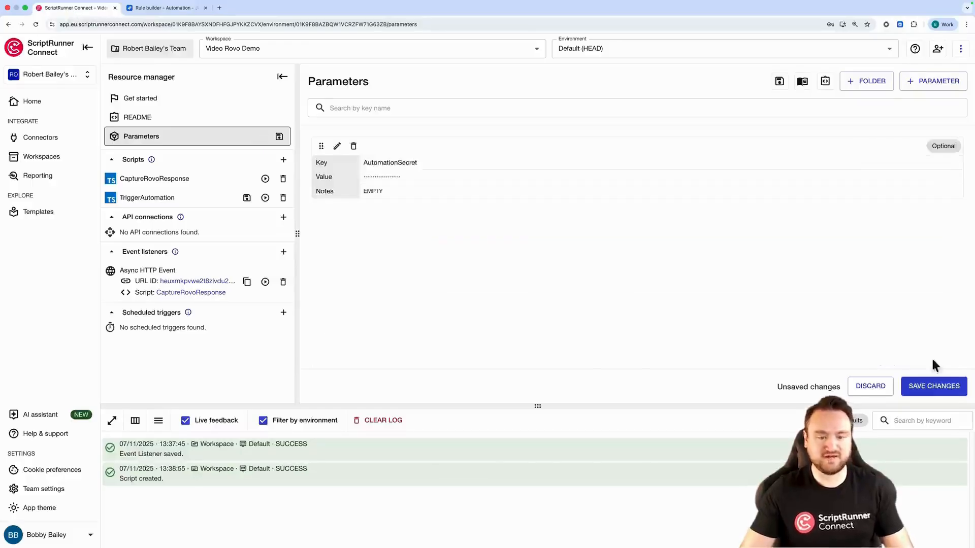
pyautogui.click(914, 387)
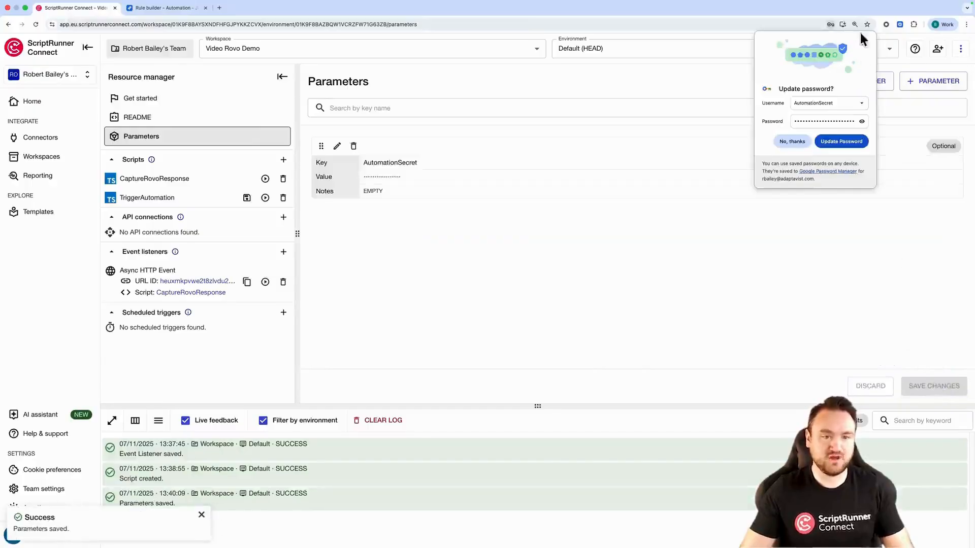
pyautogui.click(864, 42)
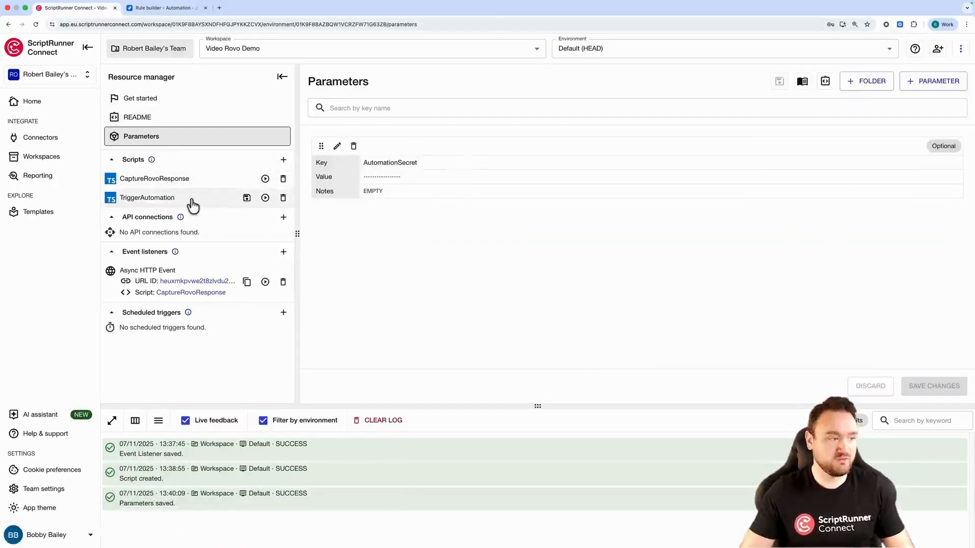
# Review the summary and description in TriggerAutomation and save the script
pyautogui.click(191, 199)
pyautogui.click(584, 204)
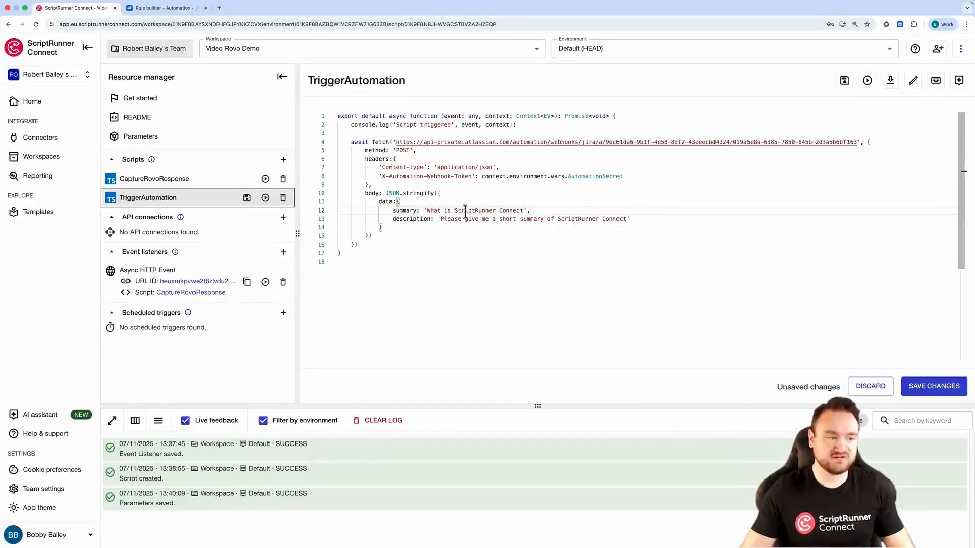
pyautogui.moveTo(427, 210); pyautogui.dragTo(536, 209)
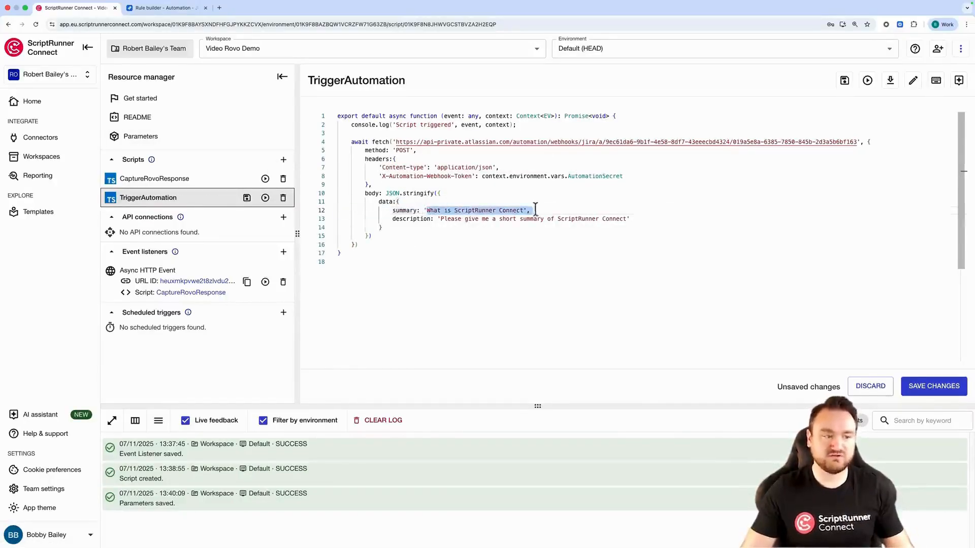
pyautogui.moveTo(631, 219); pyautogui.dragTo(443, 219)
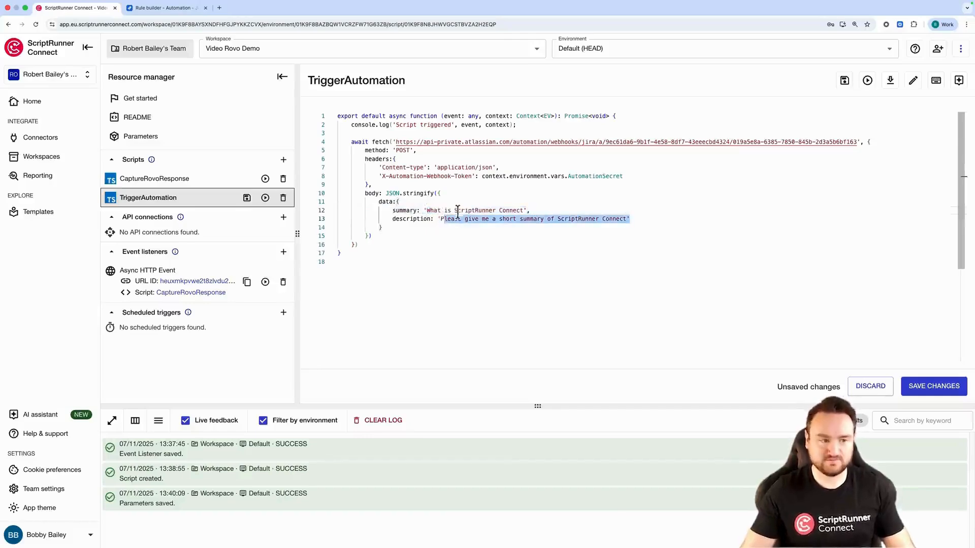
pyautogui.click(845, 80)
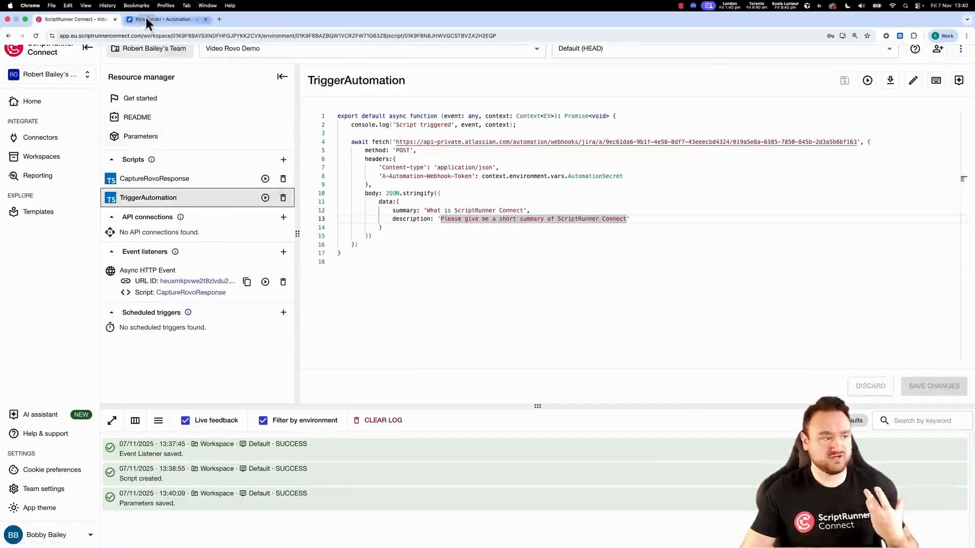
# Set the incoming webhook trigger to No work items from the webhook and update the rule
pyautogui.click(146, 19)
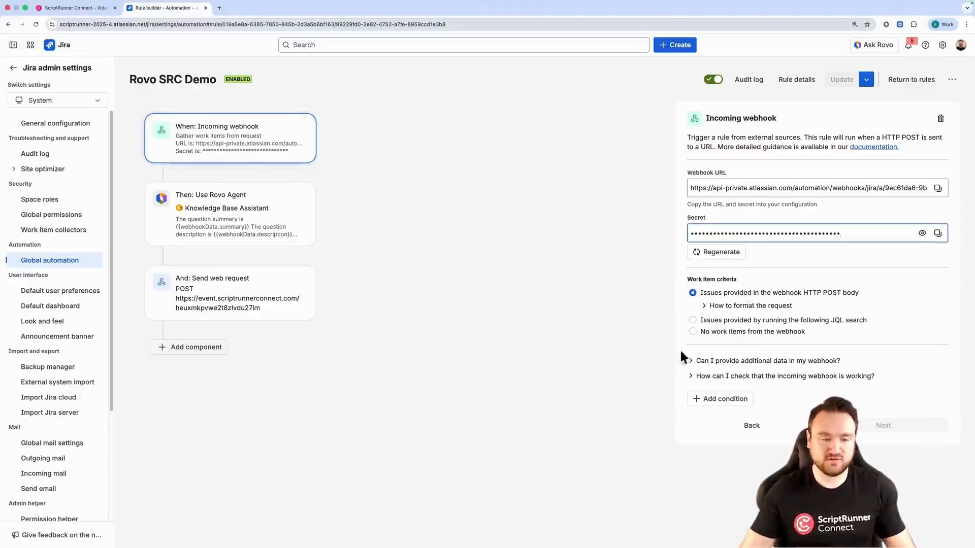
pyautogui.click(693, 331)
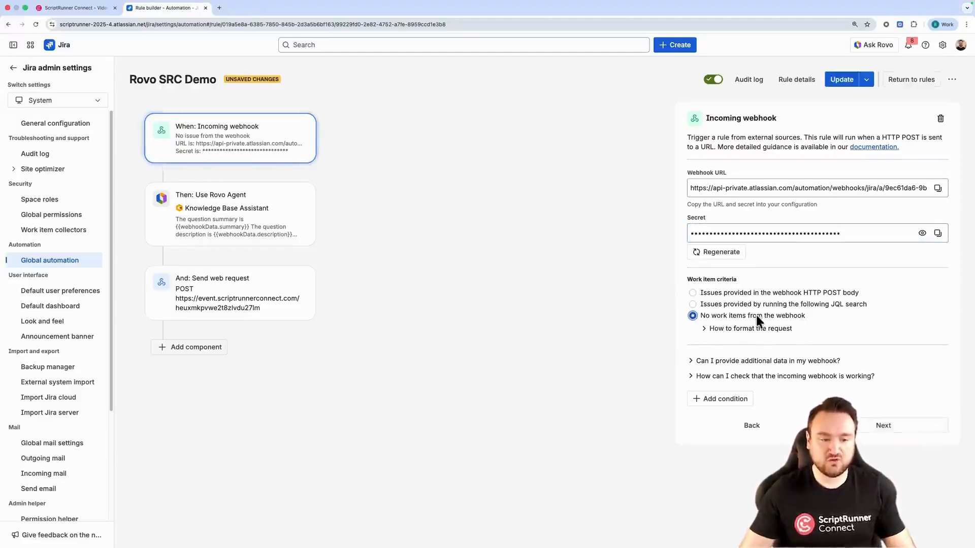
pyautogui.click(890, 436)
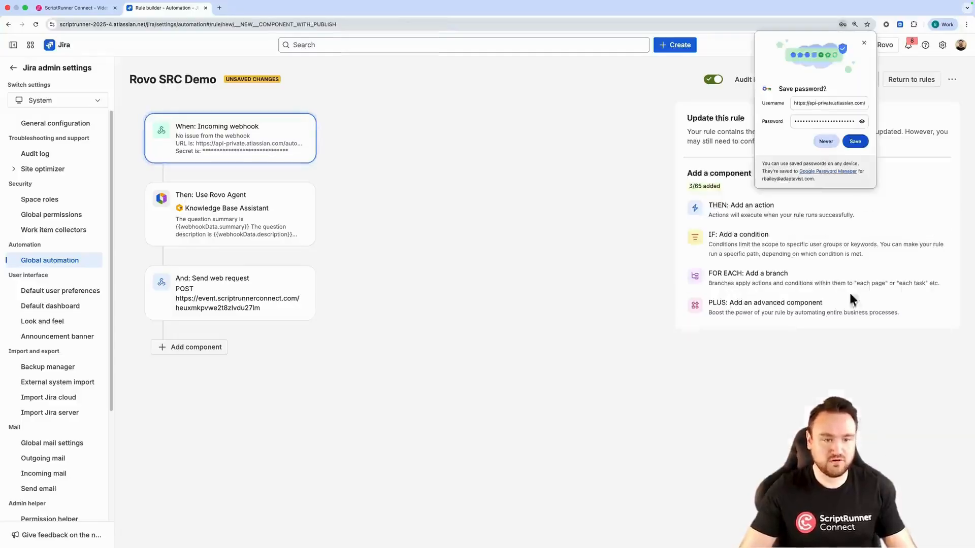
pyautogui.click(863, 38)
pyautogui.click(842, 82)
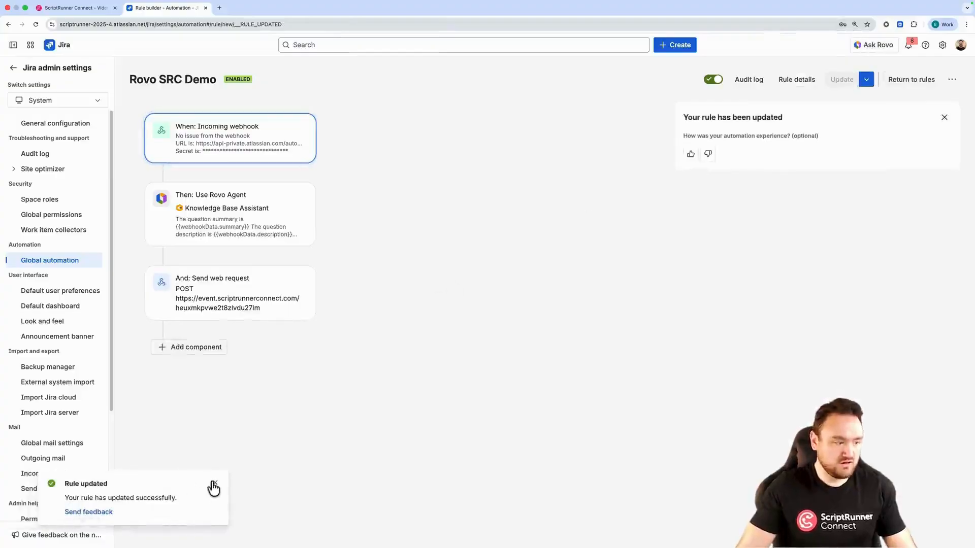
pyautogui.click(212, 484)
# Open the CaptureRovoResponse script and clear the console log
pyautogui.click(75, 8)
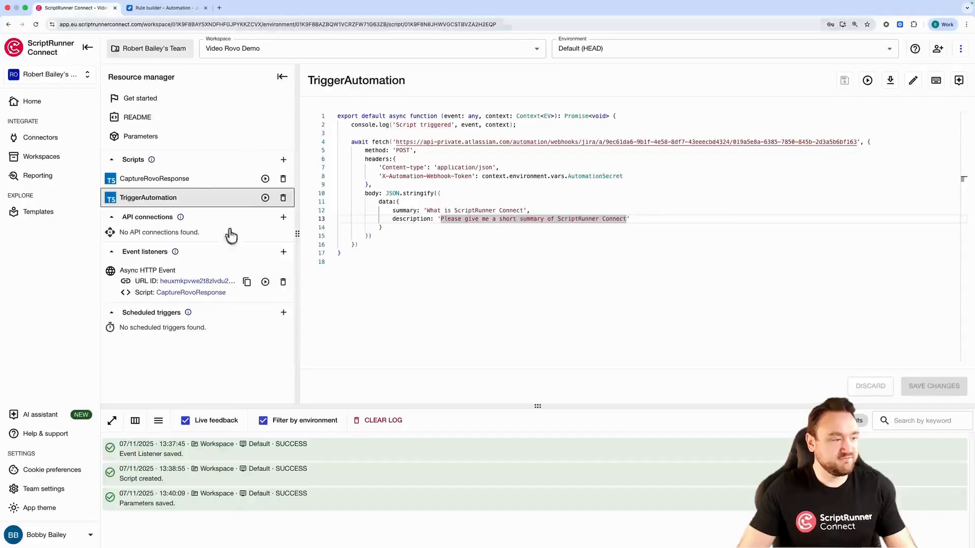
pyautogui.click(191, 181)
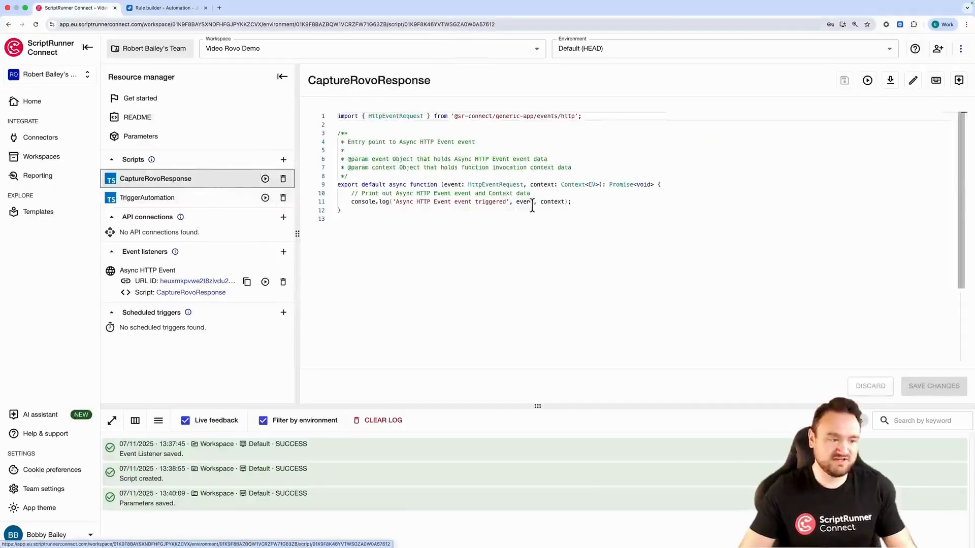
pyautogui.click(400, 421)
# Add a line to CaptureRovoResponse that logs event.body, and save the script
pyautogui.moveTo(515, 203); pyautogui.dragTo(531, 202)
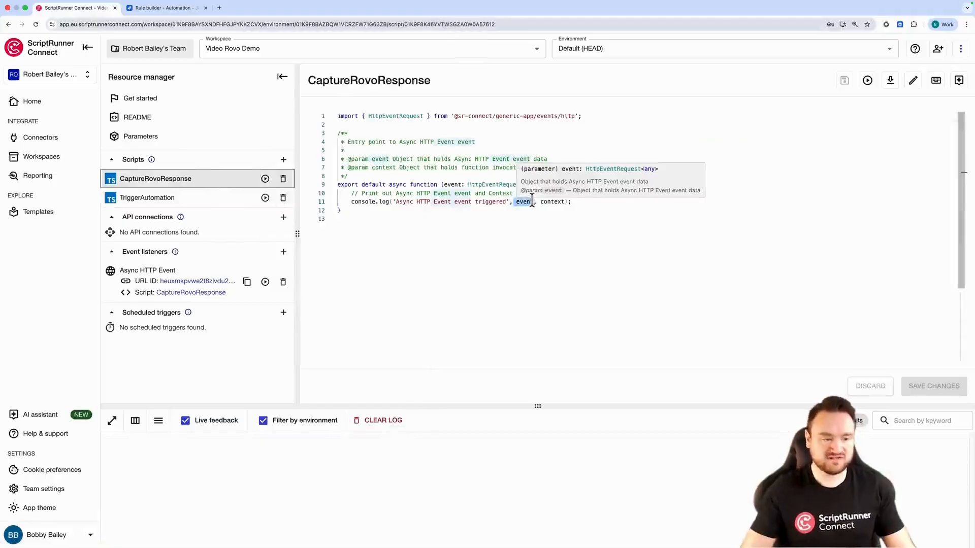
pyautogui.click(584, 203)
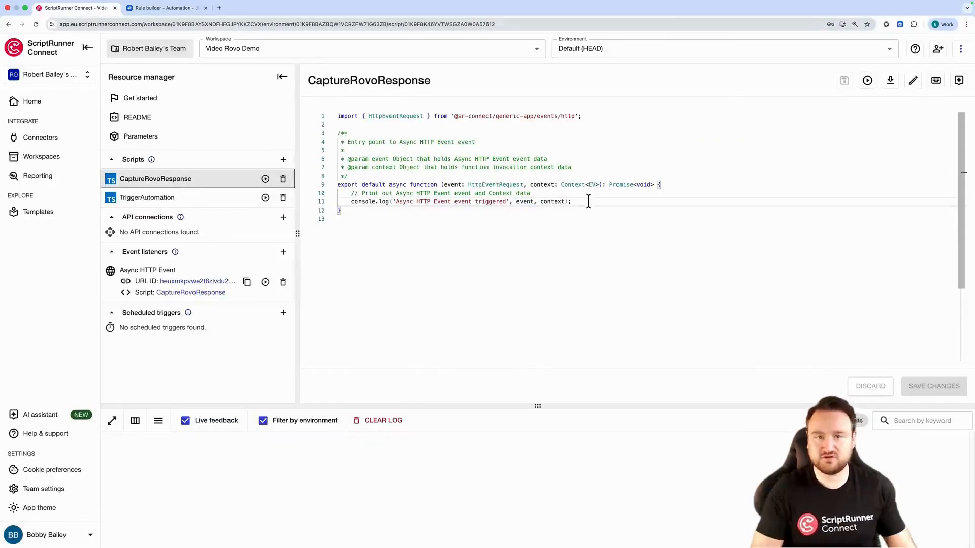
pyautogui.press('Return')
pyautogui.press('Return')
pyautogui.write('co')
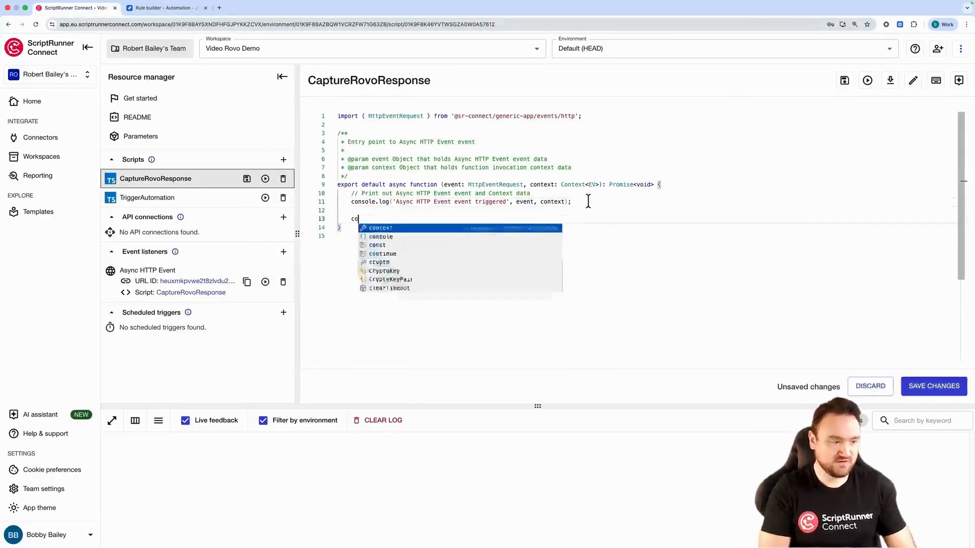
pyautogui.write('nsole.log(e')
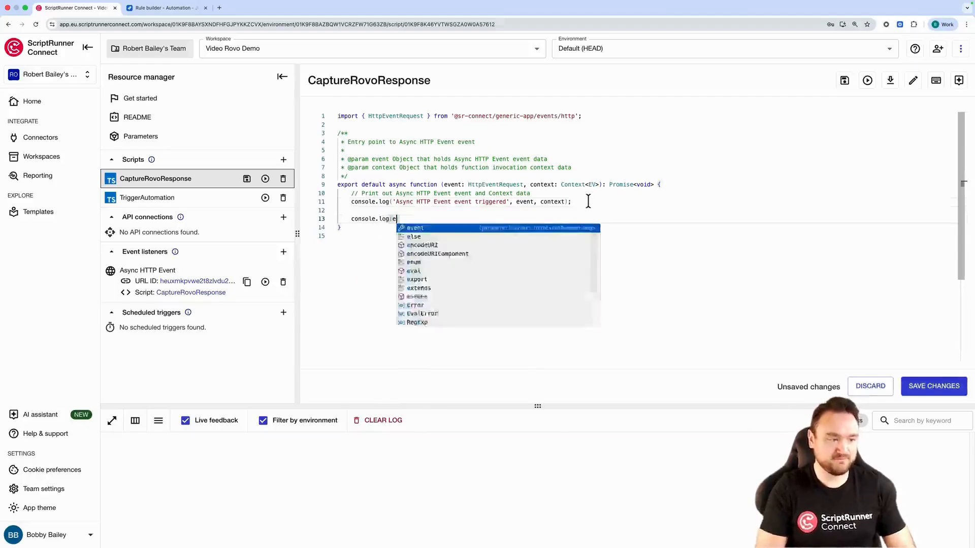
pyautogui.write('vent.d')
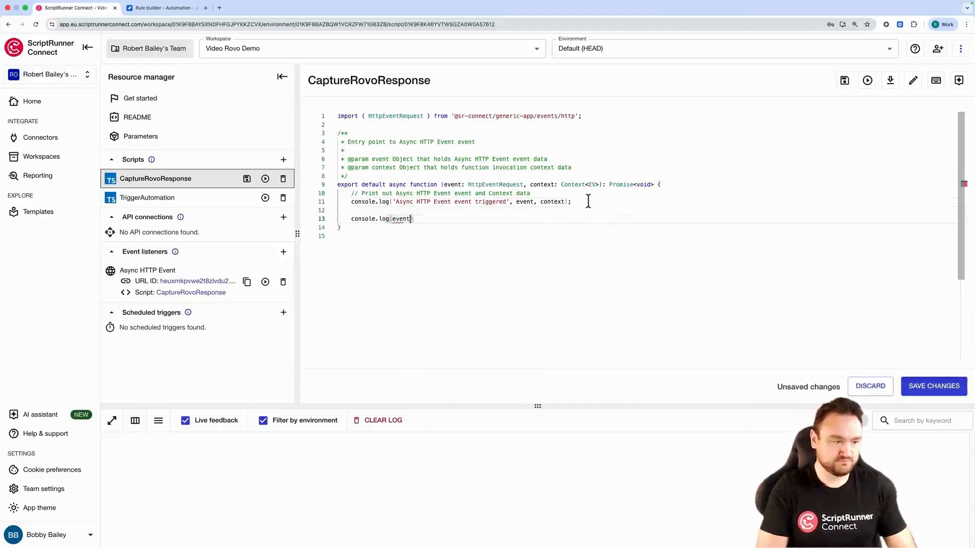
pyautogui.write('body')
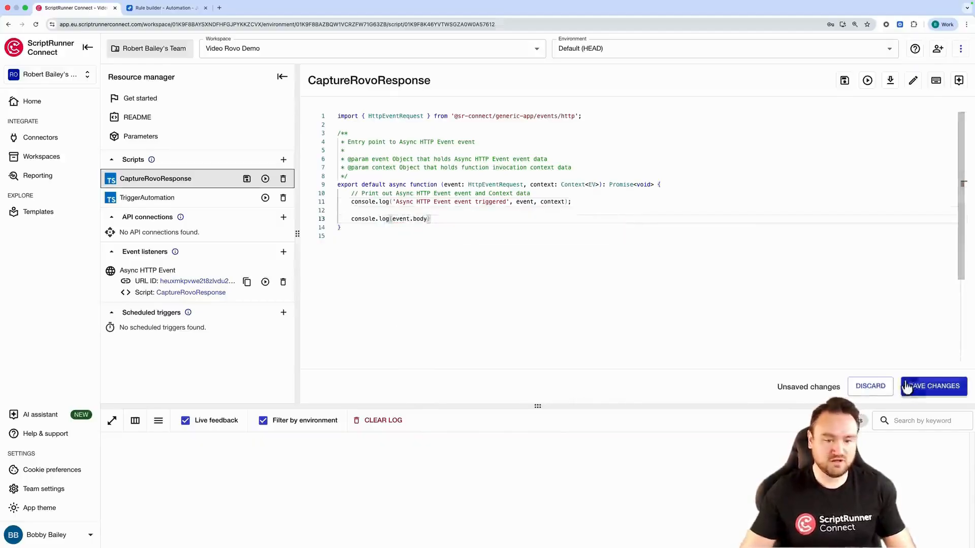
pyautogui.click(935, 387)
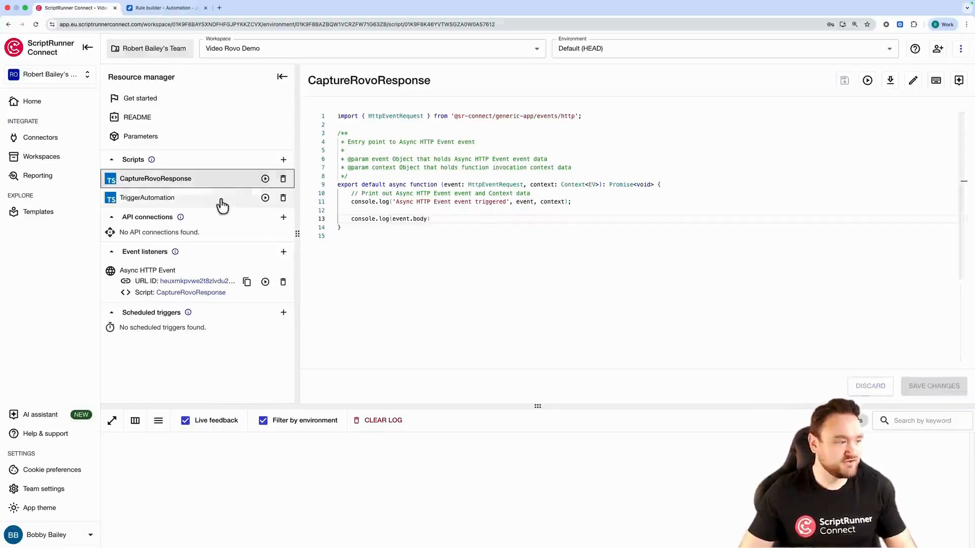
# Run the TriggerAutomation script and enlarge the console panel
pyautogui.click(265, 198)
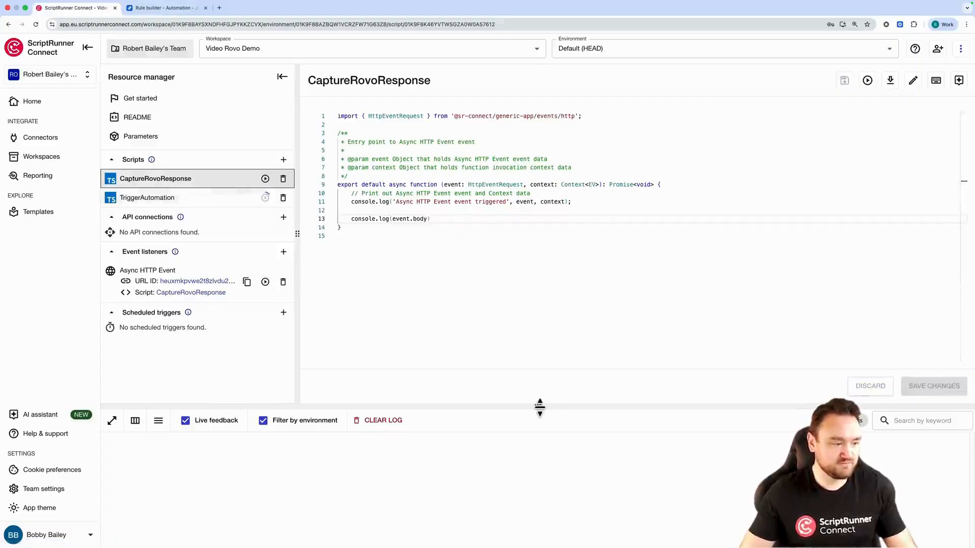
pyautogui.moveTo(538, 407); pyautogui.dragTo(537, 352)
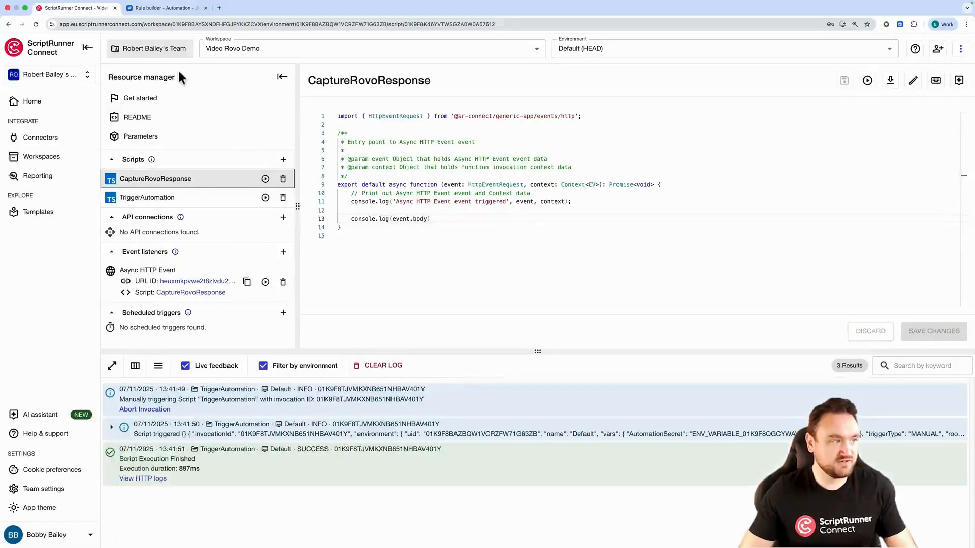
# Check the Rovo SRC Demo rule's audit log in Jira, refreshing it to see the new execution
pyautogui.click(157, 8)
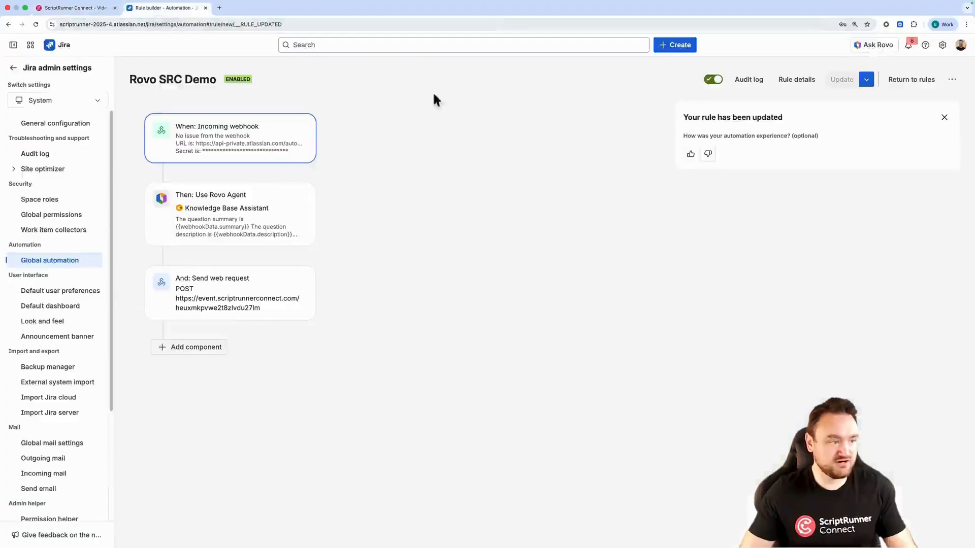
pyautogui.click(742, 80)
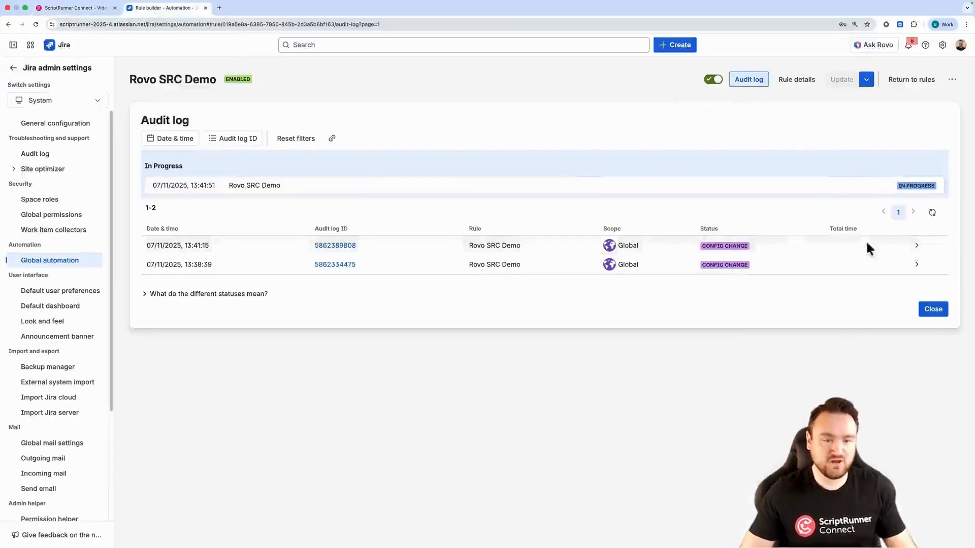
pyautogui.click(933, 213)
pyautogui.click(935, 218)
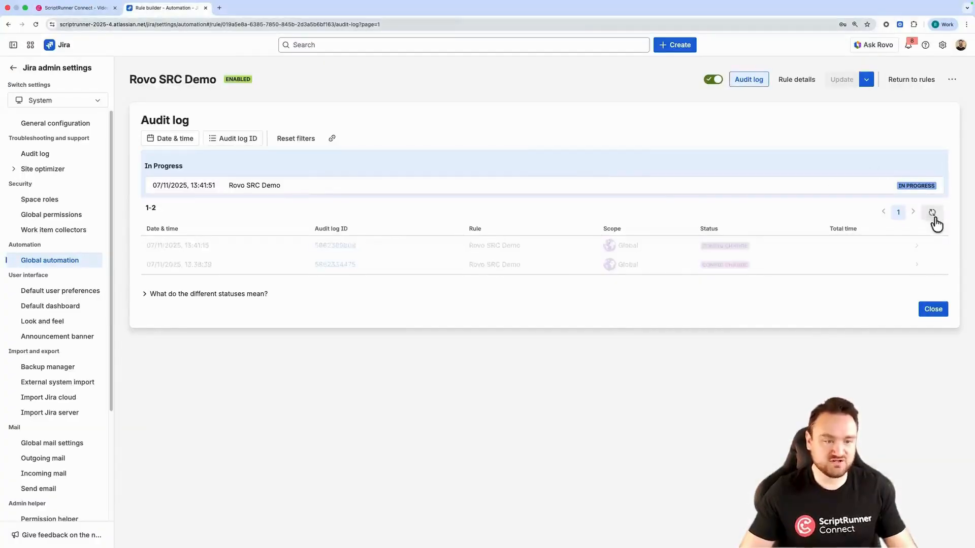
pyautogui.click(933, 216)
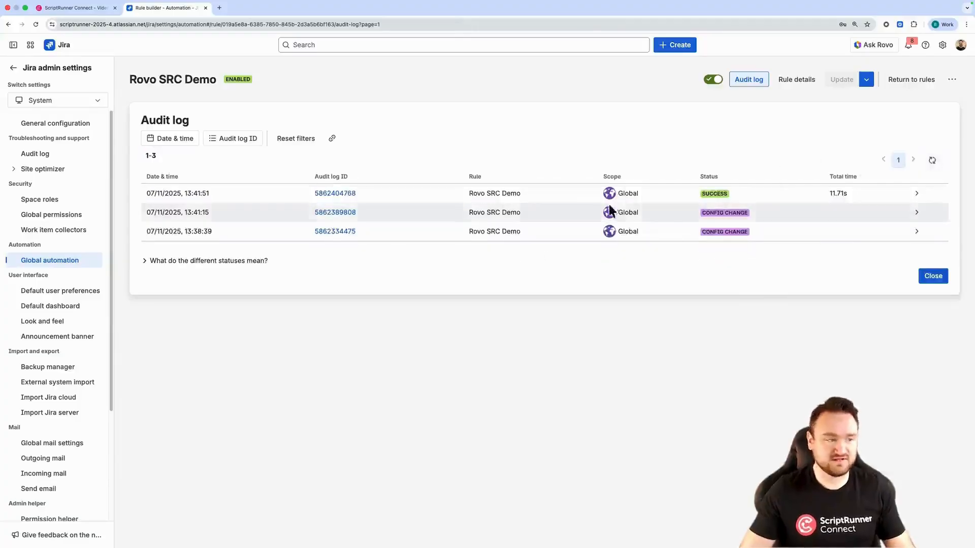
# Expand the logged event body in the console to examine the answer and source fields
pyautogui.click(76, 8)
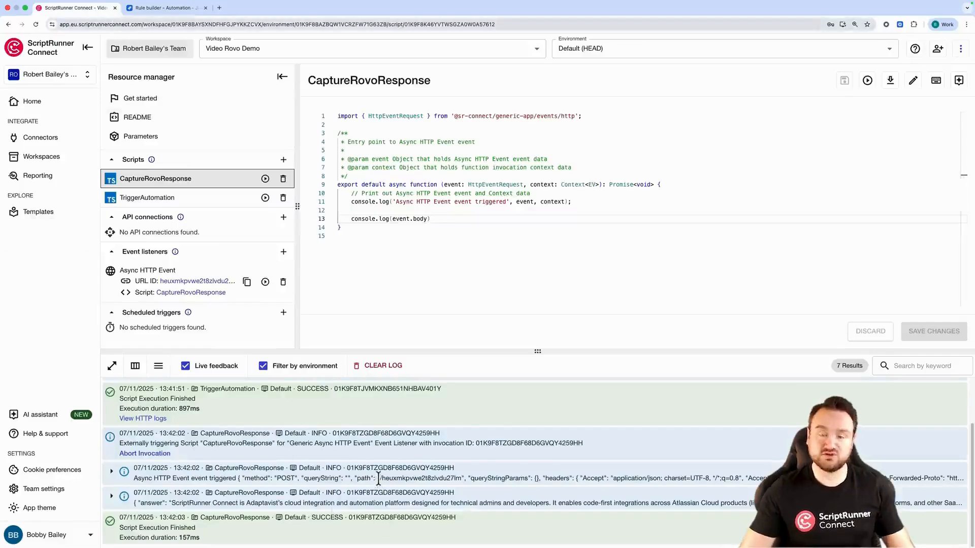
pyautogui.click(111, 496)
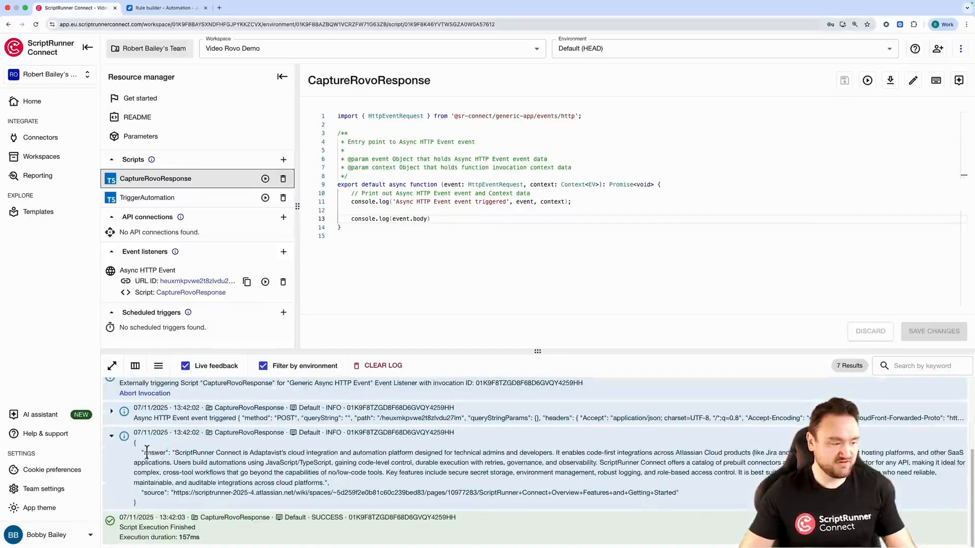
pyautogui.moveTo(145, 493); pyautogui.dragTo(170, 493)
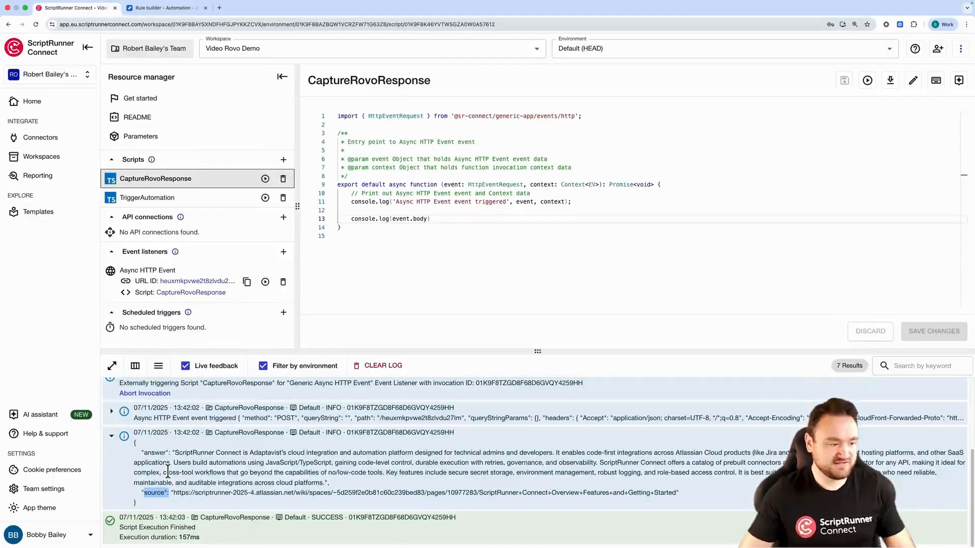
# Clear the console log and declare constants rovoAnswer = event.body.answer and rovoSource = event.body.source in the script
pyautogui.click(386, 367)
pyautogui.click(445, 219)
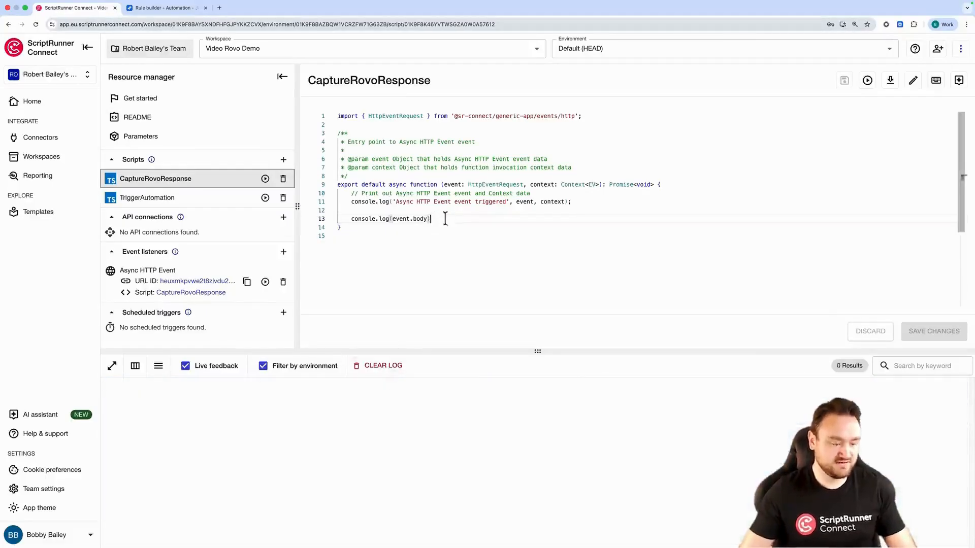
pyautogui.press('Return')
pyautogui.press('Return')
pyautogui.write('const ')
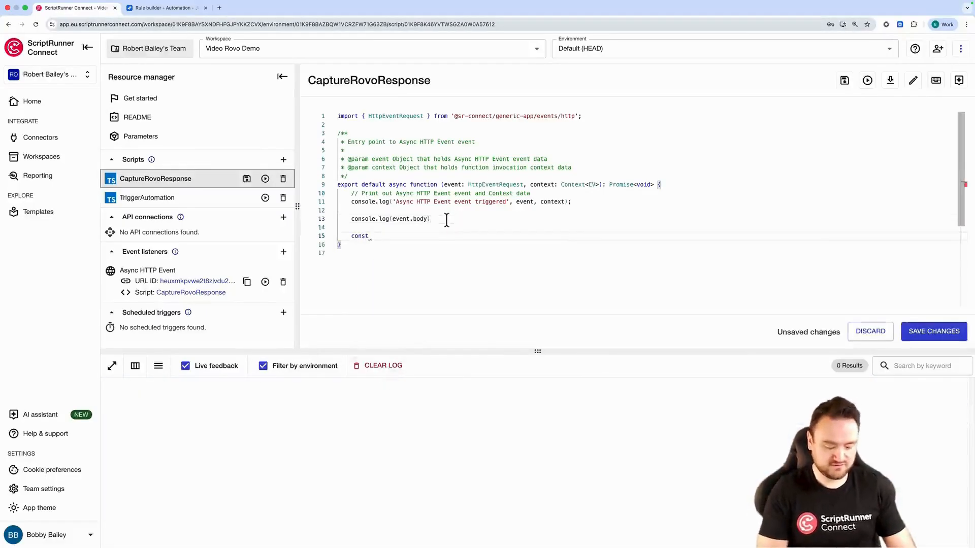
pyautogui.write('rovoAnswer ')
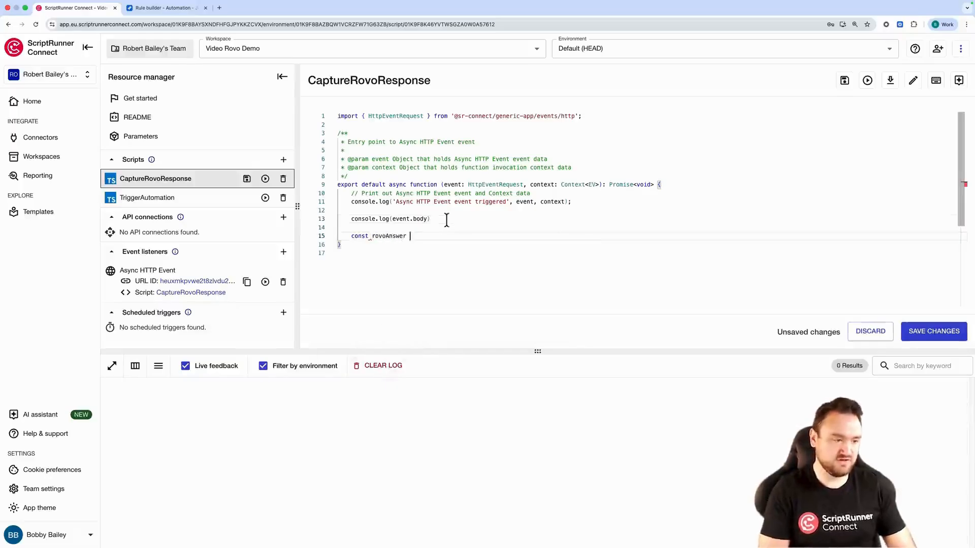
pyautogui.write('= event')
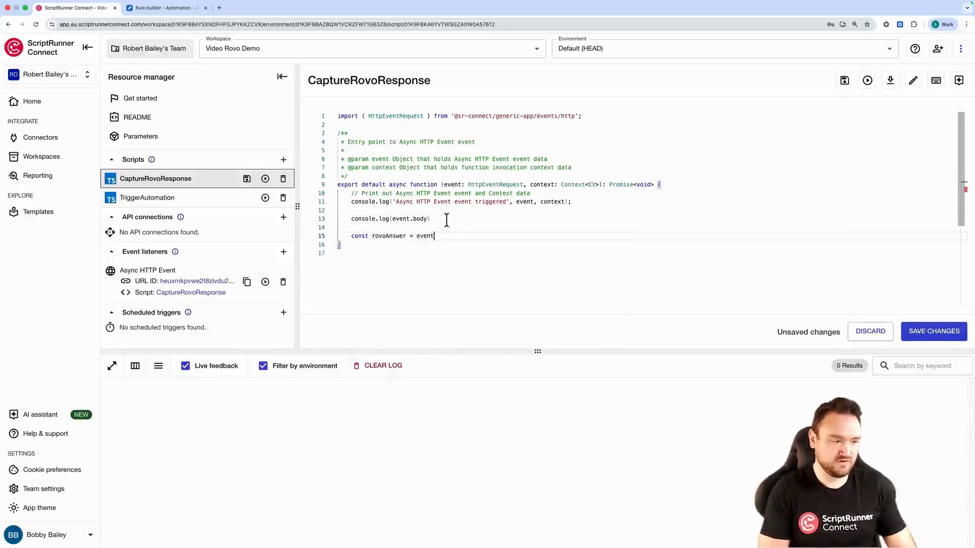
pyautogui.write('.body.rovoAnswer')
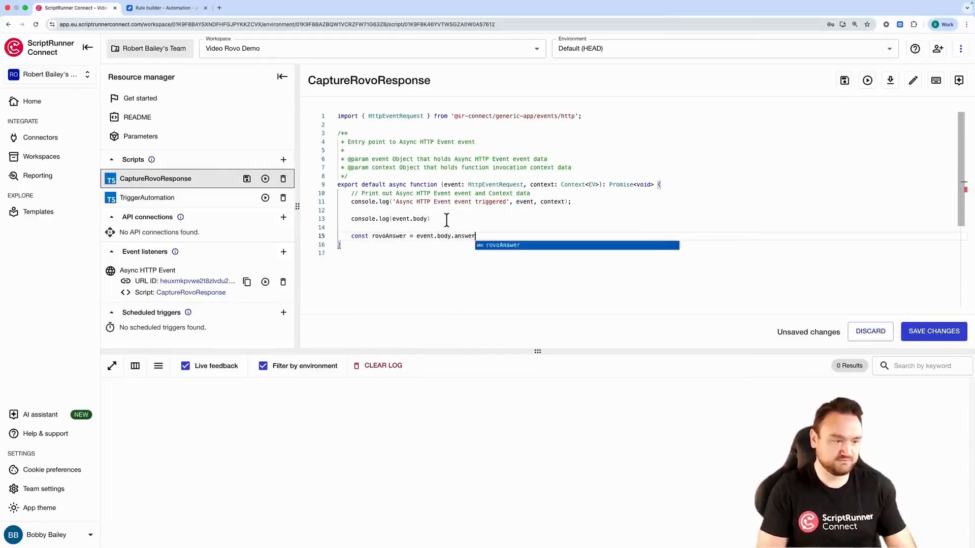
pyautogui.press('Return')
pyautogui.press('BackSpace')
pyautogui.press('BackSpace')
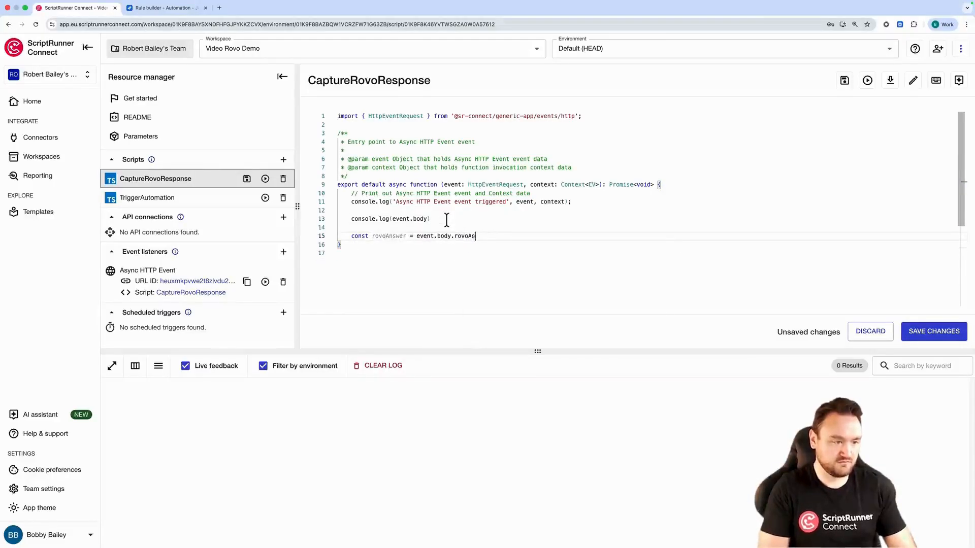
pyautogui.write('answer')
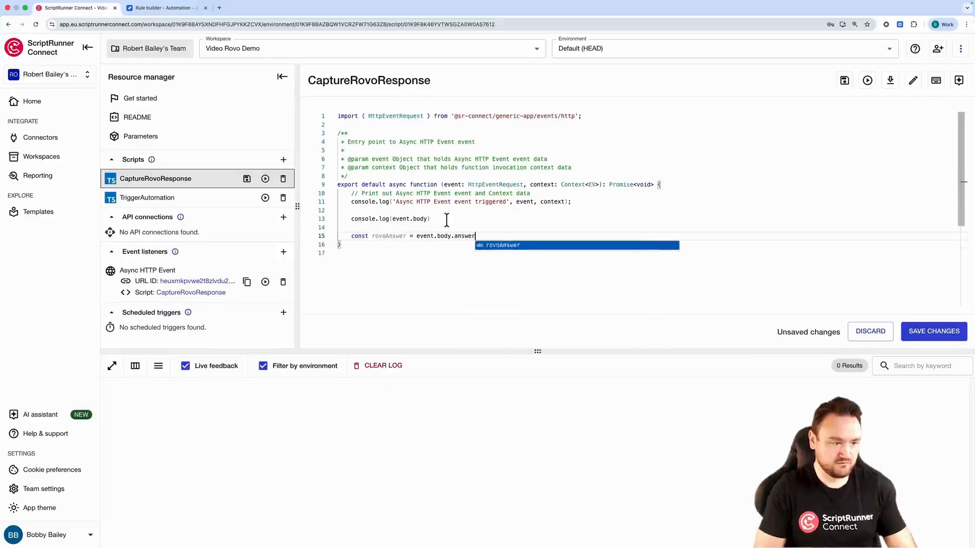
pyautogui.press('Return')
pyautogui.write('c')
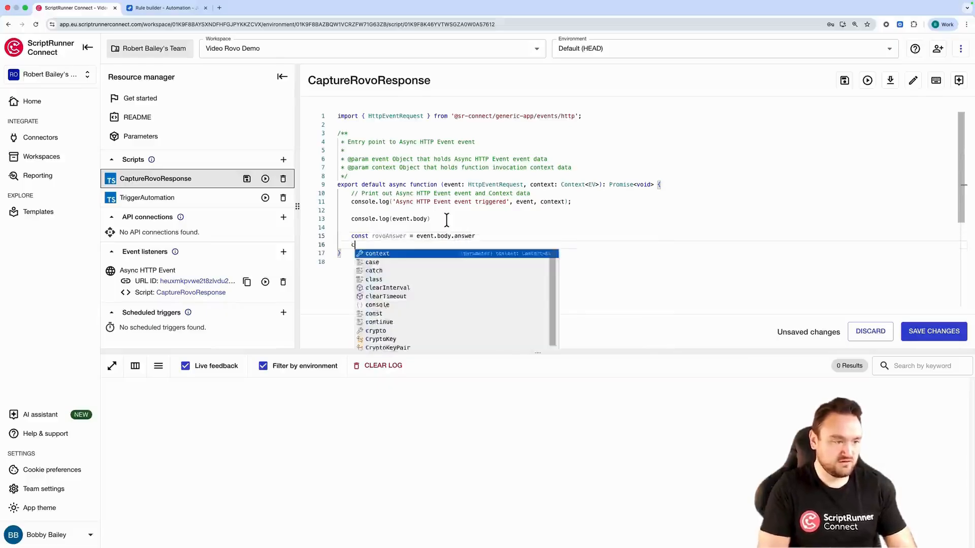
pyautogui.write('onst r')
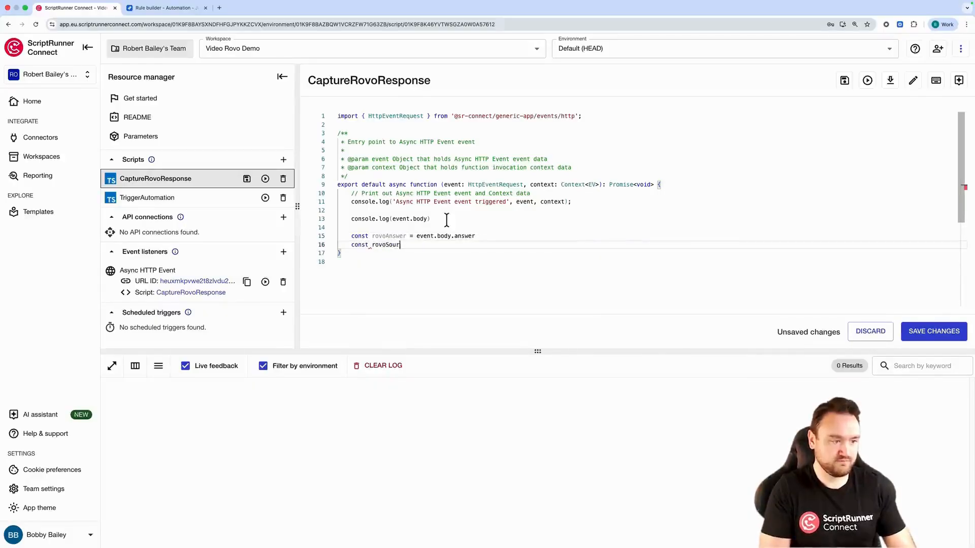
pyautogui.write('ovoSrouce = even')
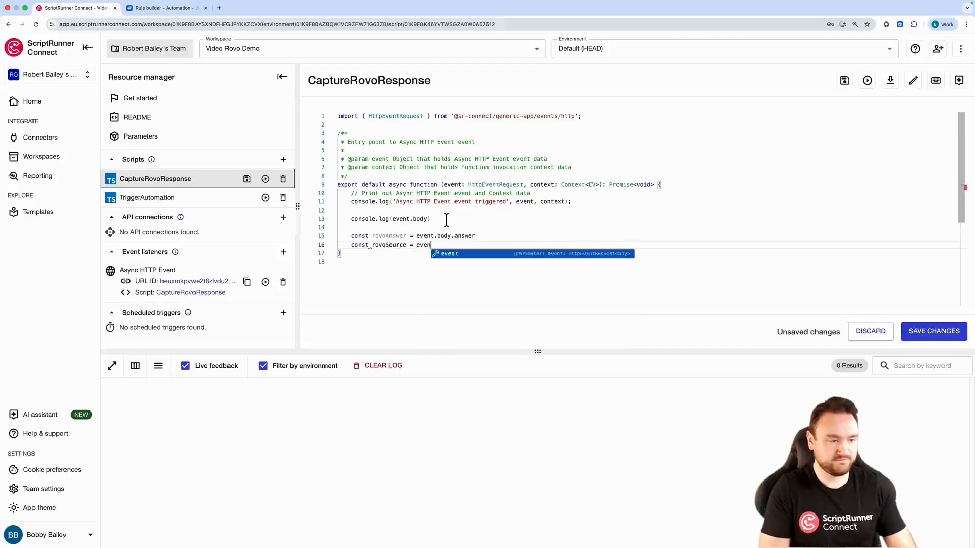
pyautogui.write('t.b')
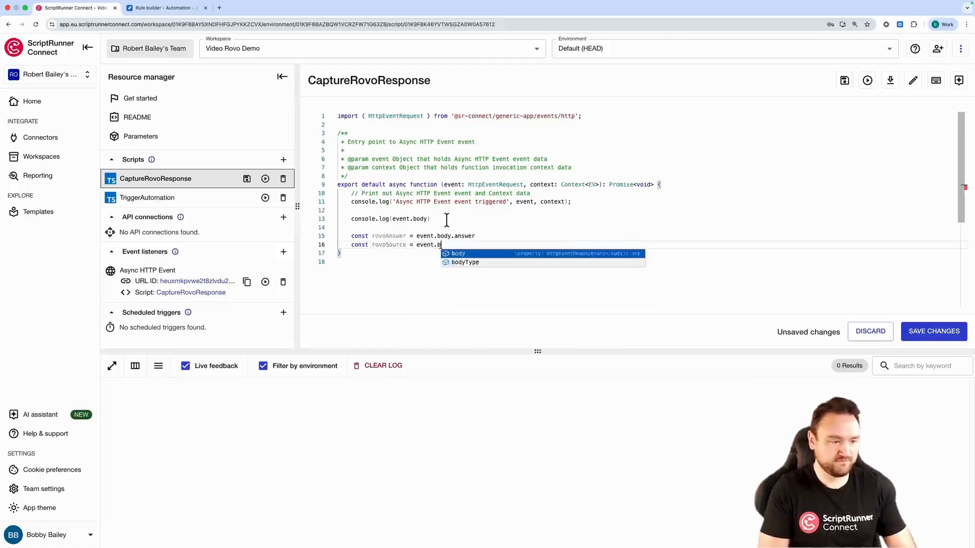
pyautogui.write('ody.source')
pyautogui.press('Return')
pyautogui.press('Return')
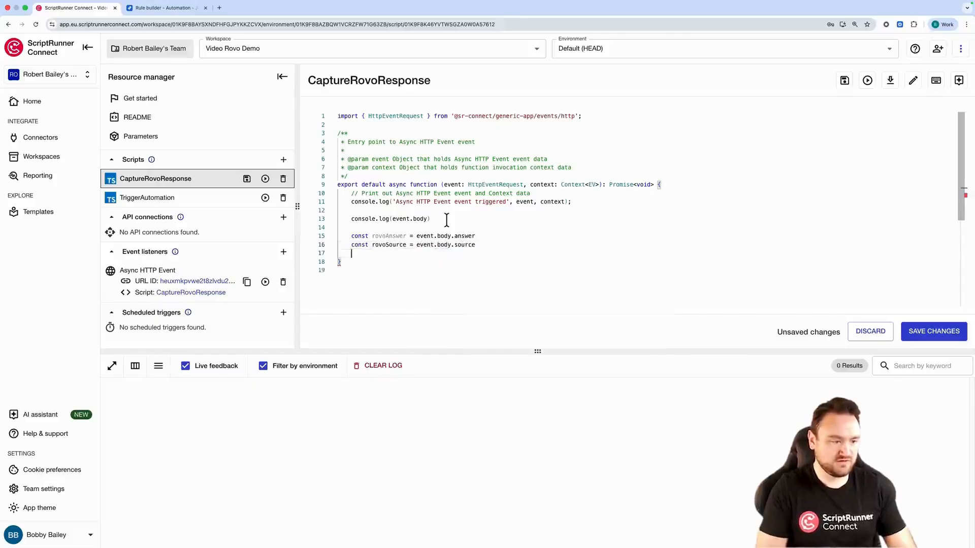
# Add log lines printing `Answer given : ${rovoAnswer}` and `Source used: ${rovoSource}`
pyautogui.write('console.log(`Answer given :')
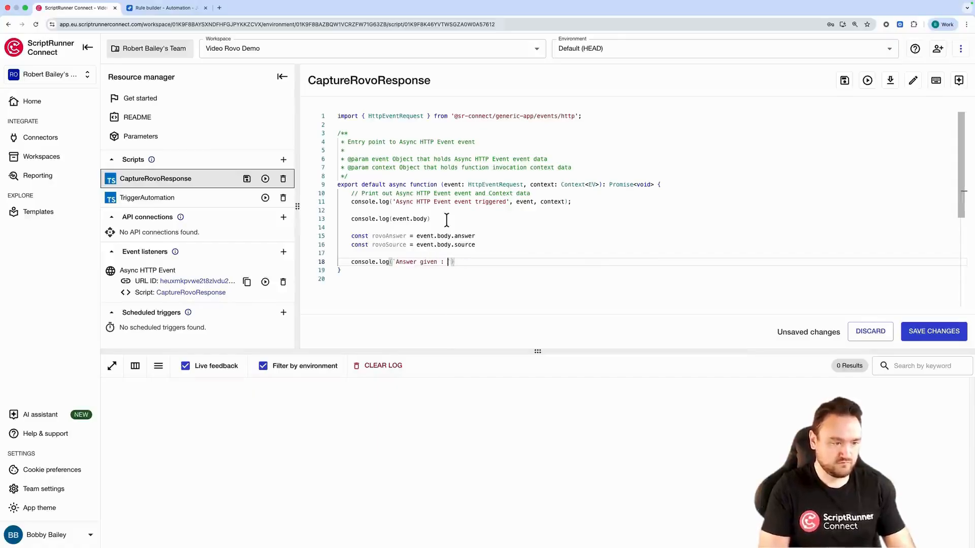
pyautogui.write('rovoAnswer}`')
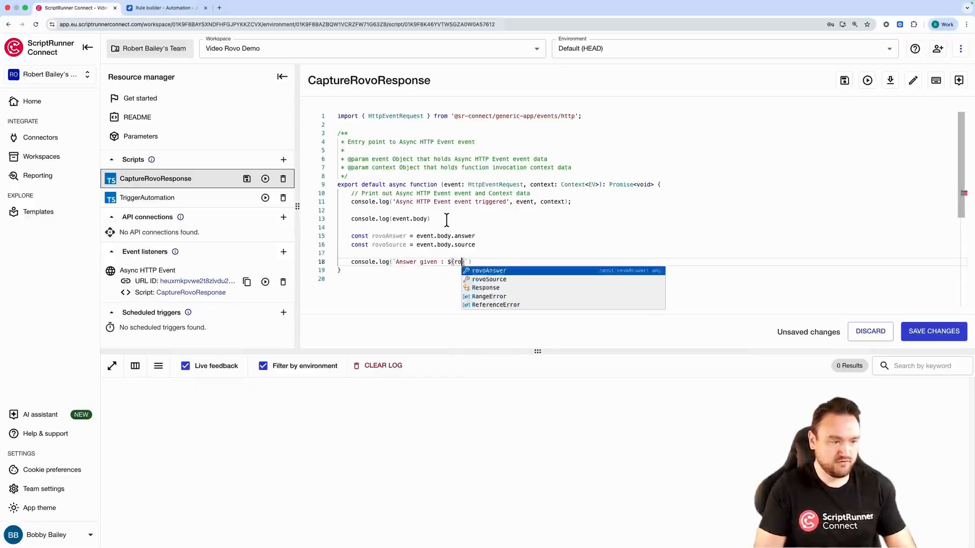
pyautogui.write(')')
pyautogui.press('Return')
pyautogui.write('conspoel')
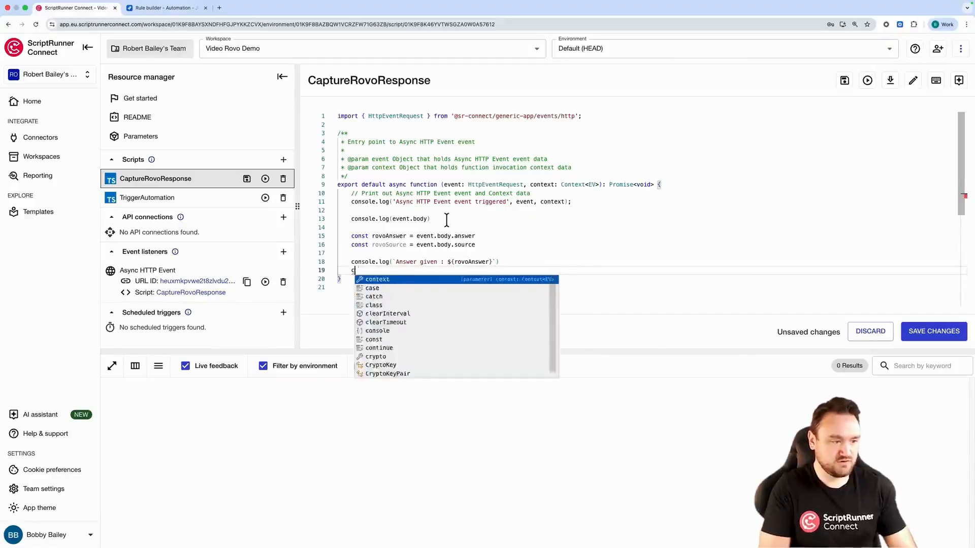
pyautogui.write('ole.log(')
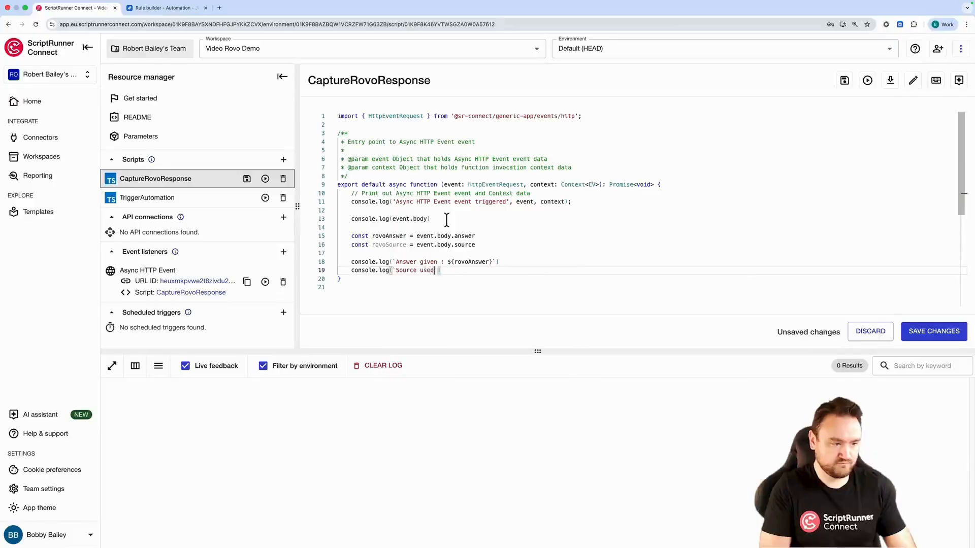
pyautogui.write('`Source used: ${')
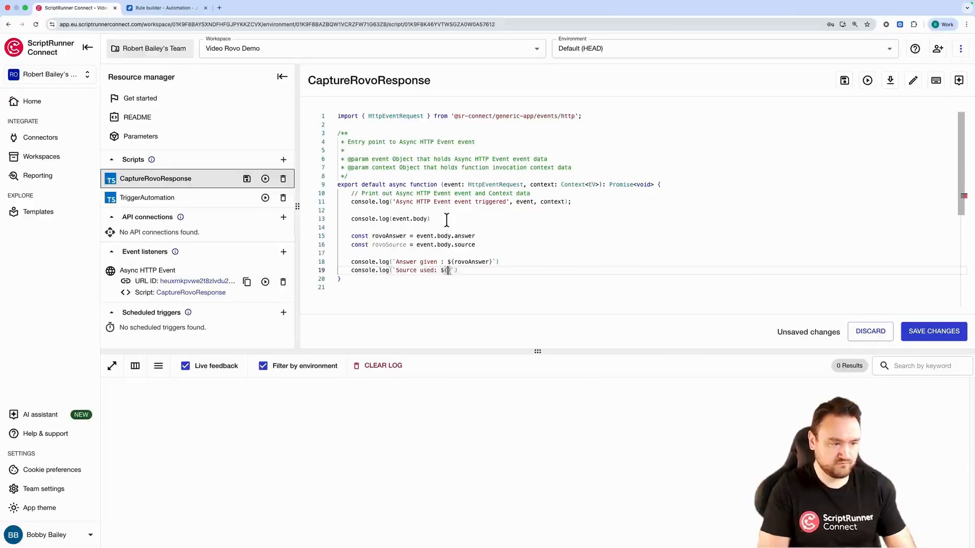
pyautogui.write('ro')
pyautogui.press('Down')
pyautogui.press('Return')
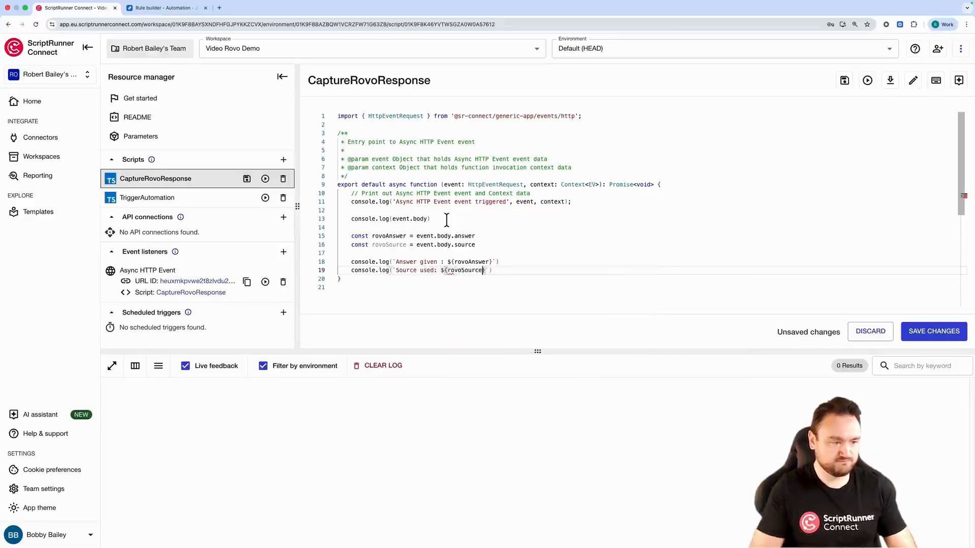
# Delete the console.log(event.body) line from the CaptureRovoResponse script
pyautogui.moveTo(435, 222); pyautogui.dragTo(329, 221)
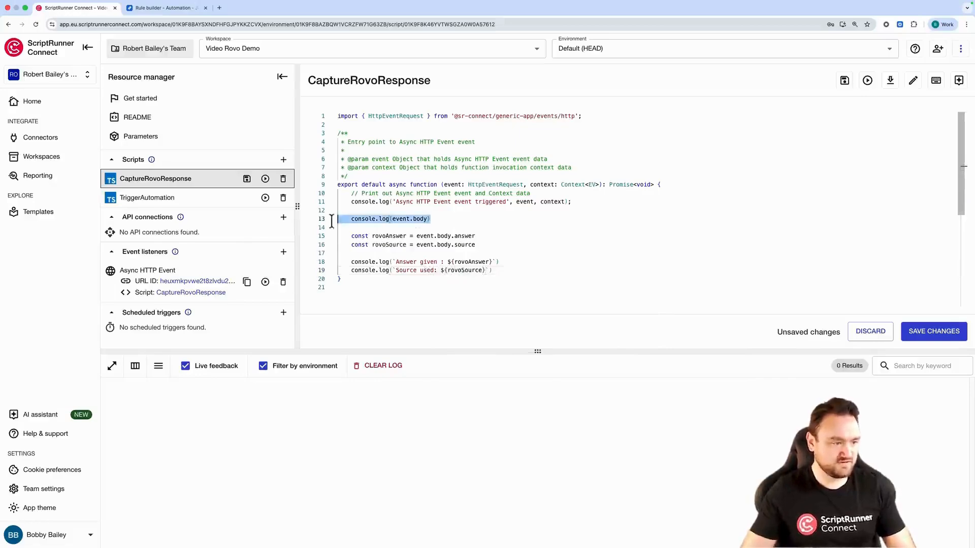
pyautogui.press('BackSpace')
pyautogui.press('BackSpace')
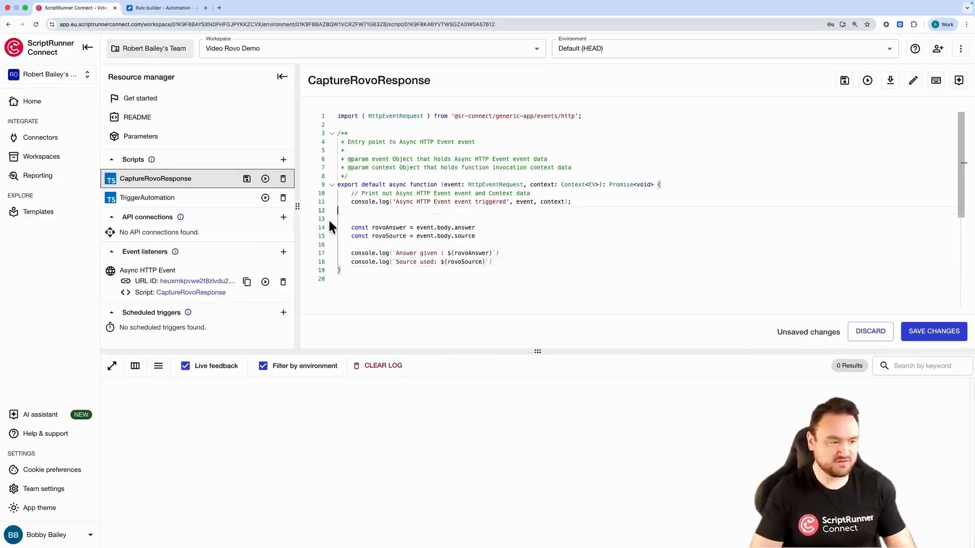
# Comment out the Async HTTP Event triggered console.log line and save the script changes
pyautogui.click(352, 202)
pyautogui.write('//')
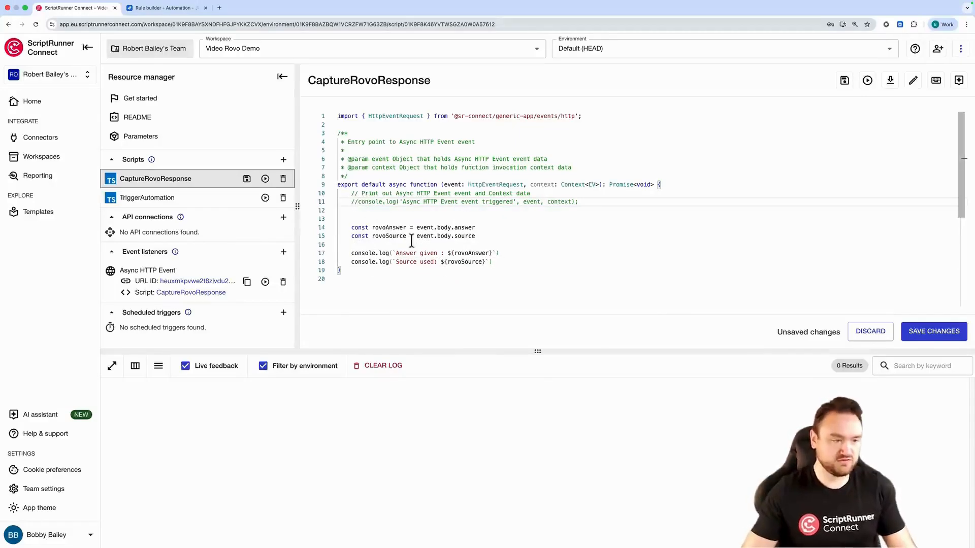
pyautogui.click(930, 331)
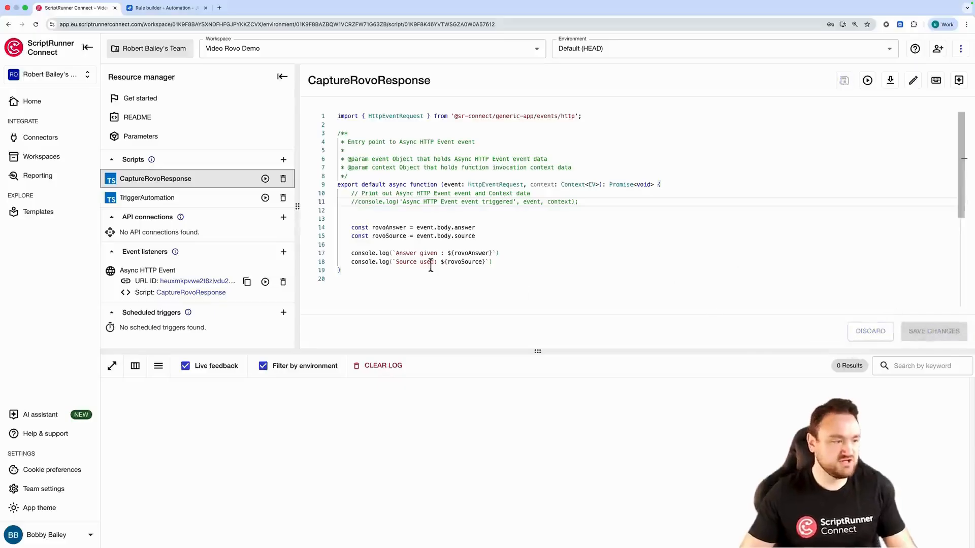
# Run the TriggerAutomation script and refresh the Rovo SRC Demo rule's audit log in Jira
pyautogui.click(265, 198)
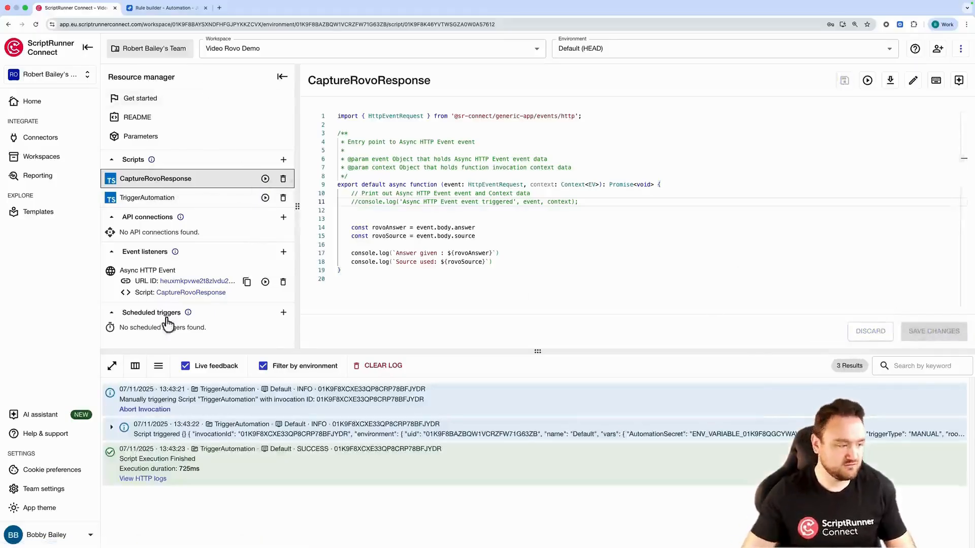
pyautogui.click(173, 8)
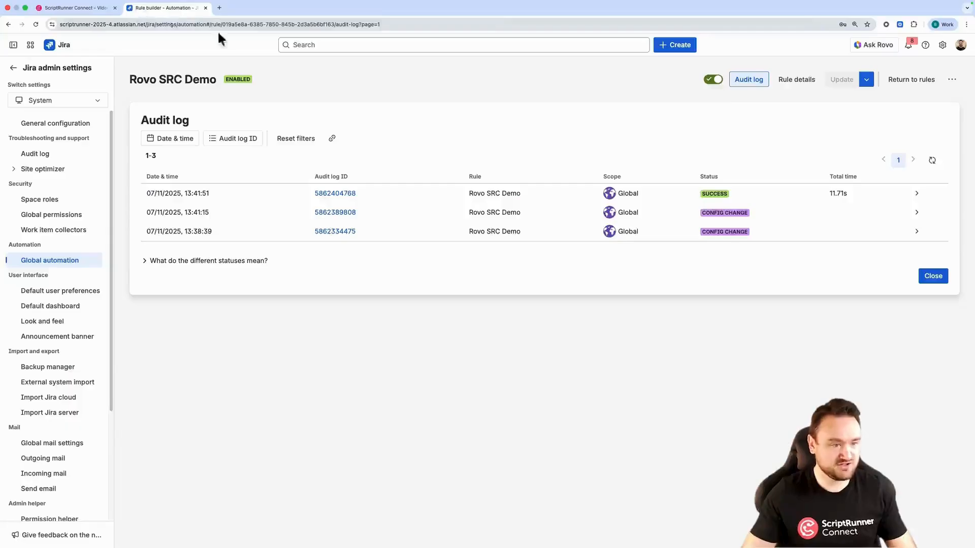
pyautogui.click(933, 161)
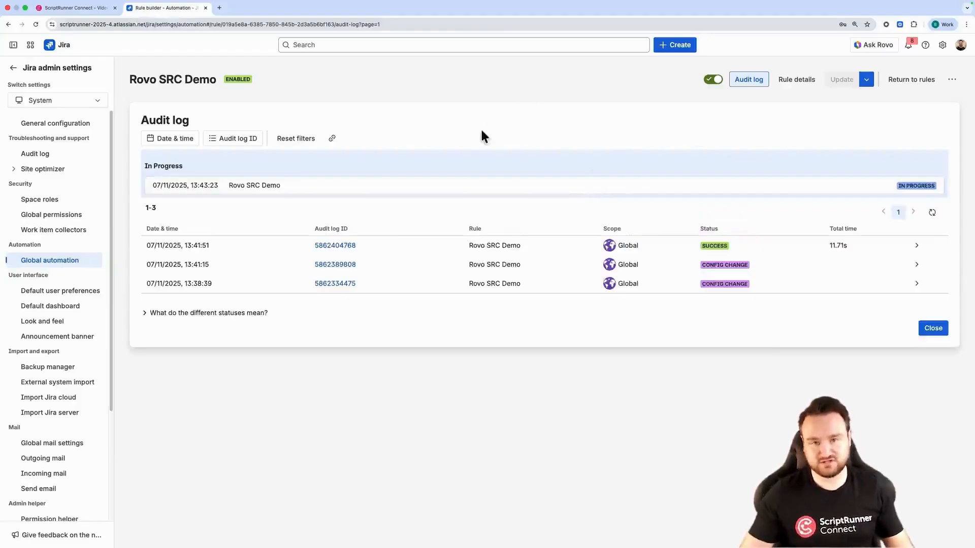
pyautogui.click(932, 212)
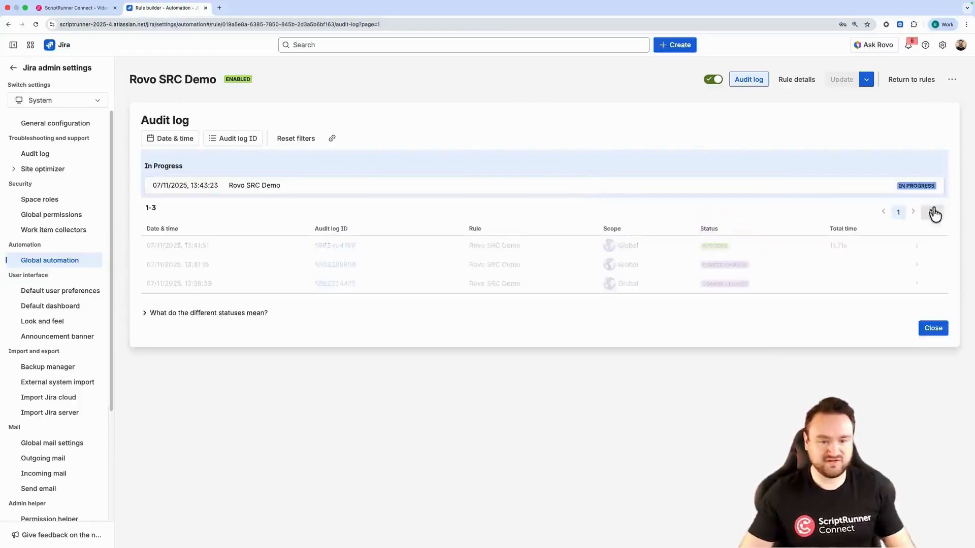
# Expand and examine the logged Answer given and Source used entries in the console
pyautogui.click(42, 8)
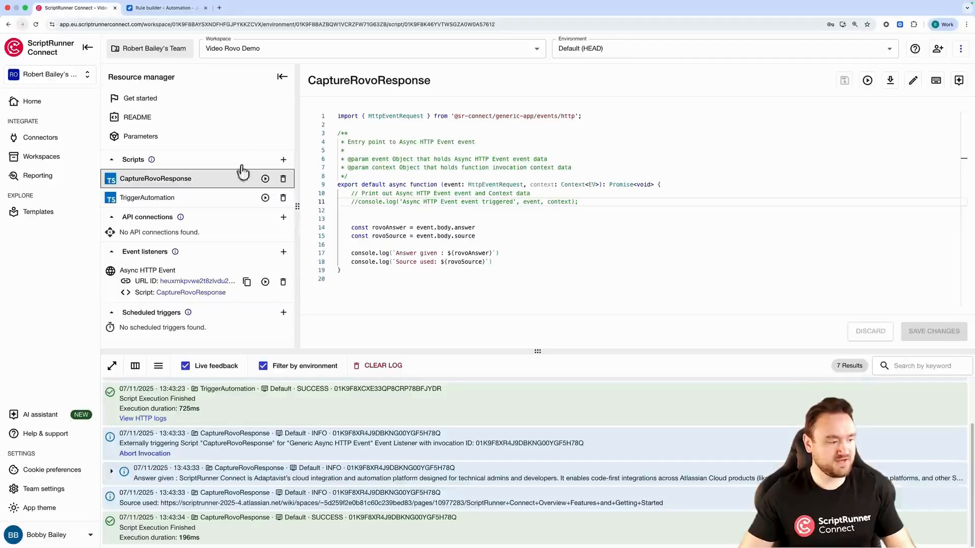
pyautogui.click(111, 472)
pyautogui.scroll(-1, 442, 490)
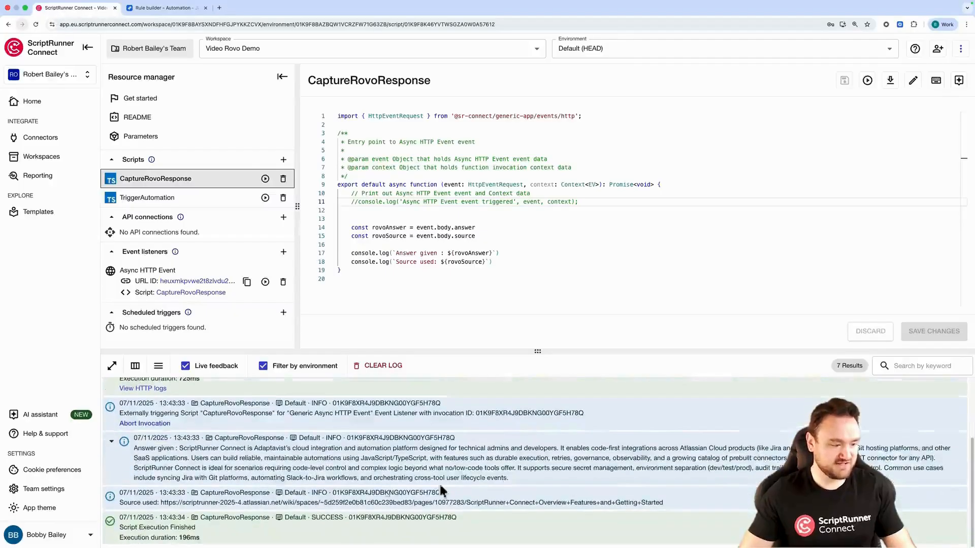
pyautogui.moveTo(508, 478); pyautogui.dragTo(360, 458)
pyautogui.moveTo(138, 503); pyautogui.dragTo(710, 508)
pyautogui.click(720, 489)
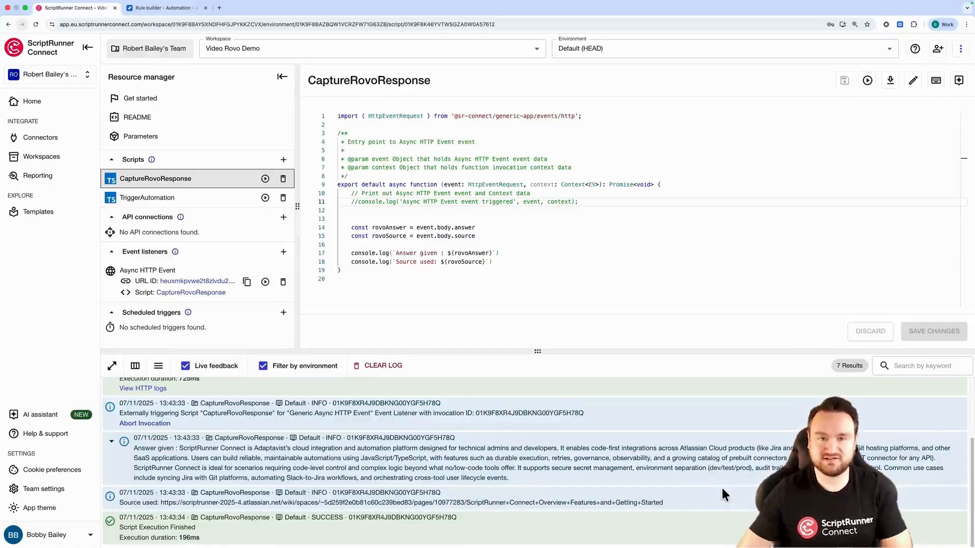
# Clear the console log
pyautogui.click(393, 366)
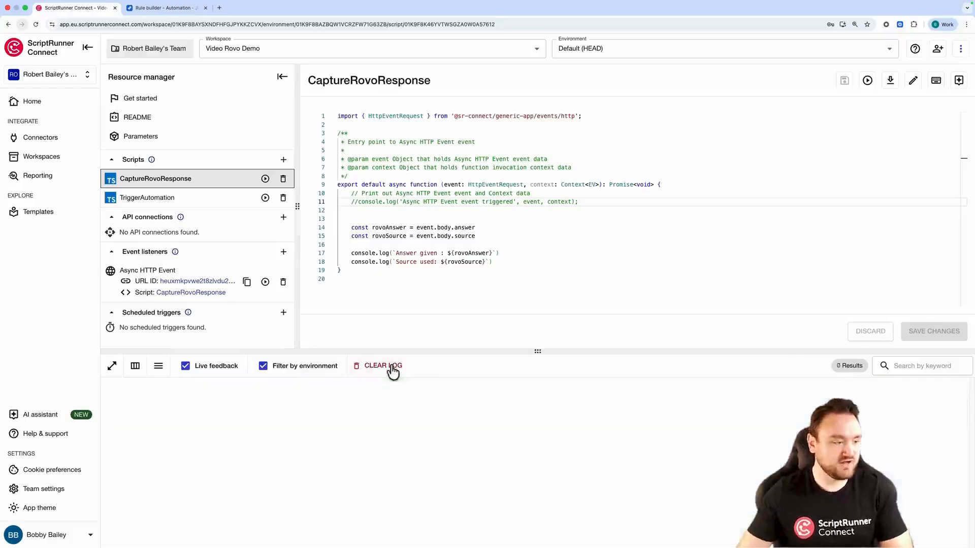
pyautogui.moveTo(537, 351); pyautogui.dragTo(537, 383)
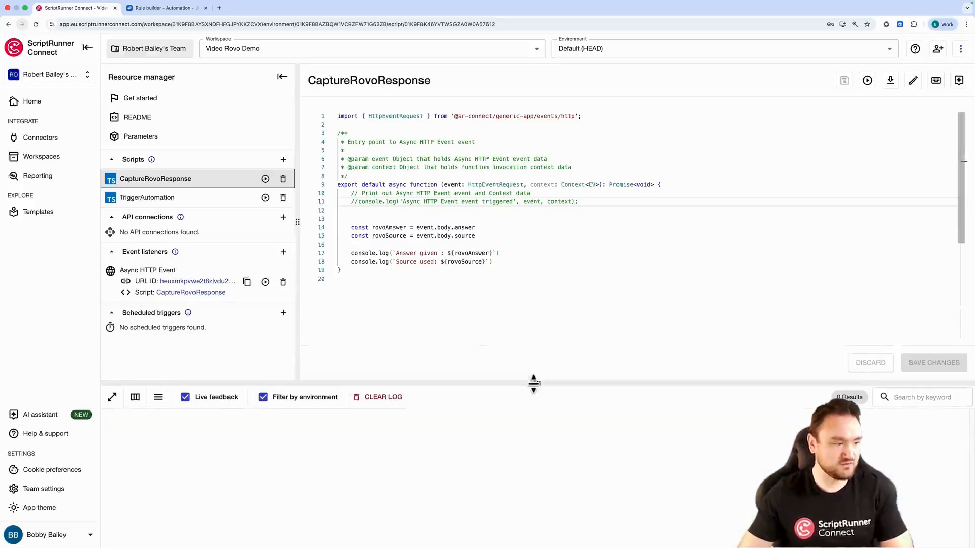
# Create a new Slack event listener using the Scriptrunner Connect Bot connector and the Slash Command event type
pyautogui.click(283, 252)
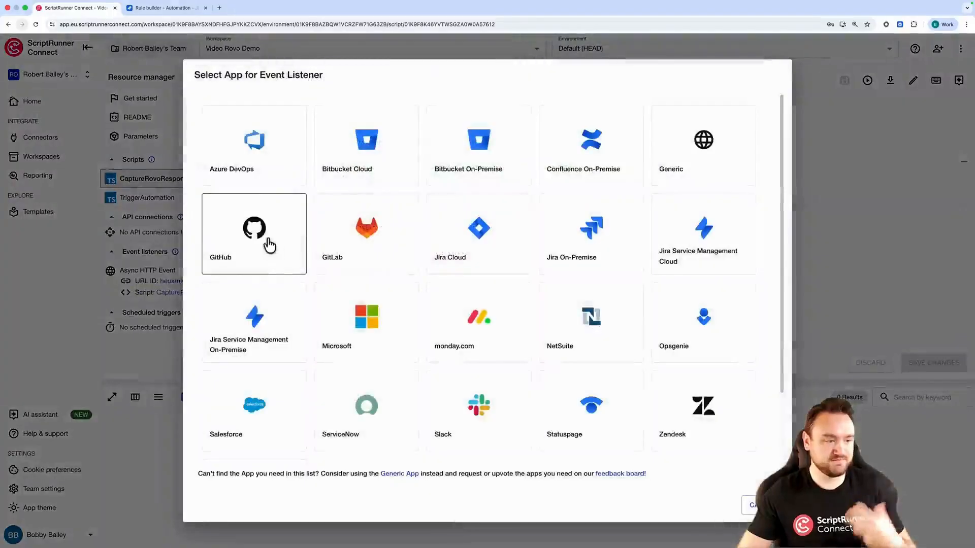
pyautogui.click(481, 420)
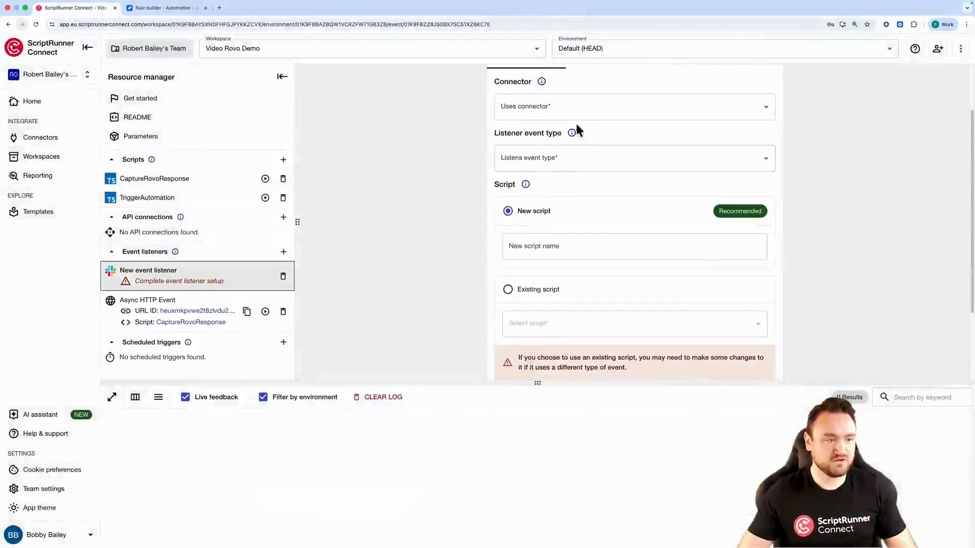
pyautogui.click(604, 106)
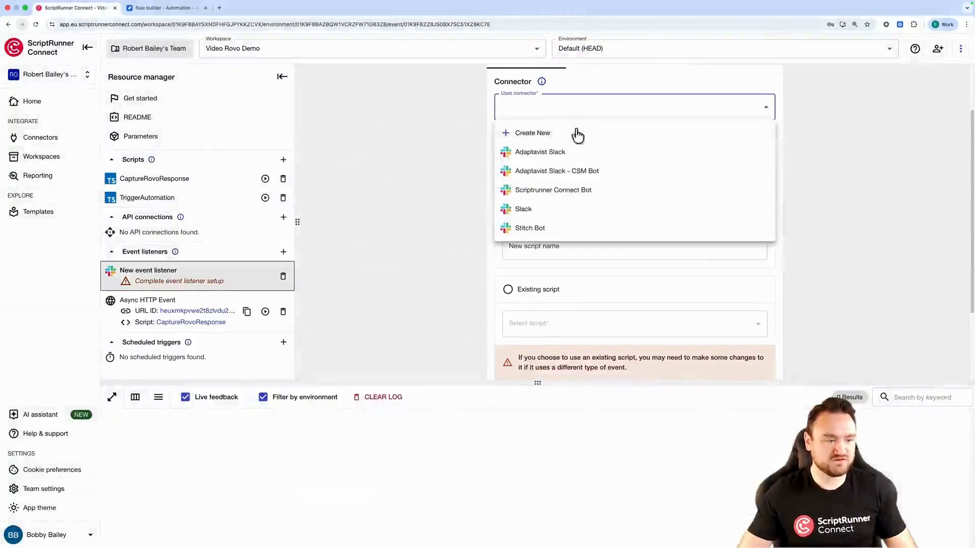
pyautogui.click(571, 193)
pyautogui.click(577, 165)
pyautogui.scroll(-5, 549, 282)
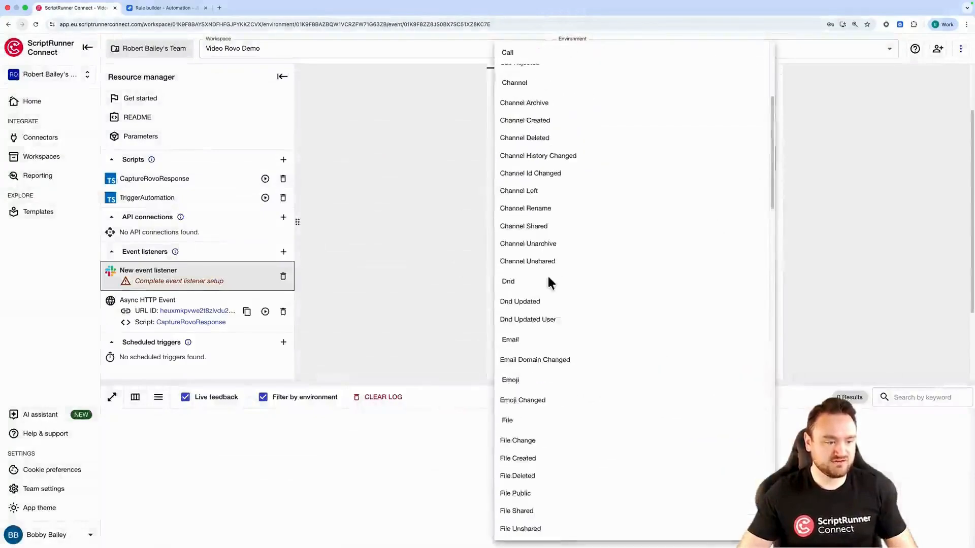
pyautogui.scroll(-20, 549, 282)
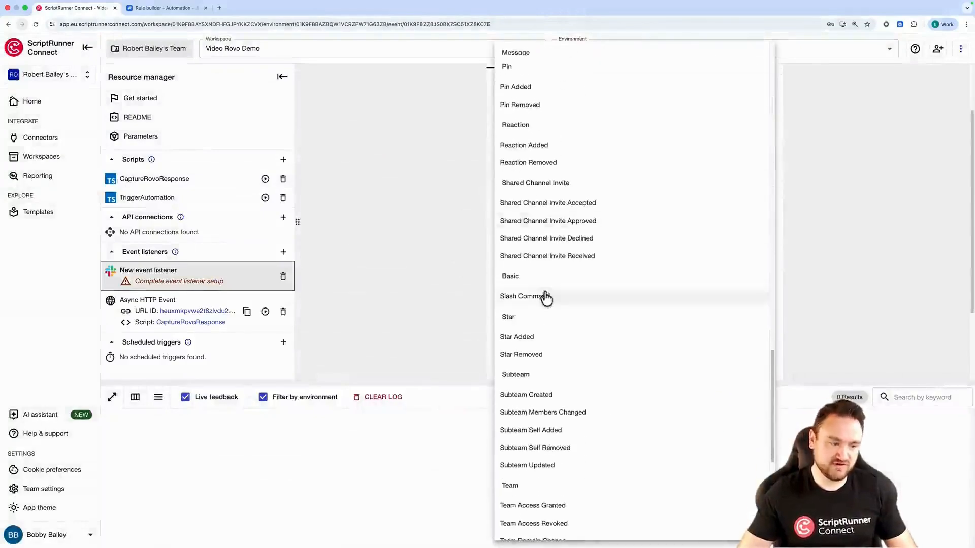
pyautogui.click(546, 298)
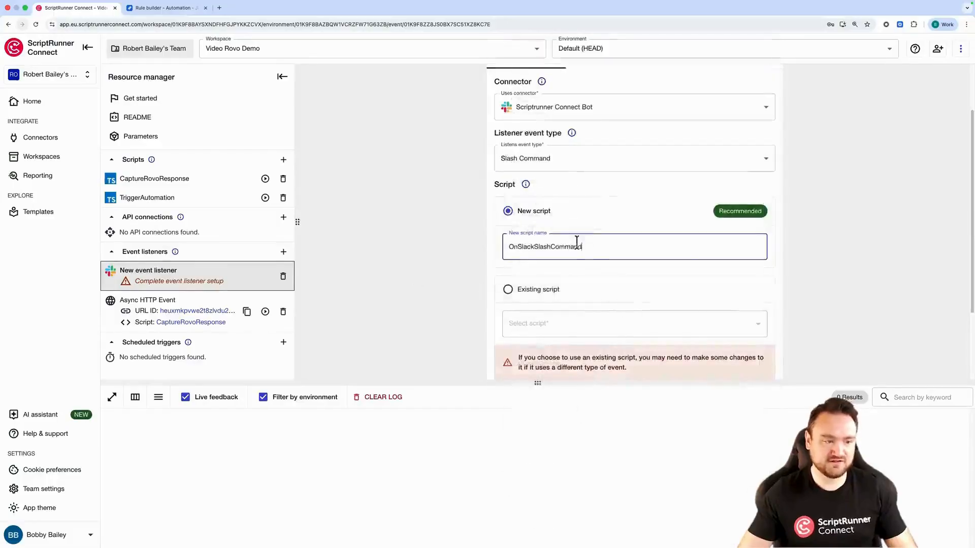
# Save the event listener with a new script named OnSlackSlashCommand
pyautogui.moveTo(588, 247); pyautogui.dragTo(512, 247)
pyautogui.scroll(-2, 670, 276)
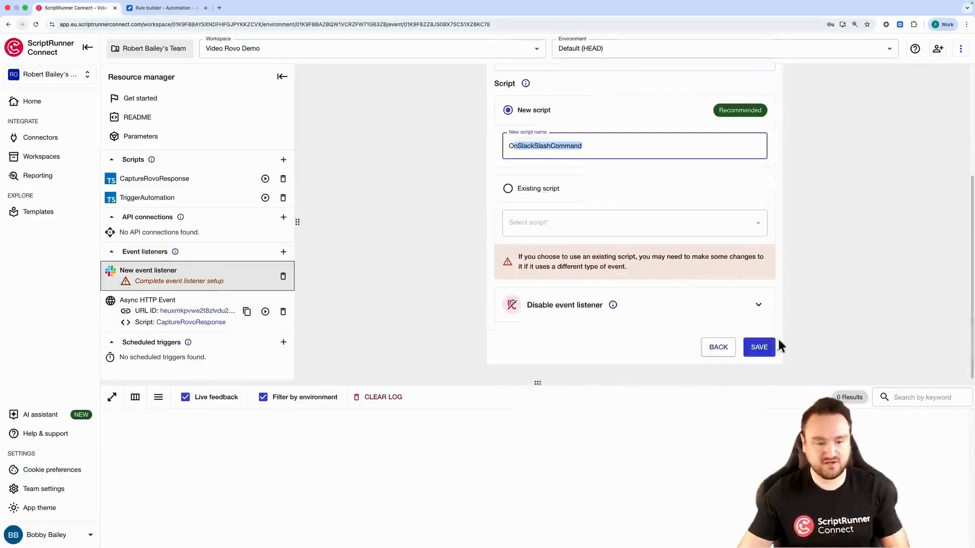
pyautogui.click(769, 350)
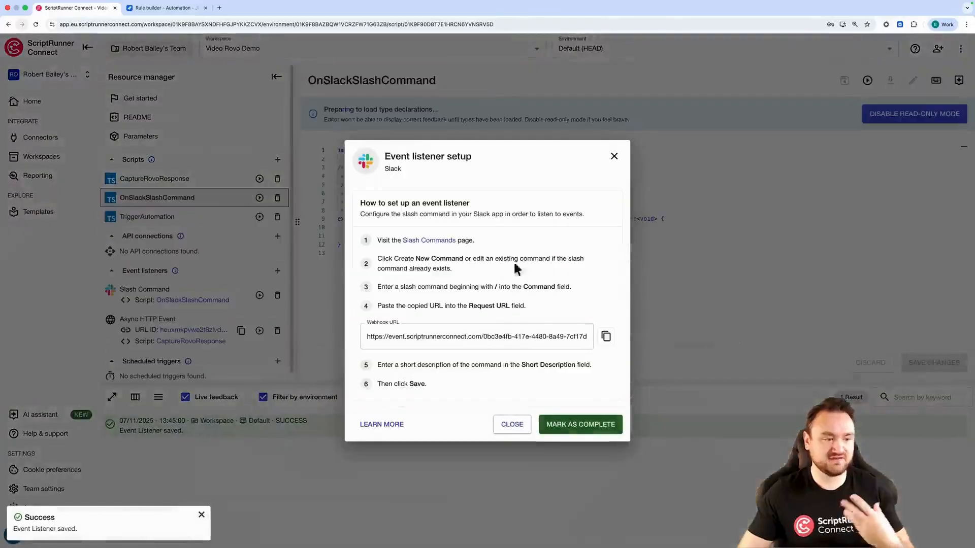
# Open Slack's Slash Commands page for the app and start creating a new command
pyautogui.click(450, 245)
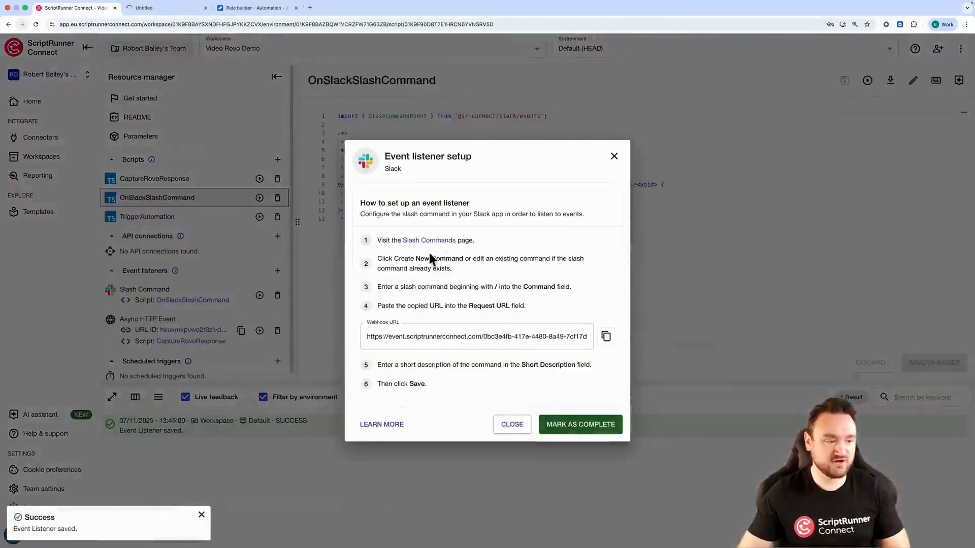
pyautogui.click(175, 8)
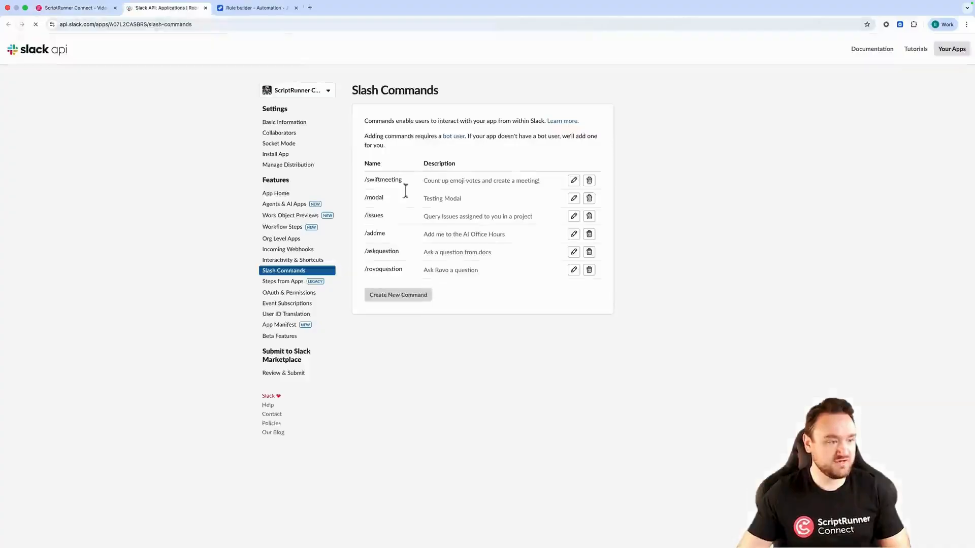
pyautogui.click(394, 304)
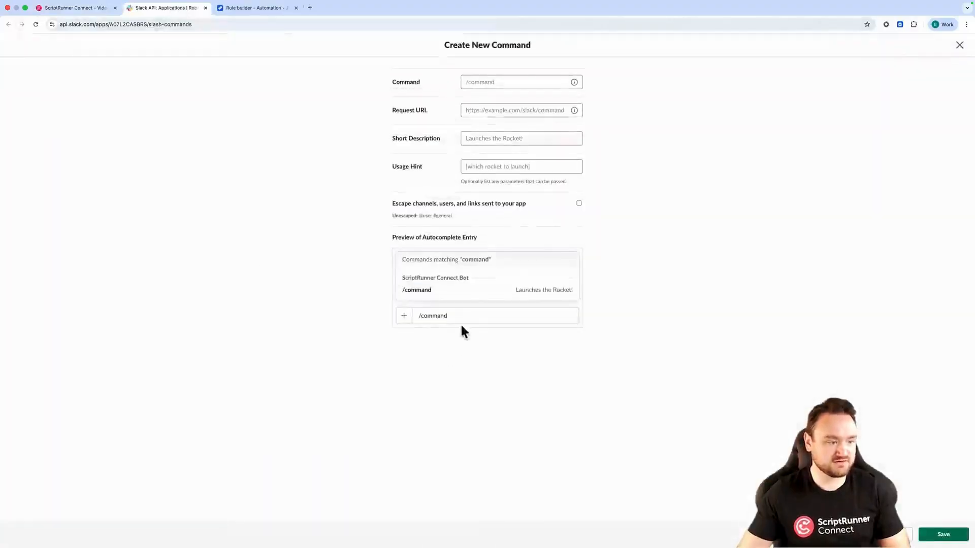
# Set the new slash command's name to /askrovoanything
pyautogui.click(488, 82)
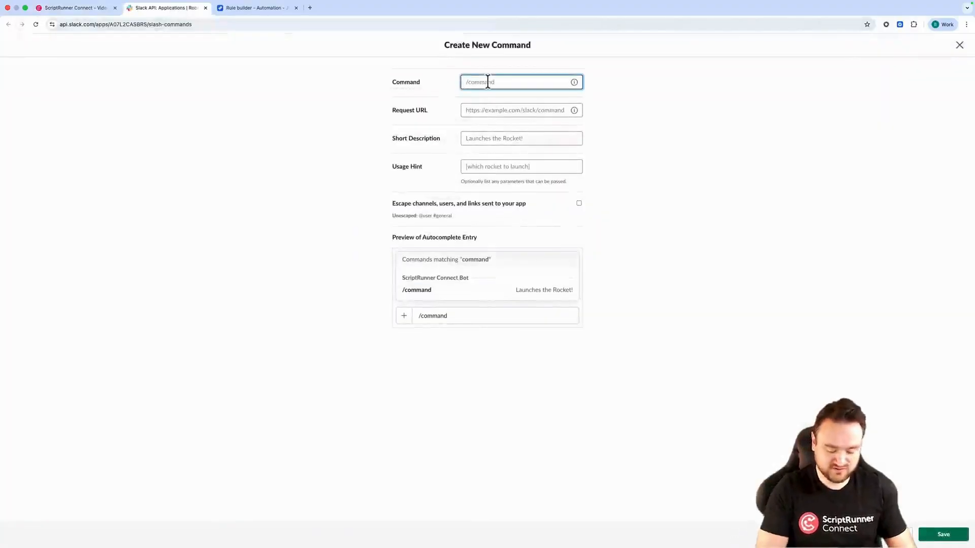
pyautogui.write('revov')
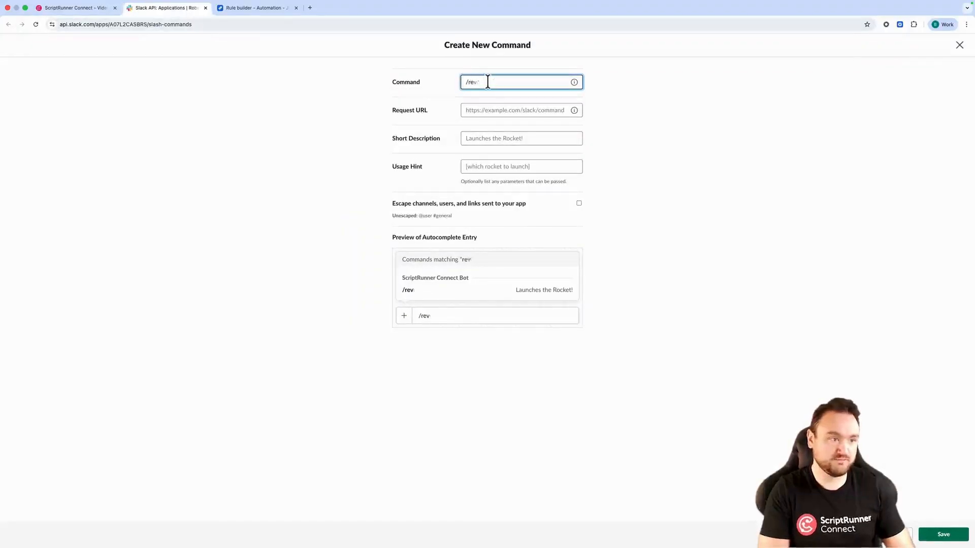
pyautogui.press('BackSpace')
pyautogui.press('BackSpace')
pyautogui.write('ovo')
pyautogui.press('BackSpace')
pyautogui.write('ask')
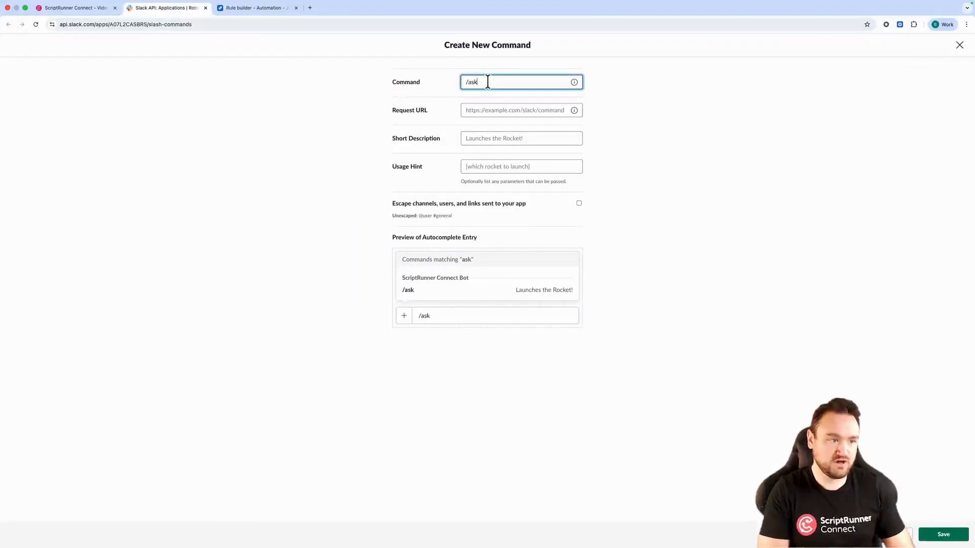
pyautogui.write('rovoany')
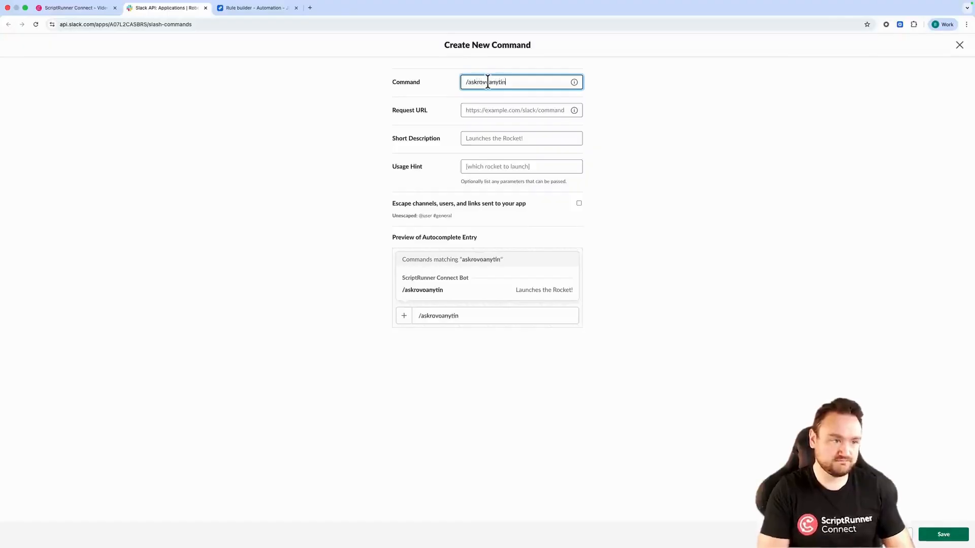
pyautogui.write('thi')
pyautogui.press('BackSpace')
pyautogui.write('hign')
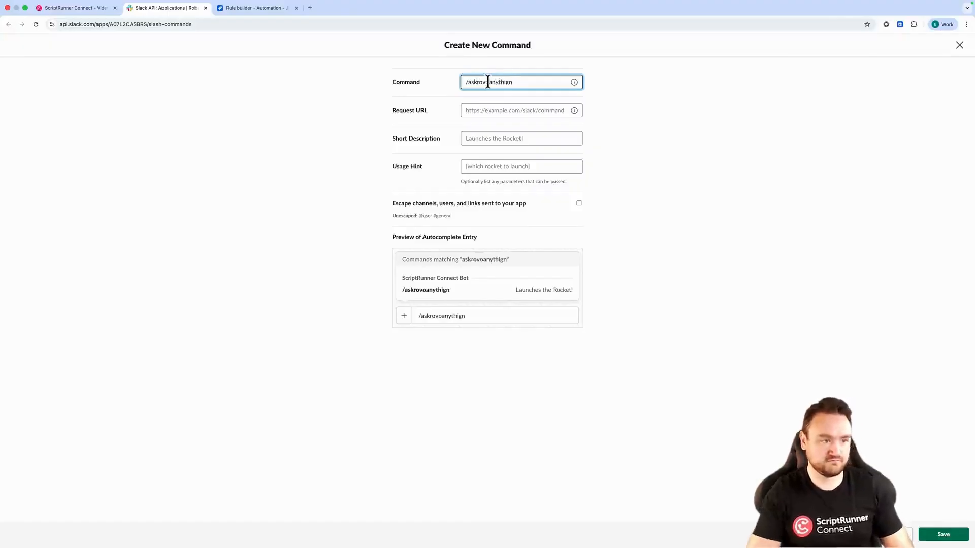
pyautogui.write('ng')
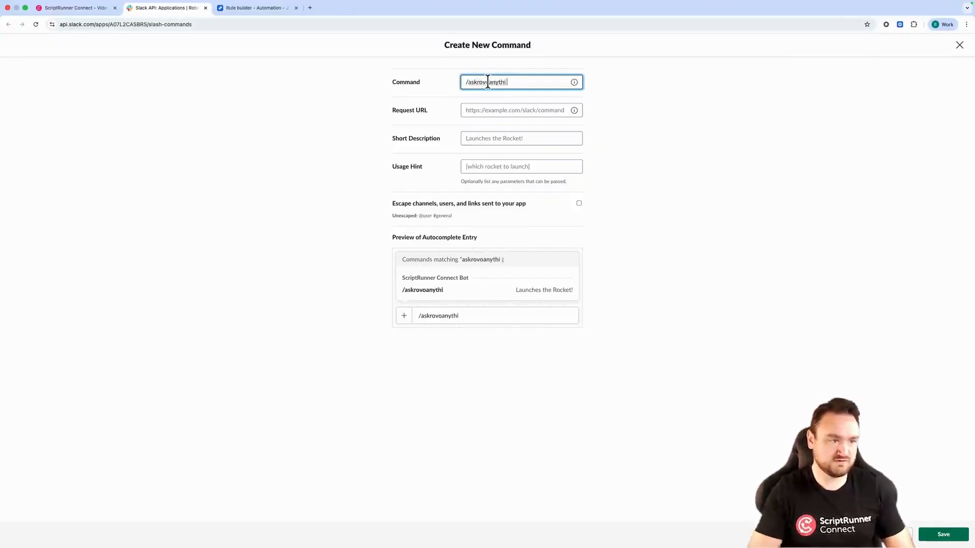
# Copy the listener's webhook URL and paste it as the slash command's Request URL
pyautogui.click(71, 8)
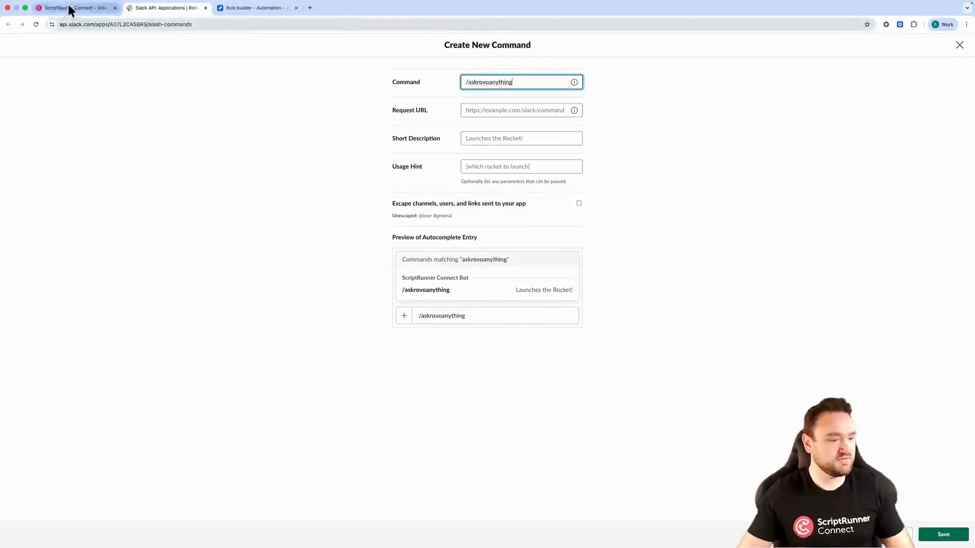
pyautogui.click(607, 337)
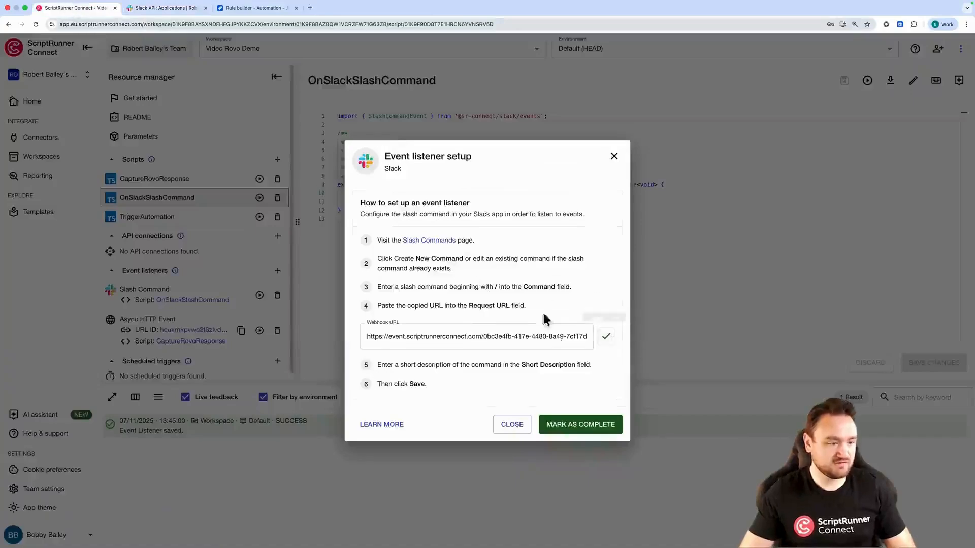
pyautogui.click(168, 8)
pyautogui.click(504, 109)
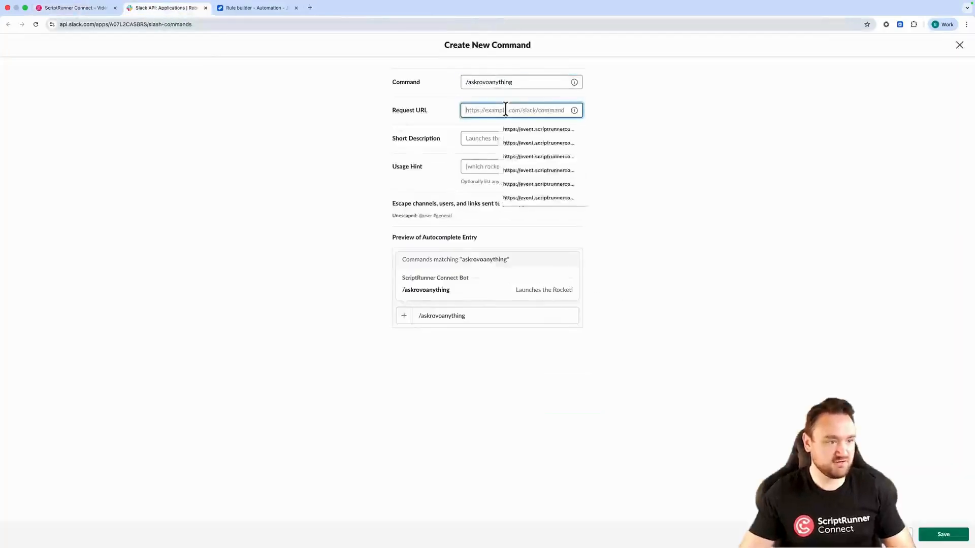
pyautogui.press('super+v')
# Set the slash command's short description to 'You can ask Rovo anything!' and save the new command
pyautogui.click(502, 137)
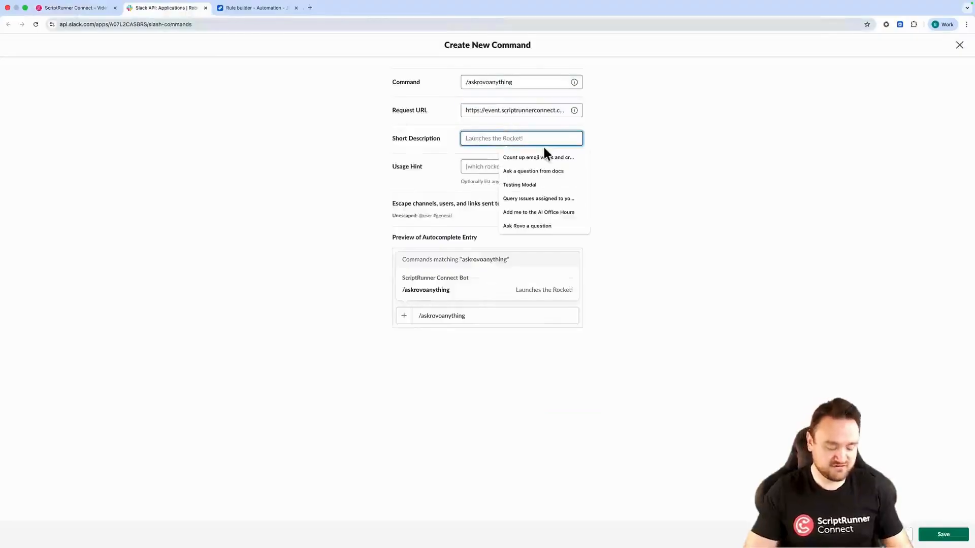
pyautogui.write('You can')
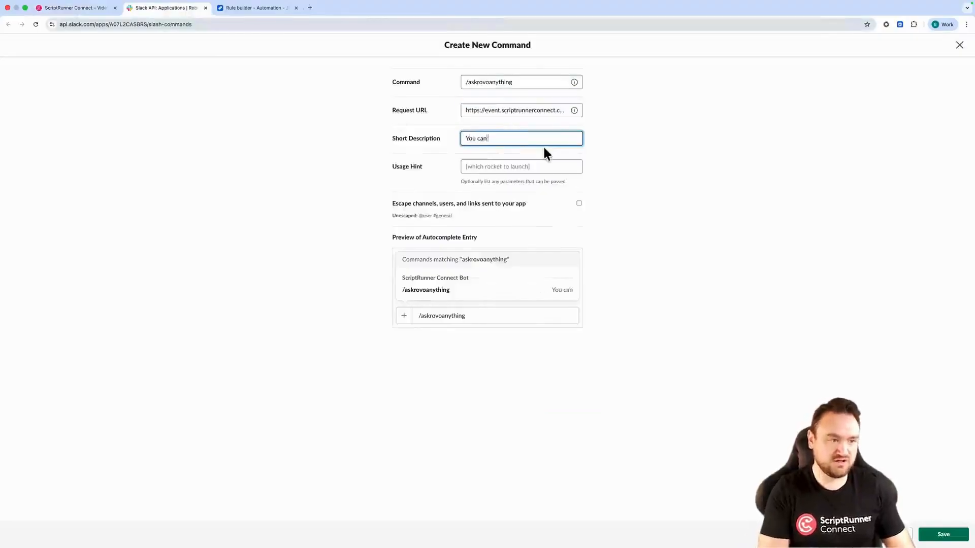
pyautogui.write(' ask Rovo anything!')
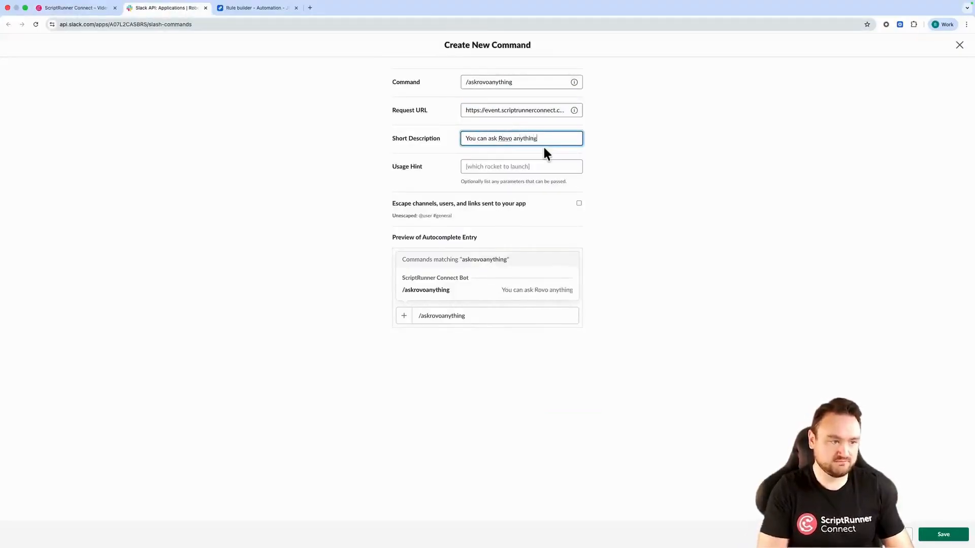
pyautogui.click(937, 539)
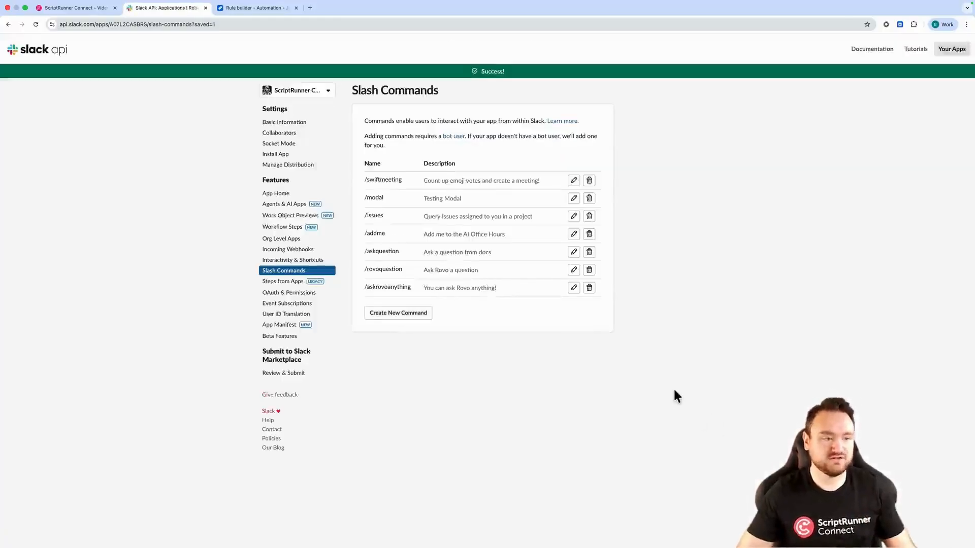
# Switch to Slack and run /askrovoanything with the text 'Hello World!' in the #general channel
pyautogui.press('super+Tab')
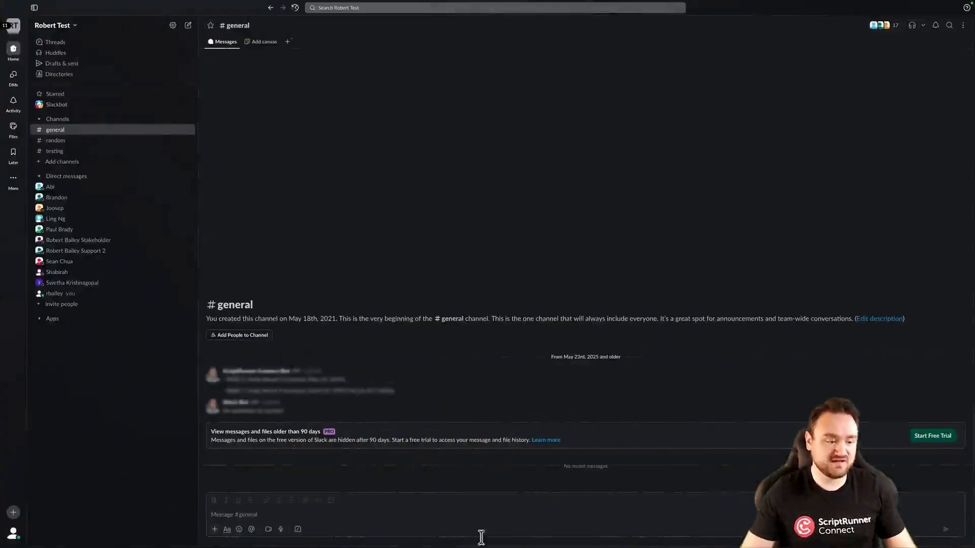
pyautogui.click(461, 513)
pyautogui.write('/ask')
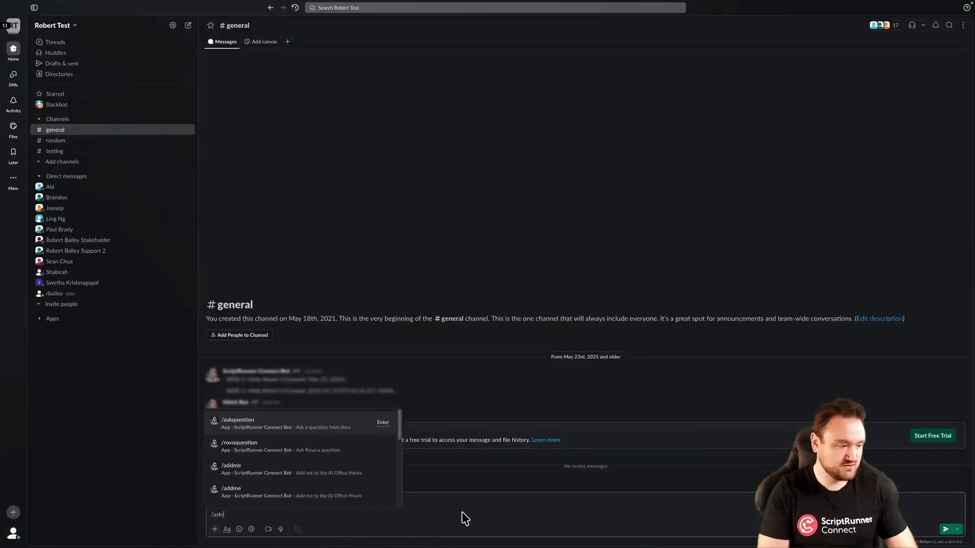
pyautogui.write('rovo')
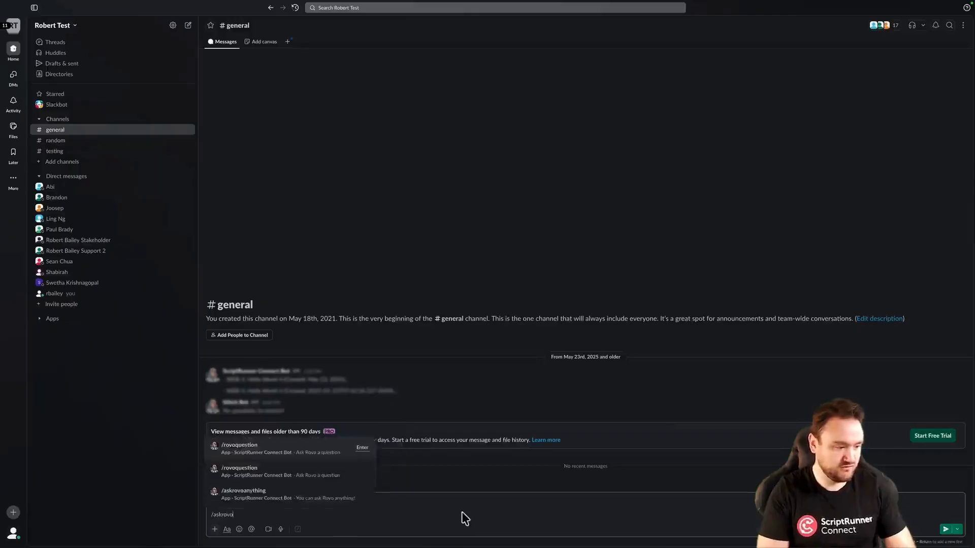
pyautogui.write('an')
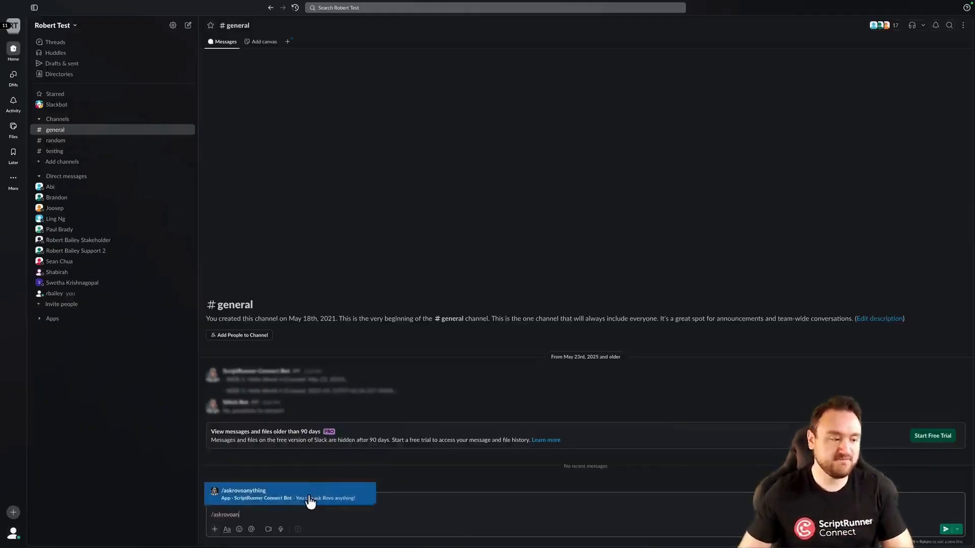
pyautogui.click(310, 502)
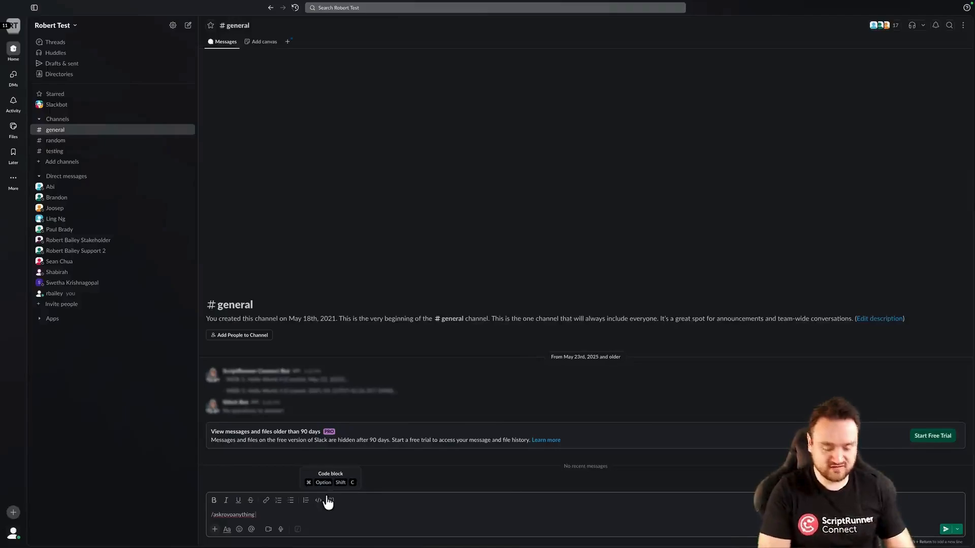
pyautogui.write('Hello World!')
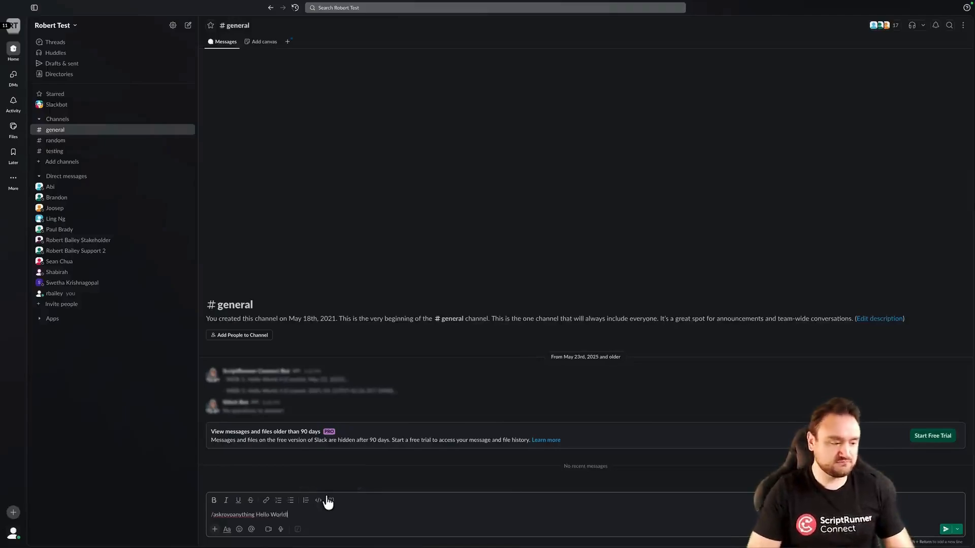
pyautogui.press('Return')
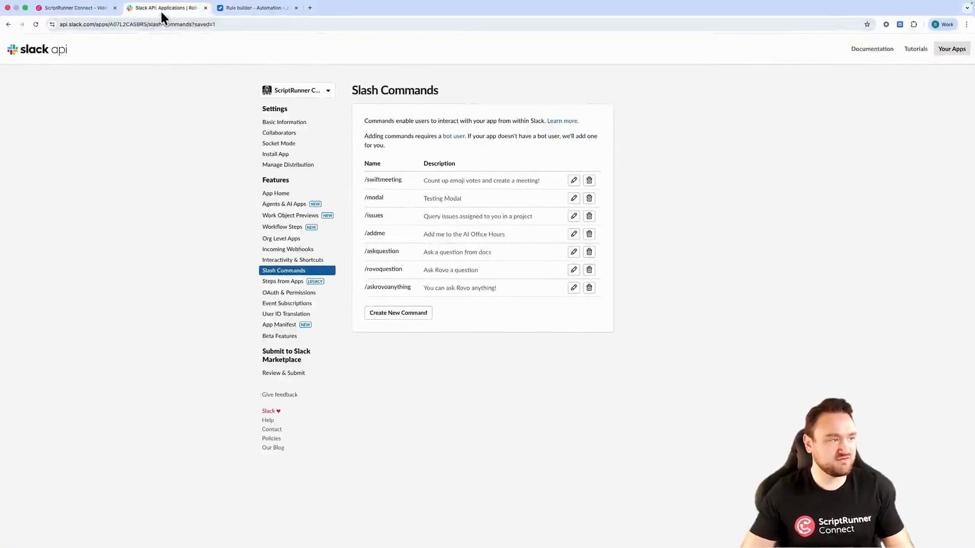
# Expand the logged slash command event in ScriptRunner Connect to inspect its payload text, then clear the log
pyautogui.click(205, 8)
pyautogui.click(565, 428)
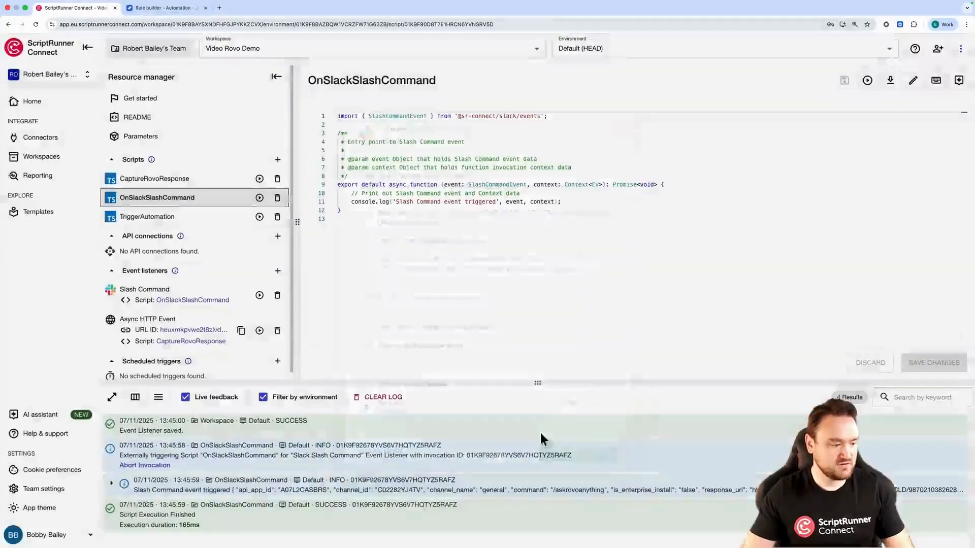
pyautogui.click(111, 483)
pyautogui.scroll(-5, 212, 445)
pyautogui.scroll(6, 213, 452)
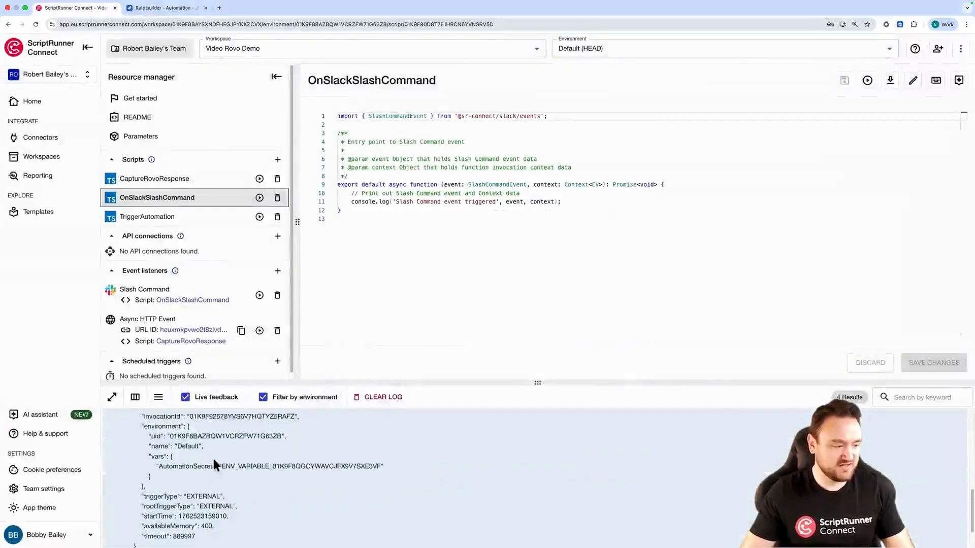
pyautogui.scroll(2, 213, 452)
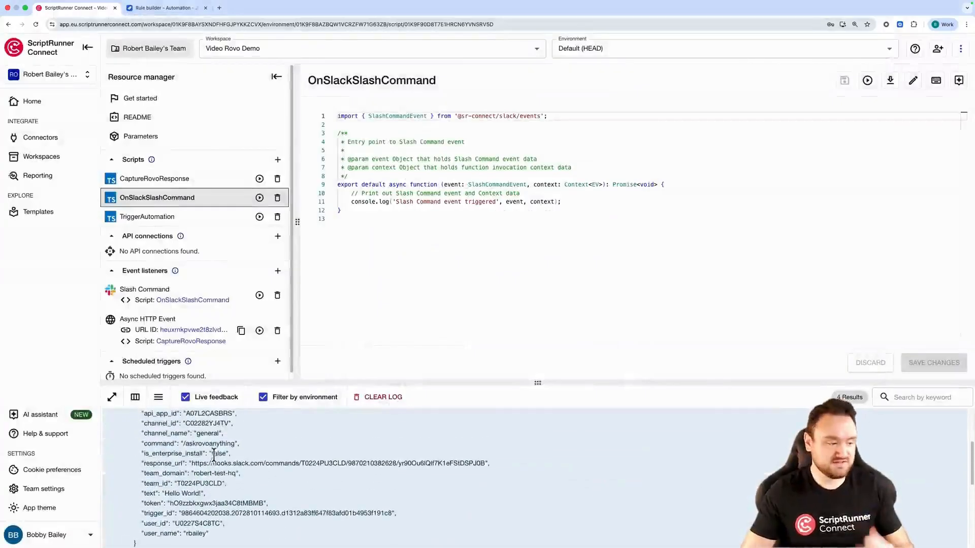
pyautogui.moveTo(166, 494); pyautogui.dragTo(192, 495)
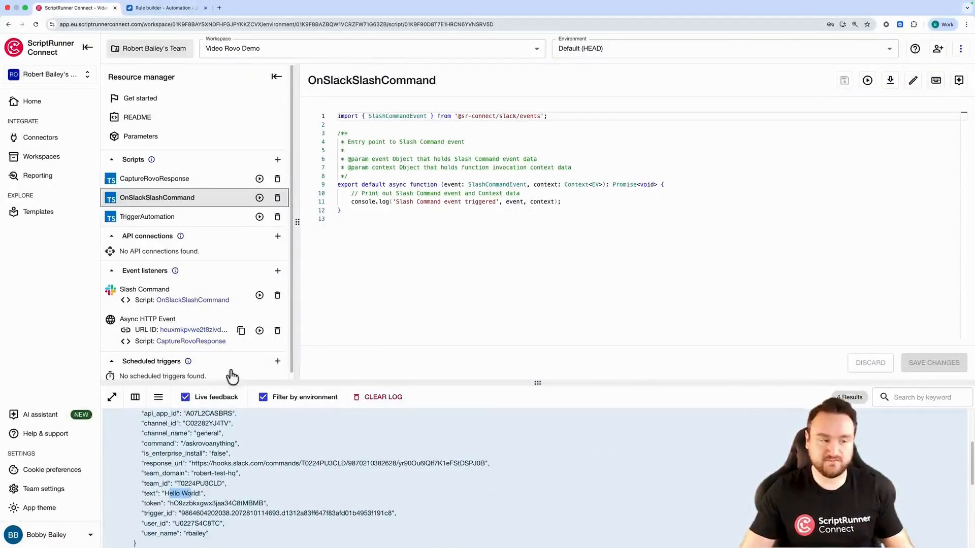
pyautogui.click(383, 398)
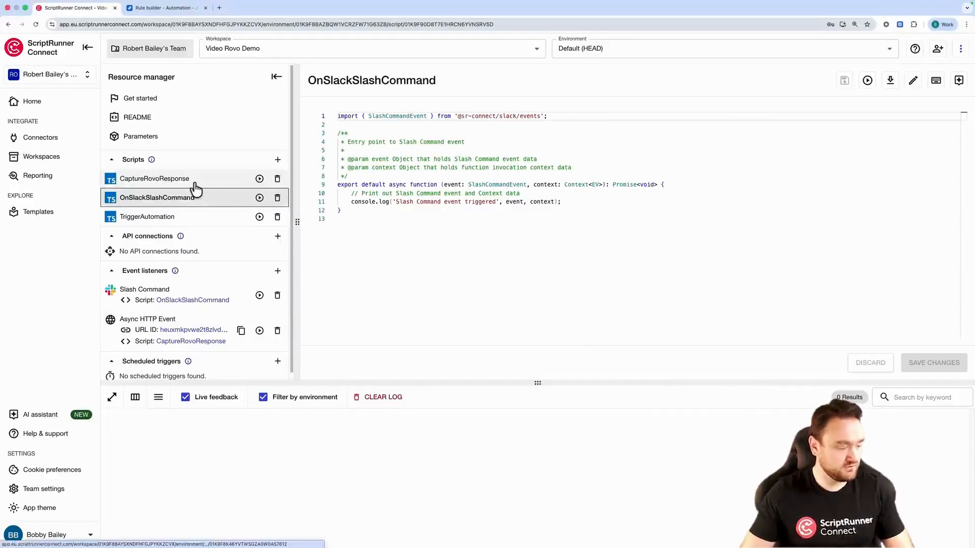
# Copy the fetch call from the TriggerAutomation script and paste it below the console.log line in OnSlackSlashCommand
pyautogui.click(152, 217)
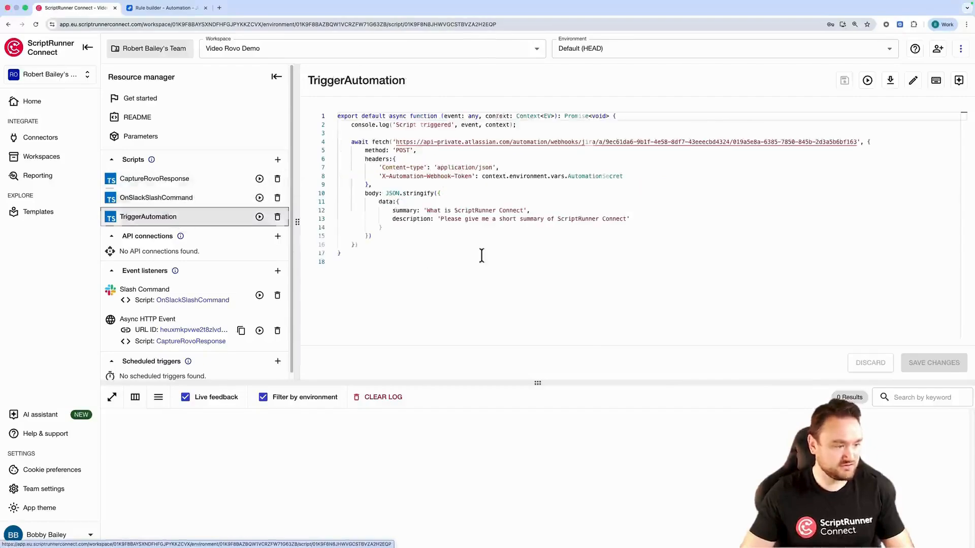
pyautogui.click(363, 245)
pyautogui.moveTo(368, 246); pyautogui.dragTo(261, 143)
pyautogui.press('super+c')
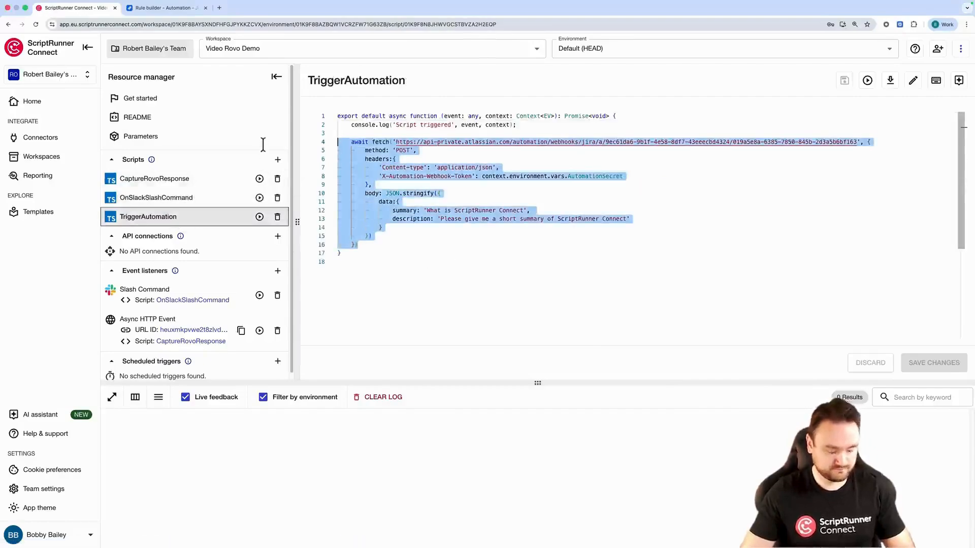
pyautogui.click(196, 202)
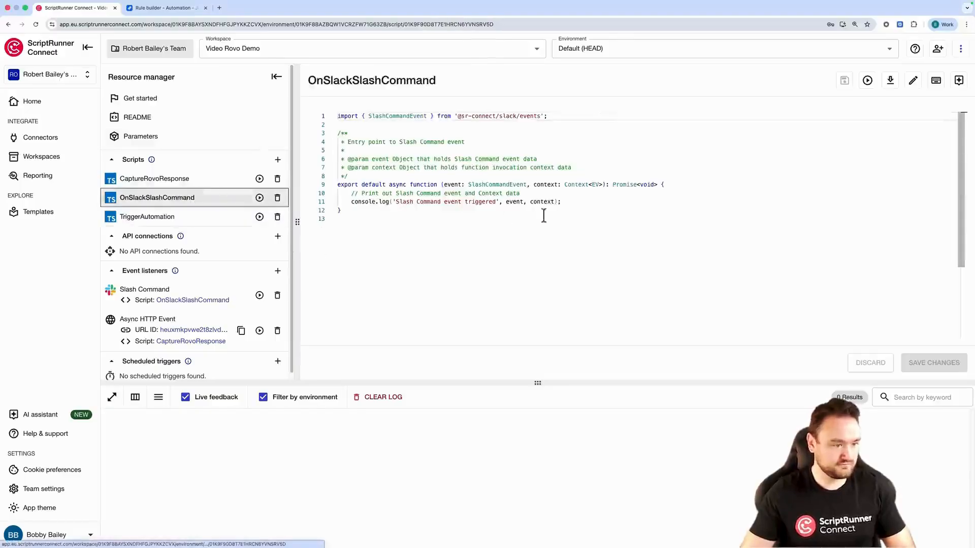
pyautogui.click(564, 202)
pyautogui.press('Return')
pyautogui.press('Return')
pyautogui.press('super+v')
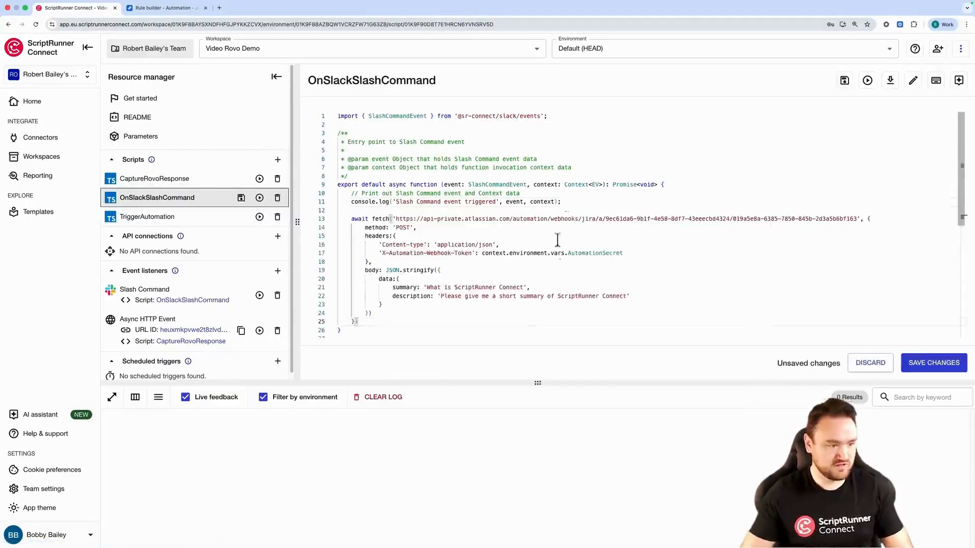
# Replace the pasted request's description value with event.text
pyautogui.scroll(-2, 563, 249)
pyautogui.moveTo(630, 258); pyautogui.dragTo(437, 258)
pyautogui.press('BackSpace')
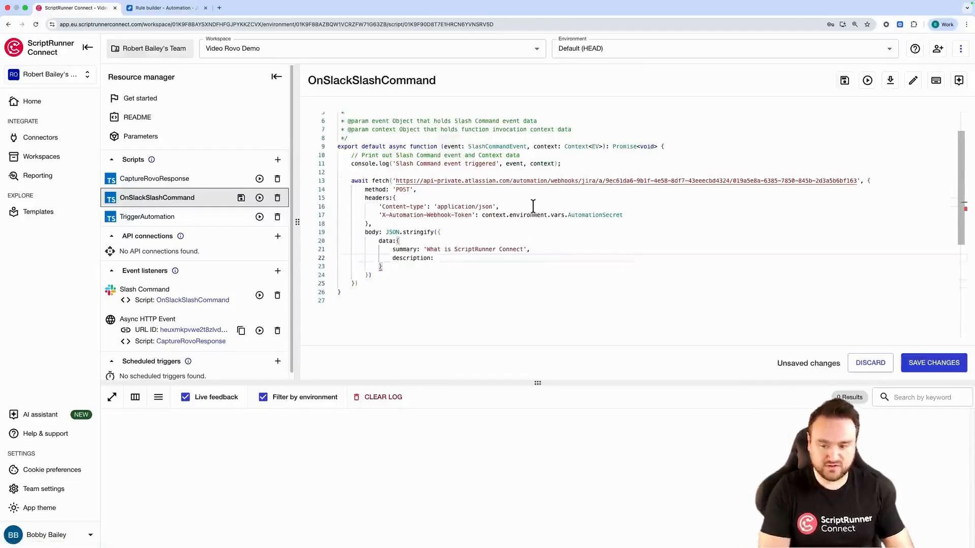
pyautogui.write('event.')
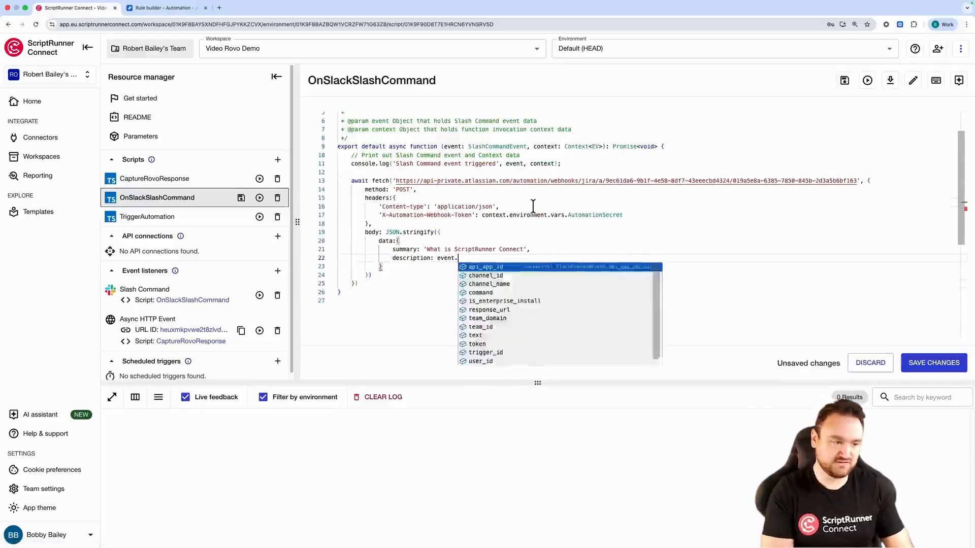
pyautogui.write('yextext')
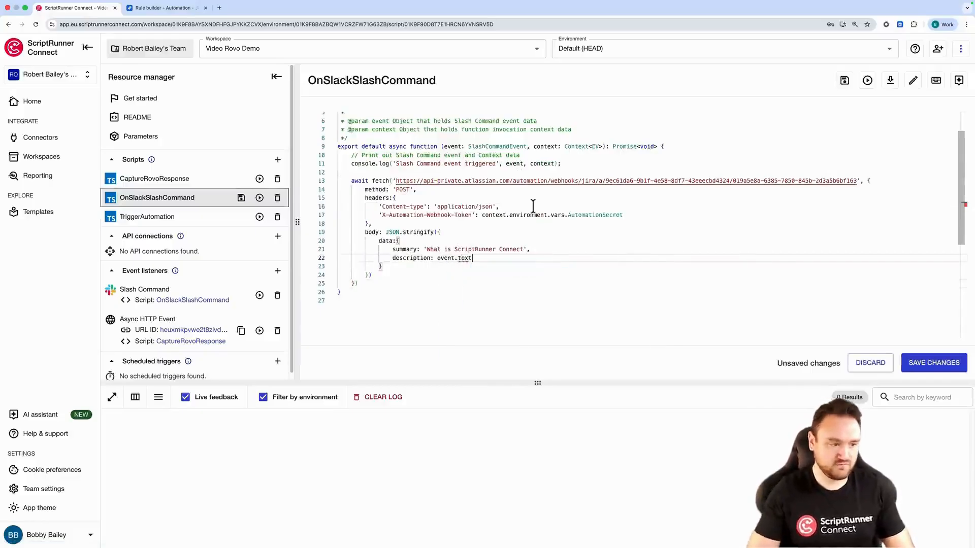
pyautogui.click(637, 280)
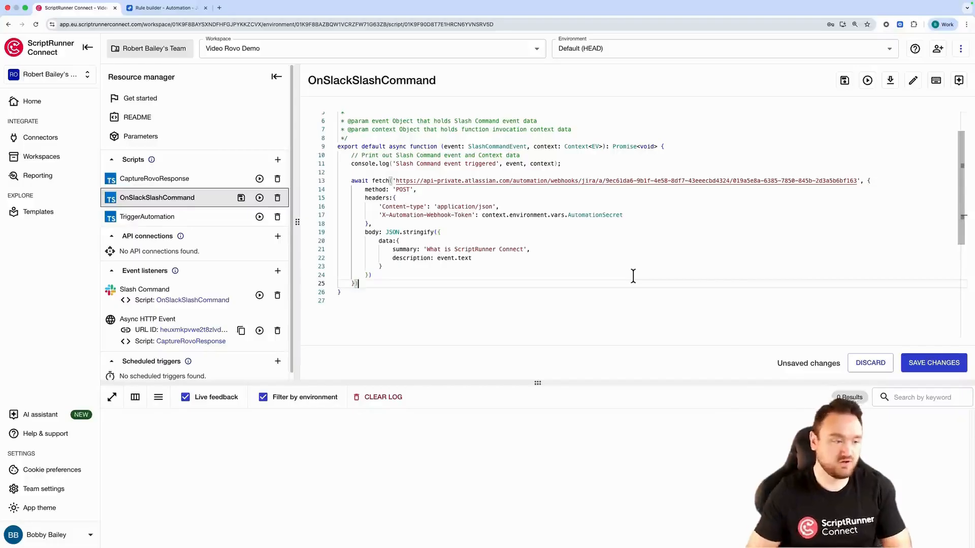
pyautogui.click(562, 164)
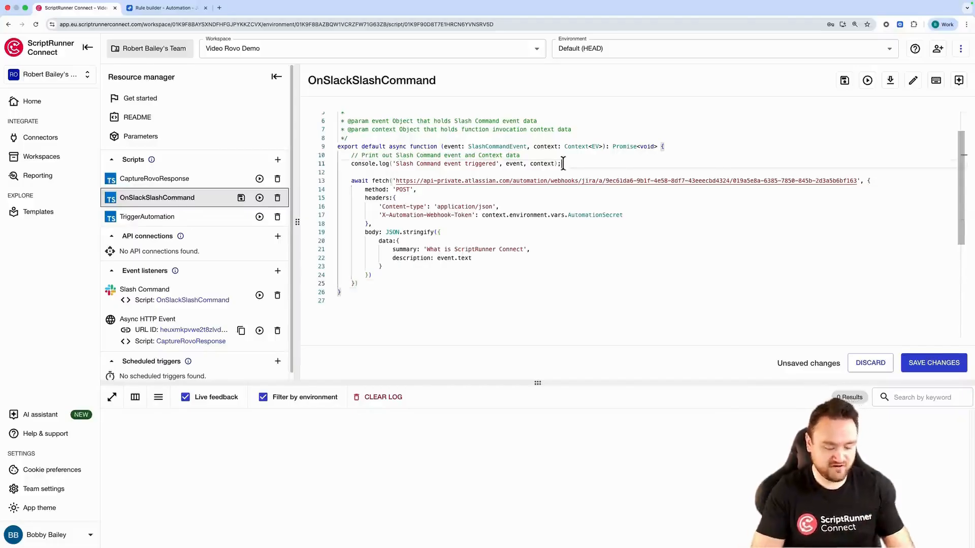
pyautogui.press('Return')
pyautogui.press('Return')
pyautogui.write('event.')
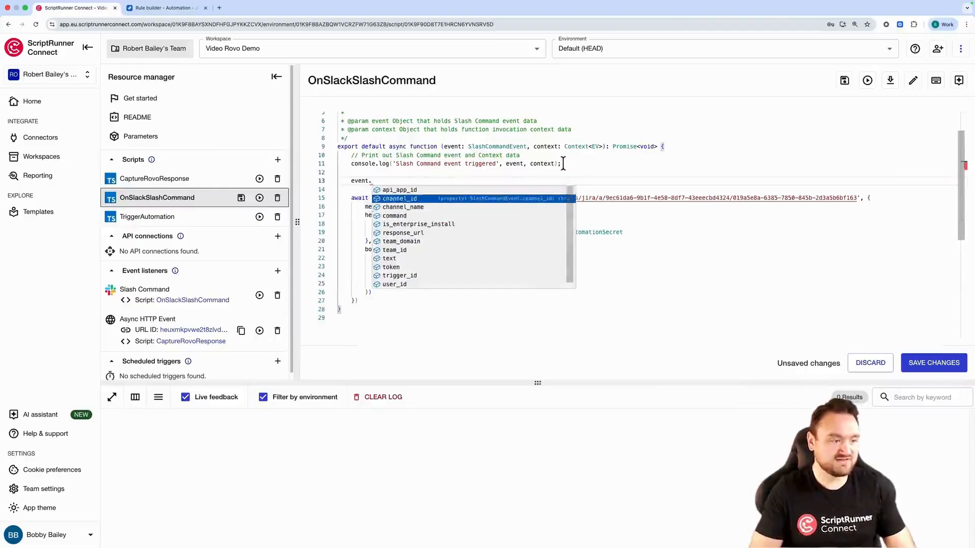
pyautogui.press('Down')
pyautogui.press('Down')
pyautogui.press('Down')
pyautogui.press('Down')
pyautogui.press('Down')
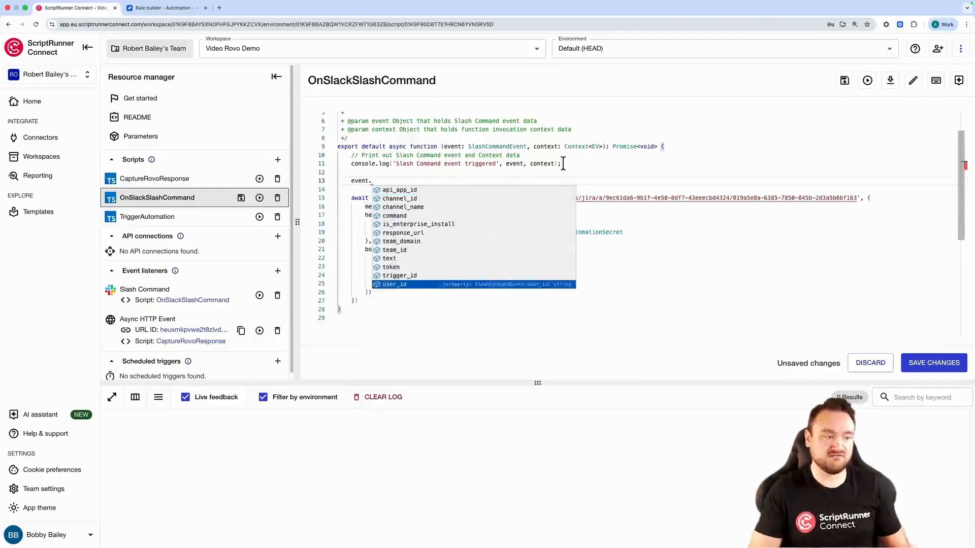
pyautogui.press('Up')
pyautogui.press('Up')
pyautogui.press('Up')
pyautogui.press('Up')
pyautogui.press('Up')
pyautogui.press('Up')
pyautogui.press('Up')
pyautogui.press('Up')
pyautogui.press('Up')
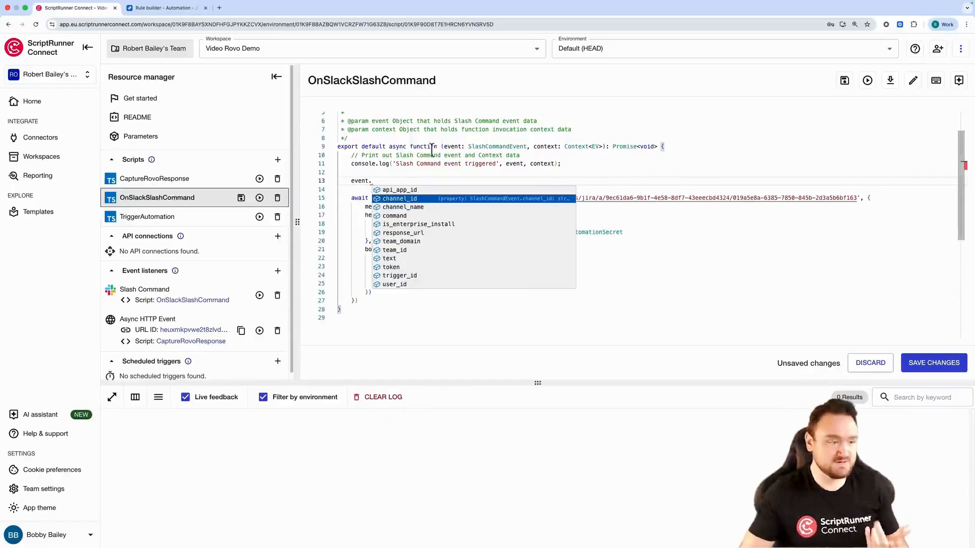
pyautogui.moveTo(389, 181); pyautogui.dragTo(329, 179)
pyautogui.press('BackSpace')
pyautogui.press('BackSpace')
pyautogui.press('BackSpace')
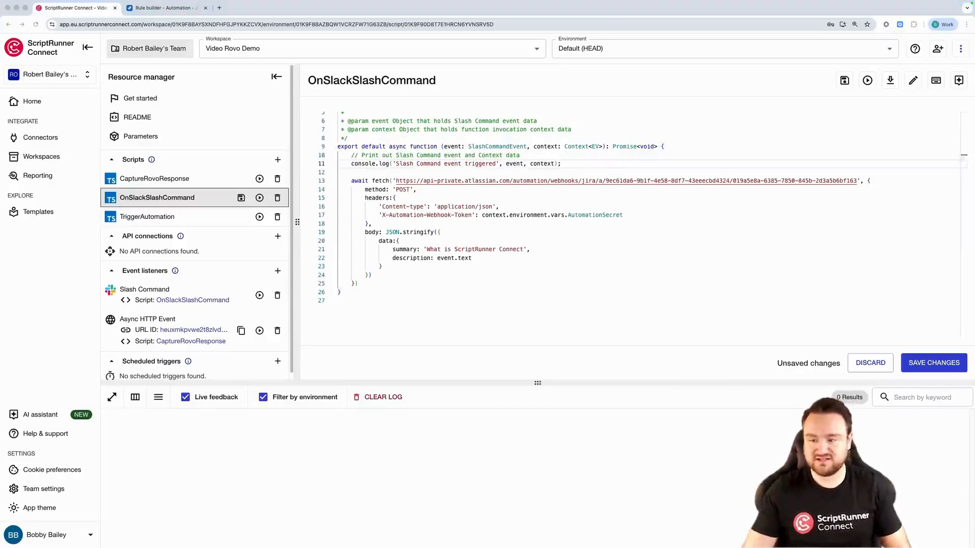
# Add channelId: event.channel_id and user: event.user_id to the request data and save the script
pyautogui.click(478, 258)
pyautogui.write(',')
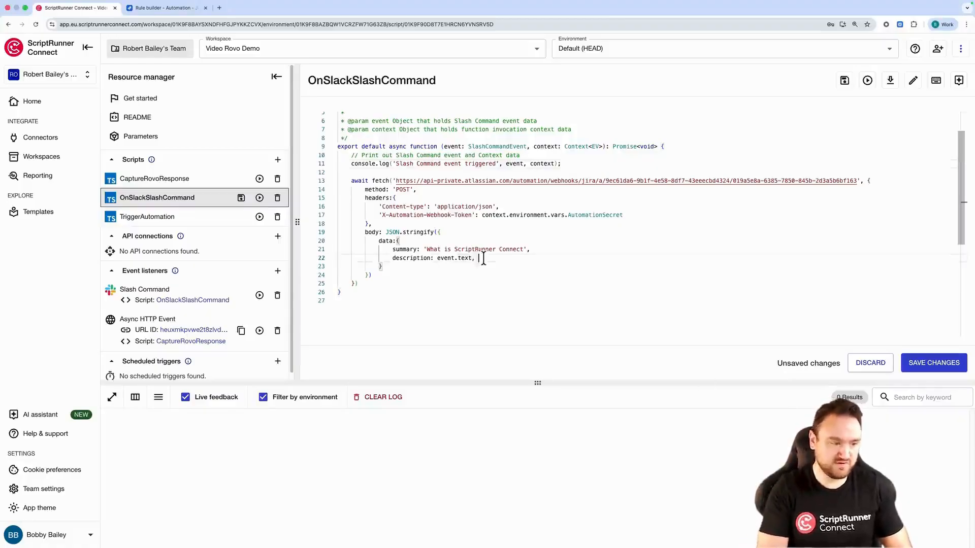
pyautogui.press('Return')
pyautogui.write('channelId: event.channel_id, user: event.user_id')
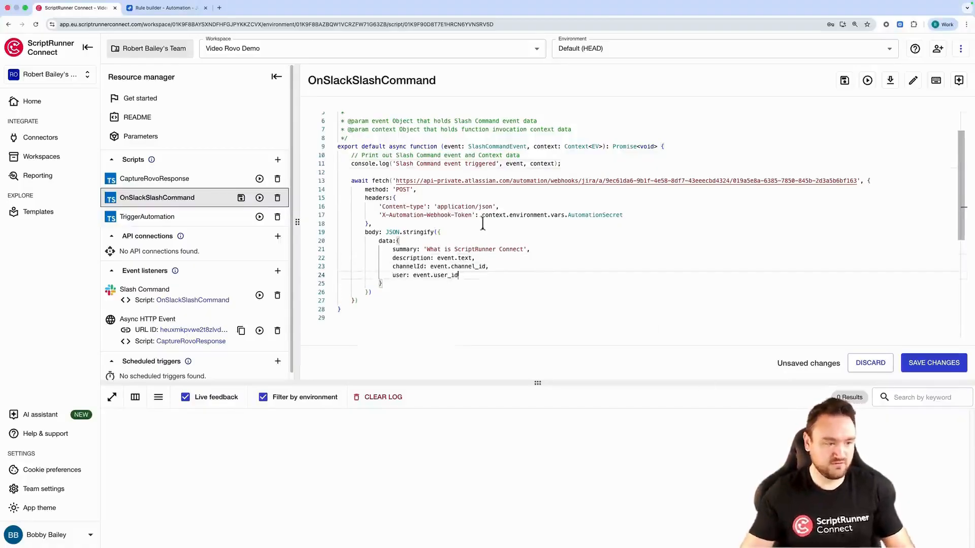
pyautogui.click(935, 362)
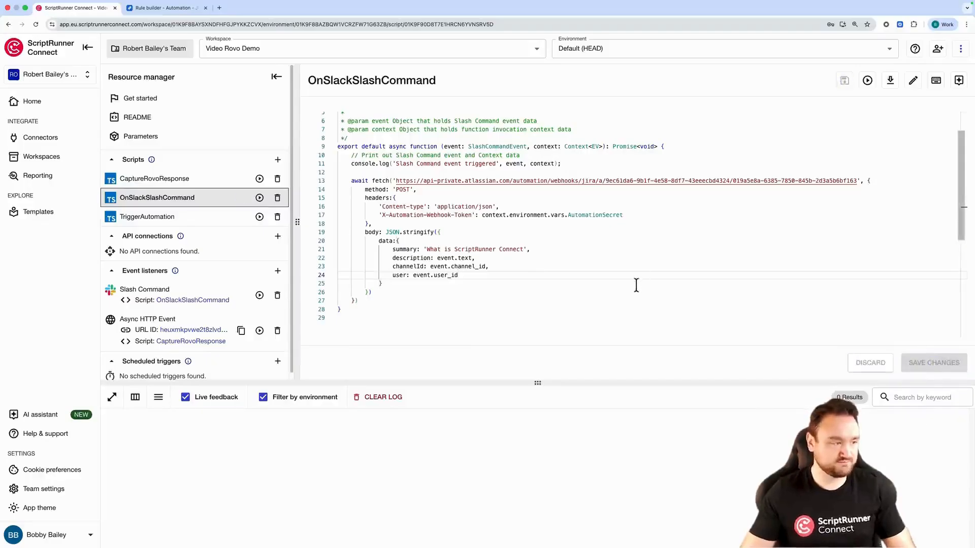
# In the Jira rule's Use Rovo Agent step, append channelId and userId webhookData fields to the JSON response prompt and update the rule
pyautogui.click(172, 8)
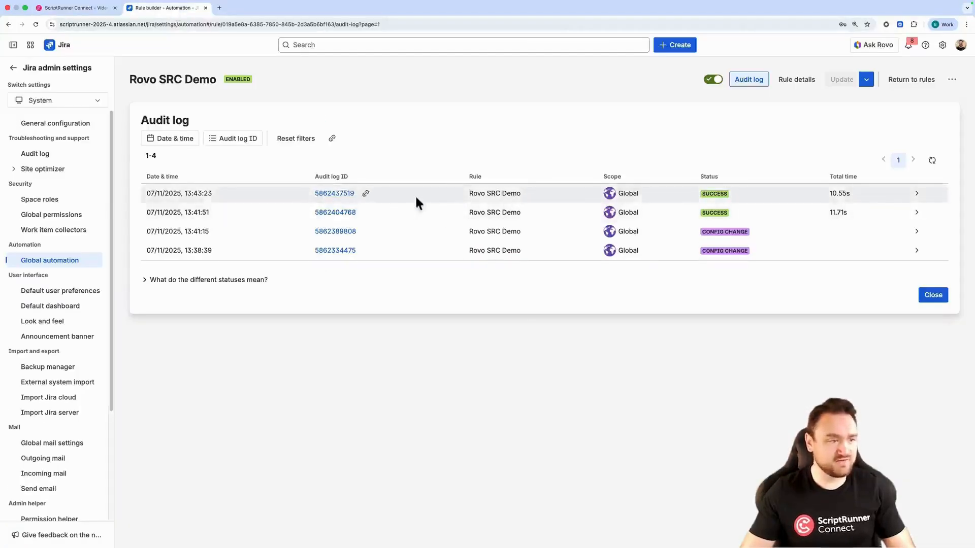
pyautogui.click(795, 80)
pyautogui.click(247, 228)
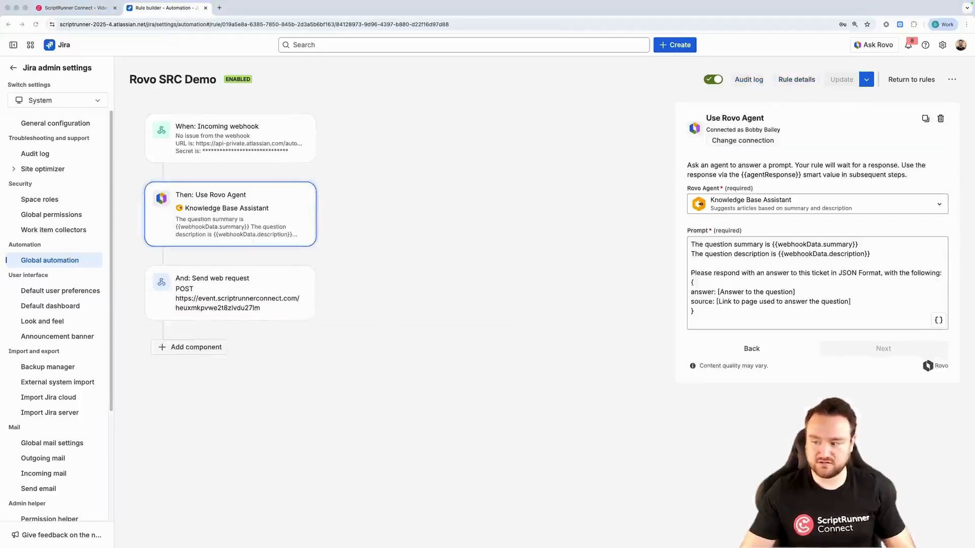
pyautogui.click(868, 301)
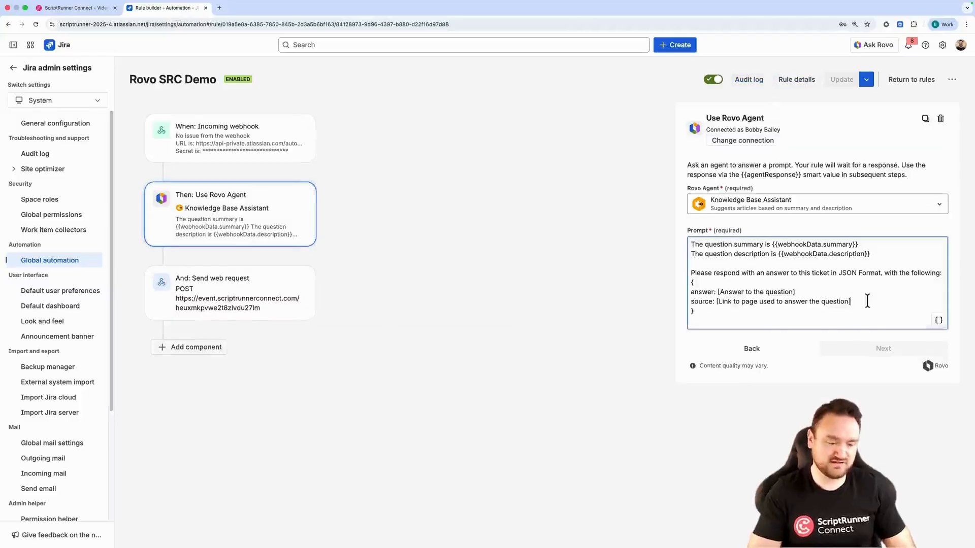
pyautogui.write('channelId: {{webhookData.channelId}} userId: {{webhookData.user}}')
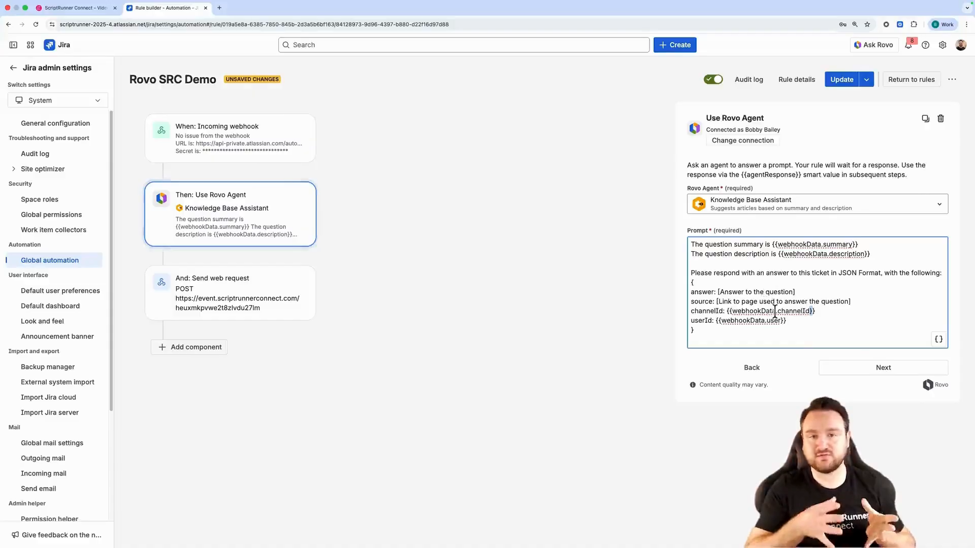
pyautogui.click(841, 79)
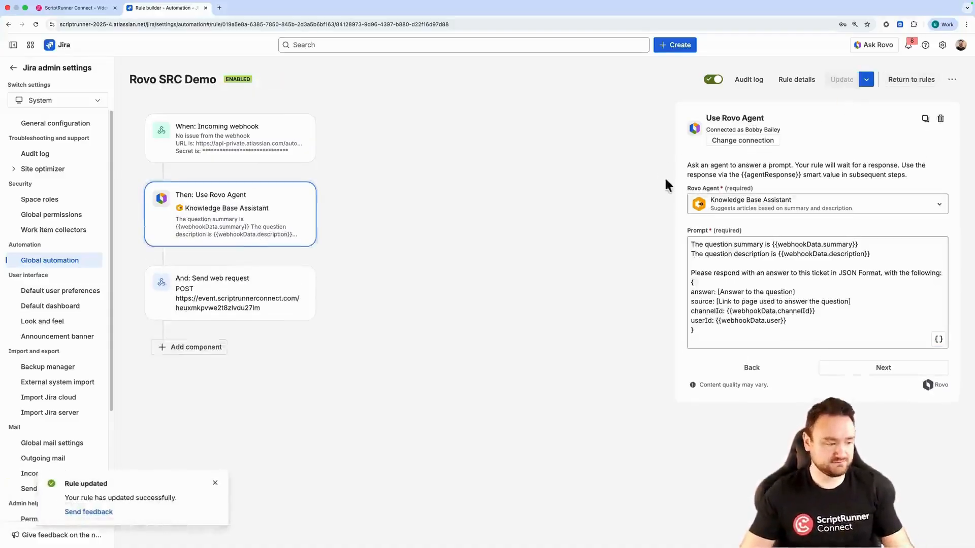
# In CaptureRovoResponse, replace the rovoAnswer and rovoSource constants with channelId, userId, answer and source read from event.body
pyautogui.click(87, 9)
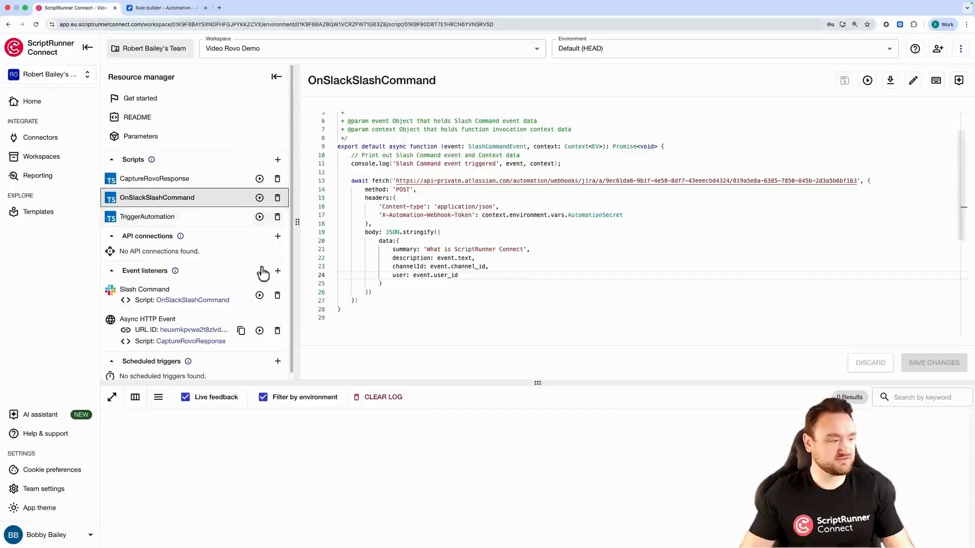
pyautogui.click(195, 180)
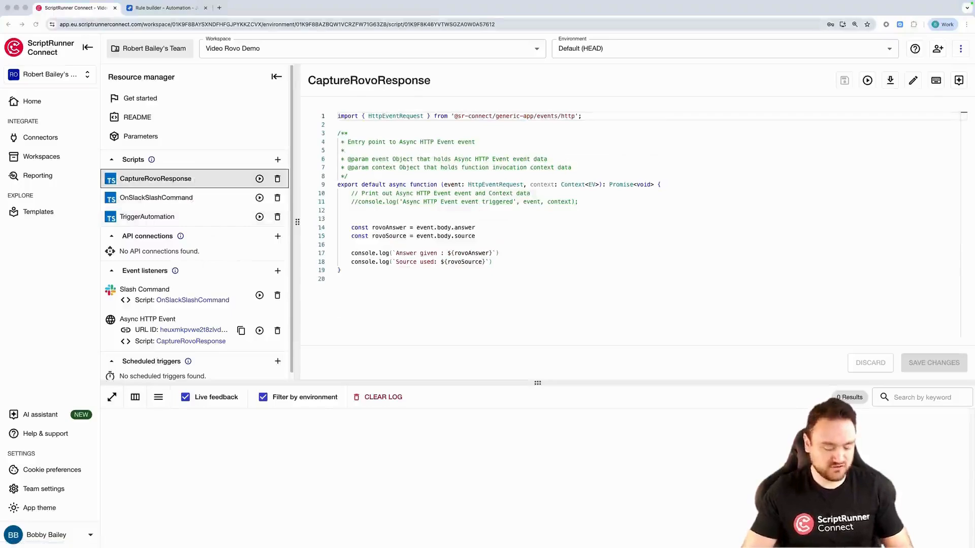
pyautogui.moveTo(496, 235); pyautogui.dragTo(332, 218)
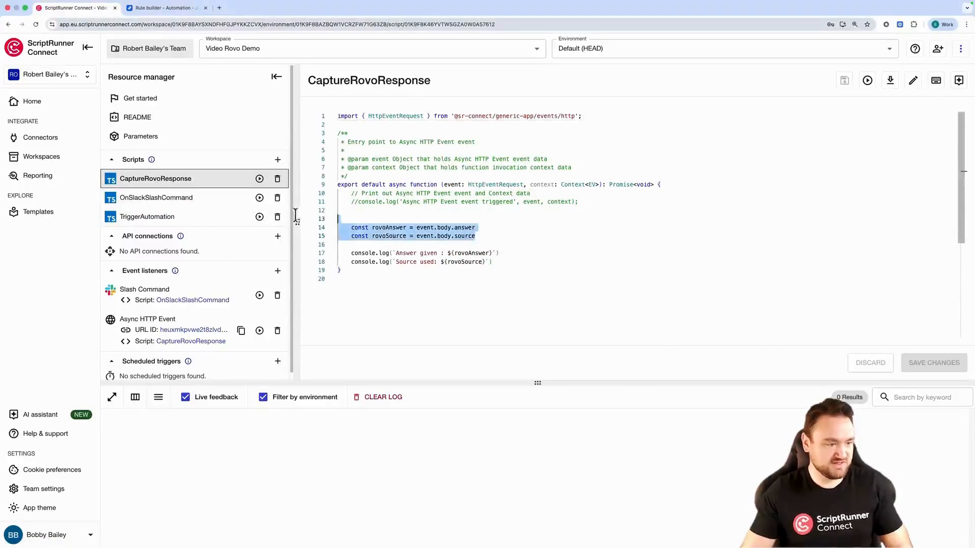
pyautogui.write('const channelId = event.body.channelId     const userId = event.body.userId     const answer = event.body.answer     const source = event.body.source')
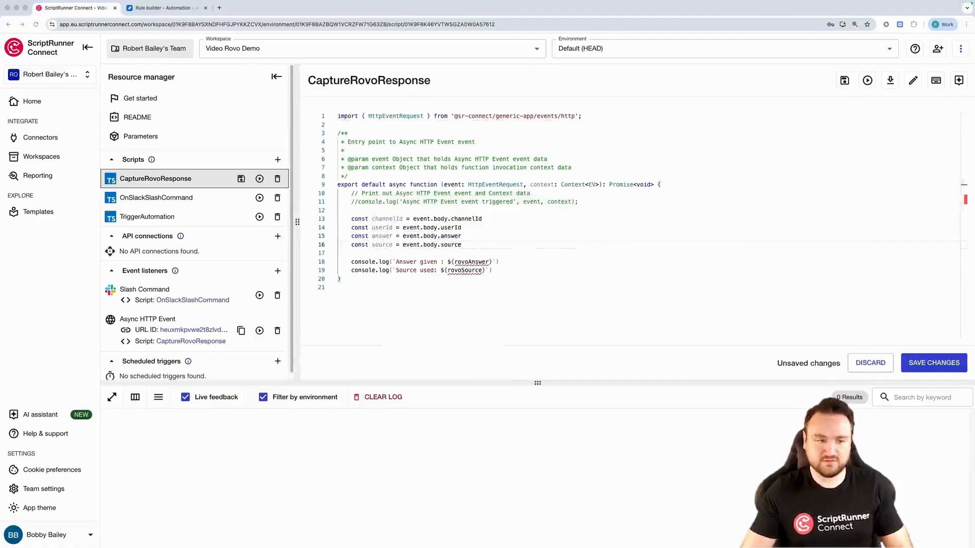
# Add a Slack API connection that uses the Scriptrunner Connect Bot connector
pyautogui.click(278, 237)
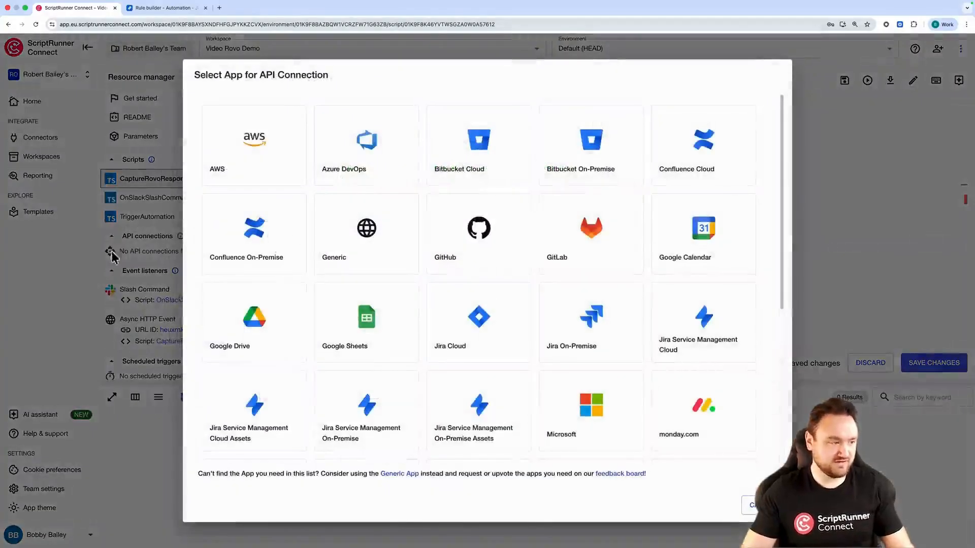
pyautogui.scroll(-6, 468, 325)
pyautogui.scroll(4, 692, 344)
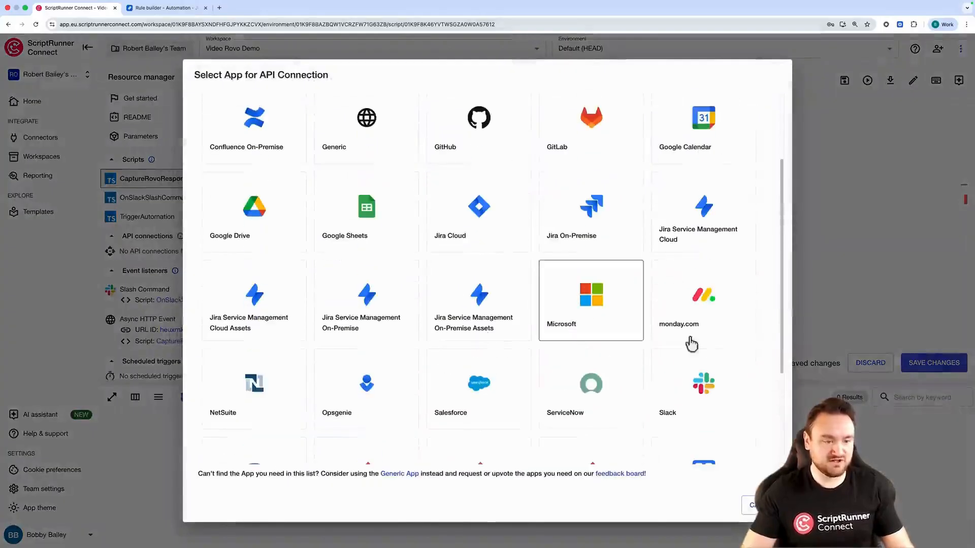
pyautogui.click(715, 362)
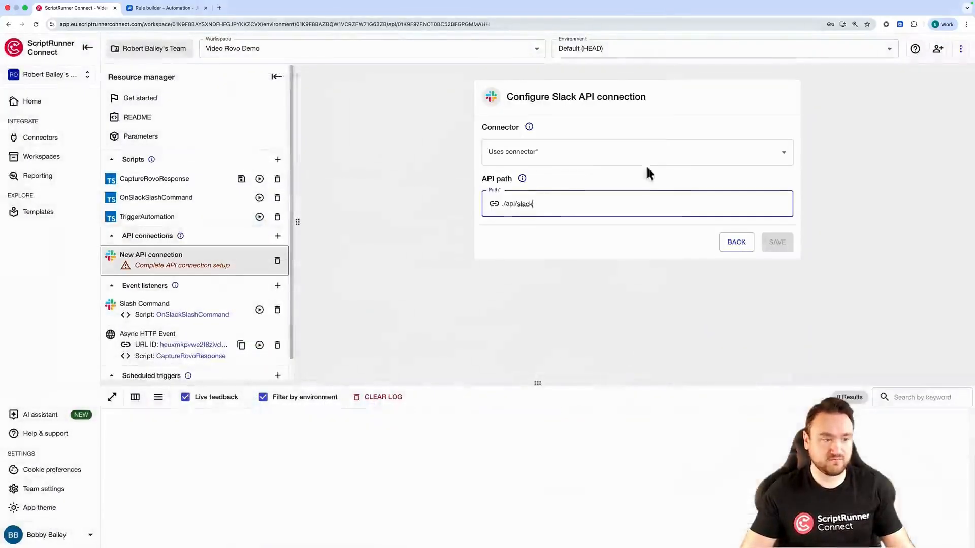
pyautogui.click(560, 163)
pyautogui.click(562, 235)
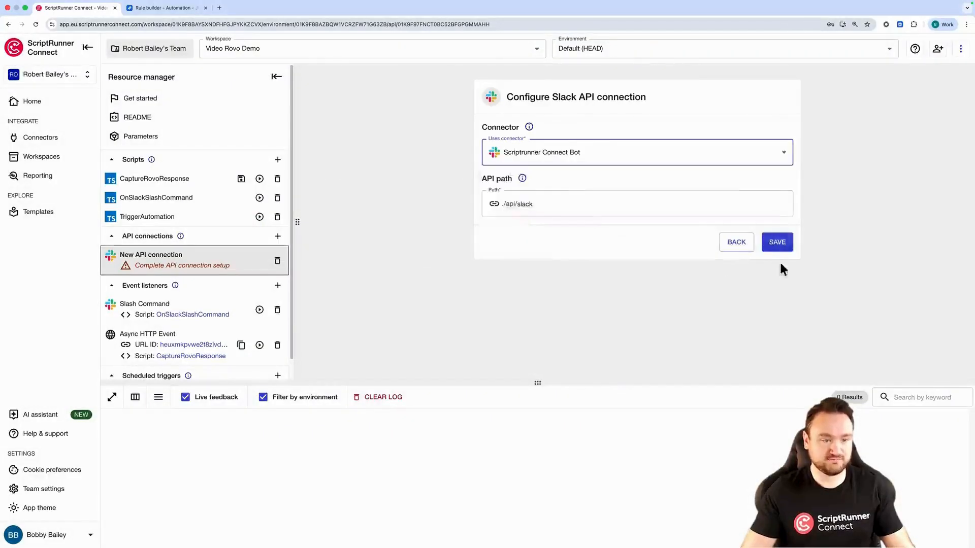
pyautogui.click(777, 243)
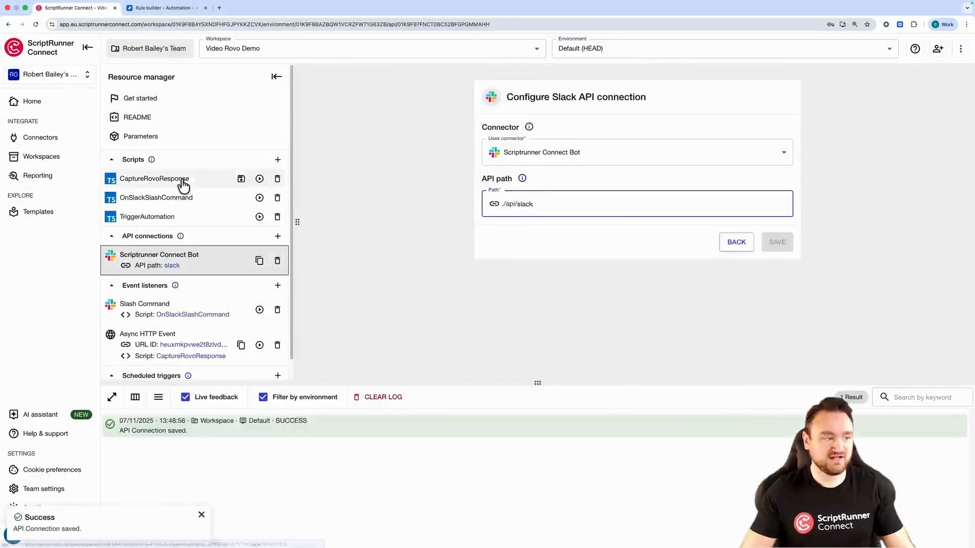
# Import the Slack API connection into the CaptureRovoResponse script under the name Slack
pyautogui.click(183, 183)
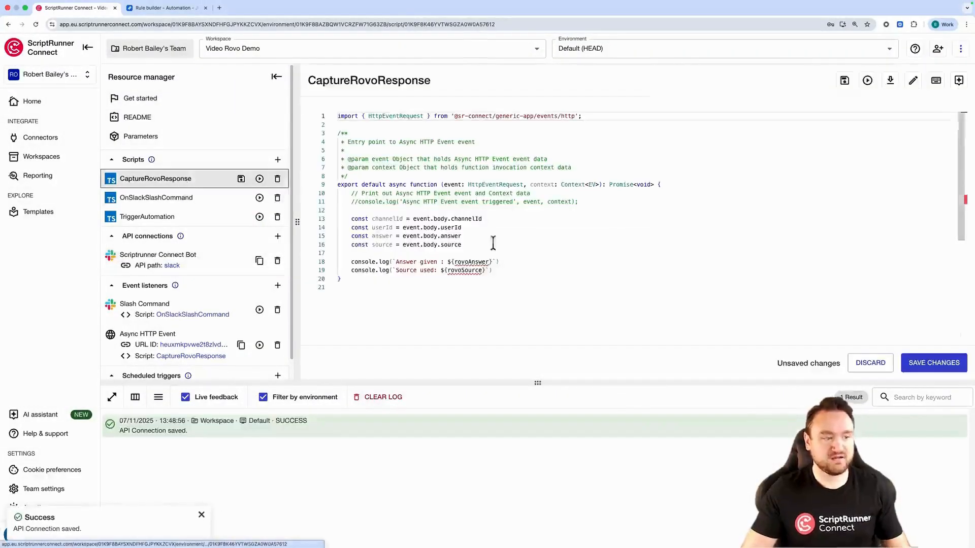
pyautogui.click(892, 84)
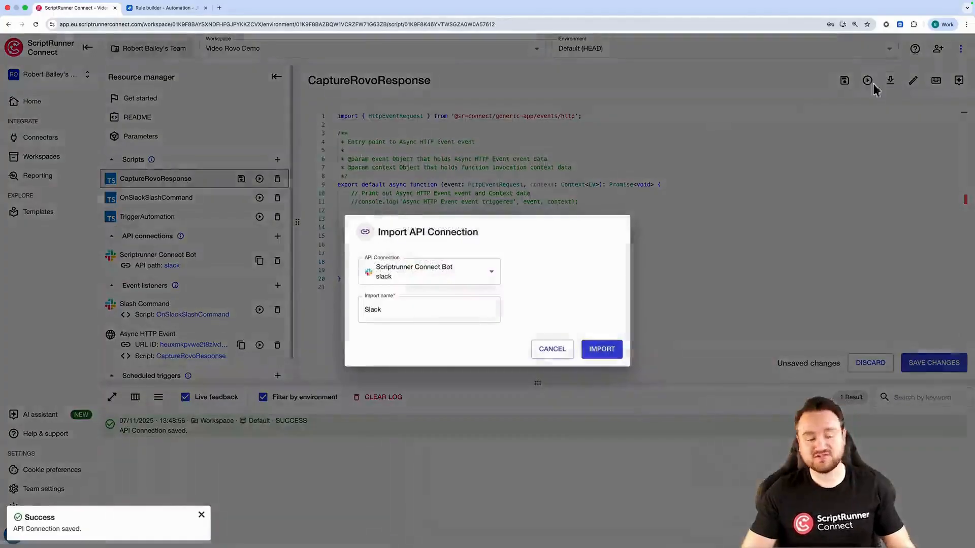
pyautogui.click(599, 350)
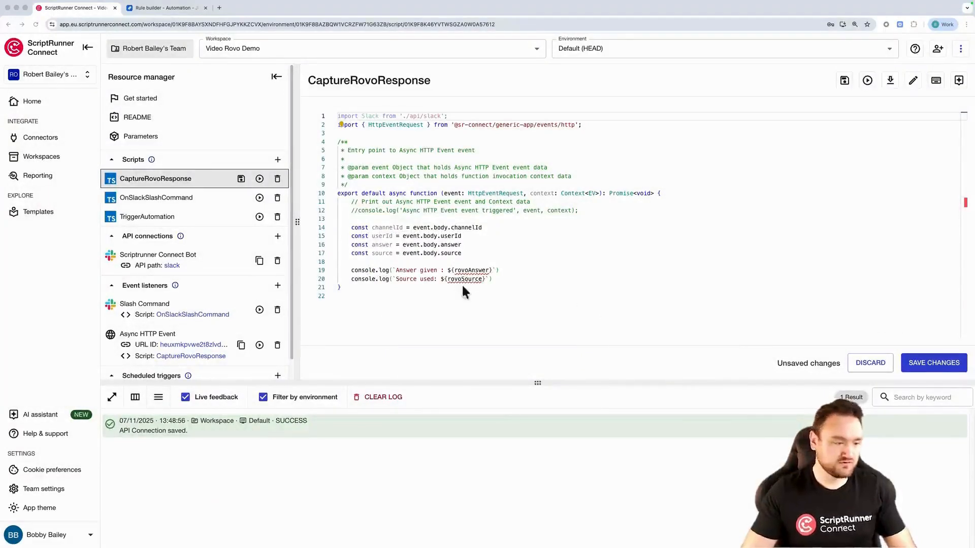
# Replace the console.log lines with a sendAnswer = await Slack.Chat.postMessage call whose body sets channel to channelId
pyautogui.moveTo(507, 278); pyautogui.dragTo(299, 262)
pyautogui.press('BackSpace')
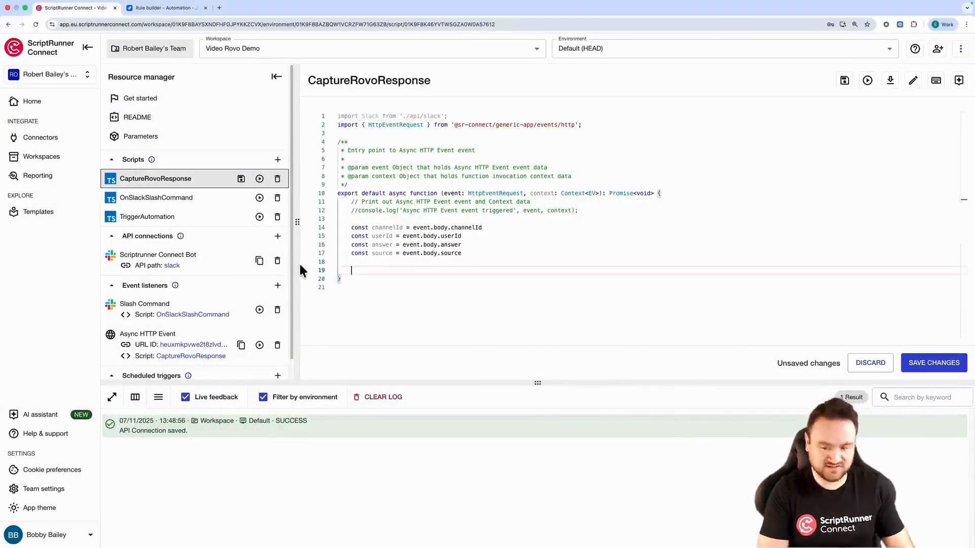
pyautogui.write('const sendAw')
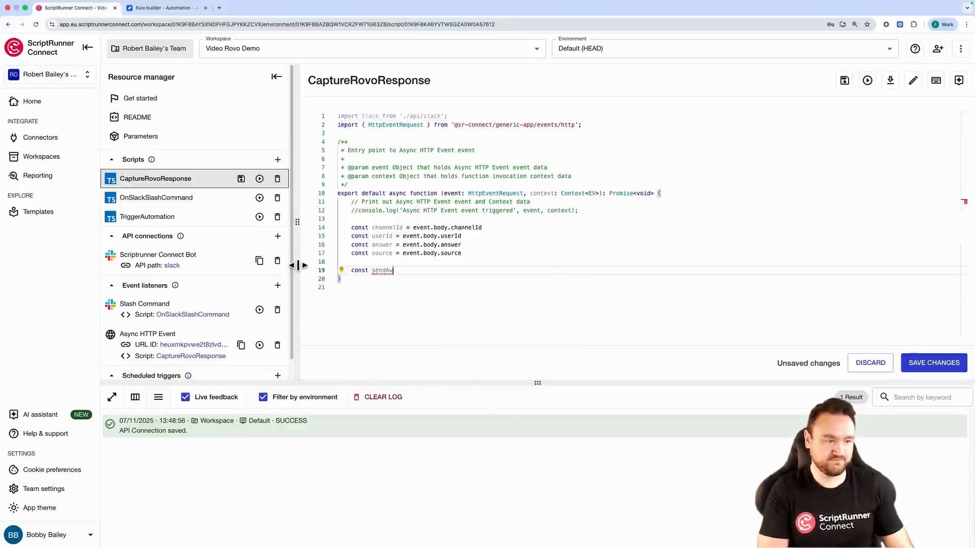
pyautogui.write('swer = await')
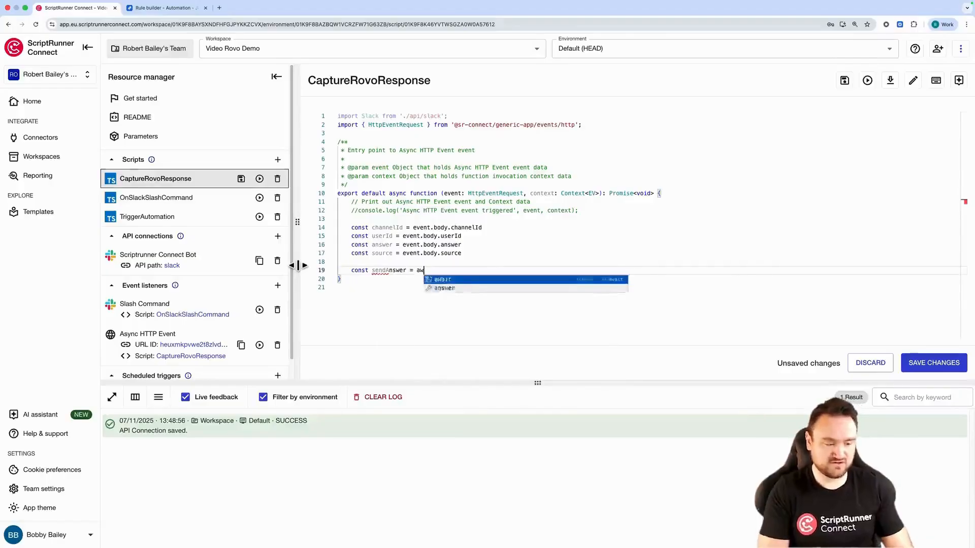
pyautogui.write(' Slack')
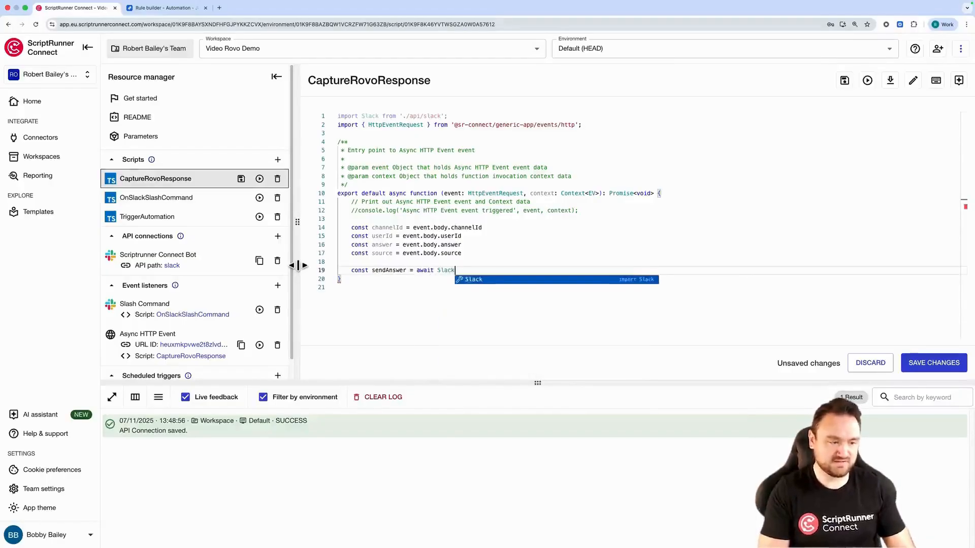
pyautogui.write('.Chat.')
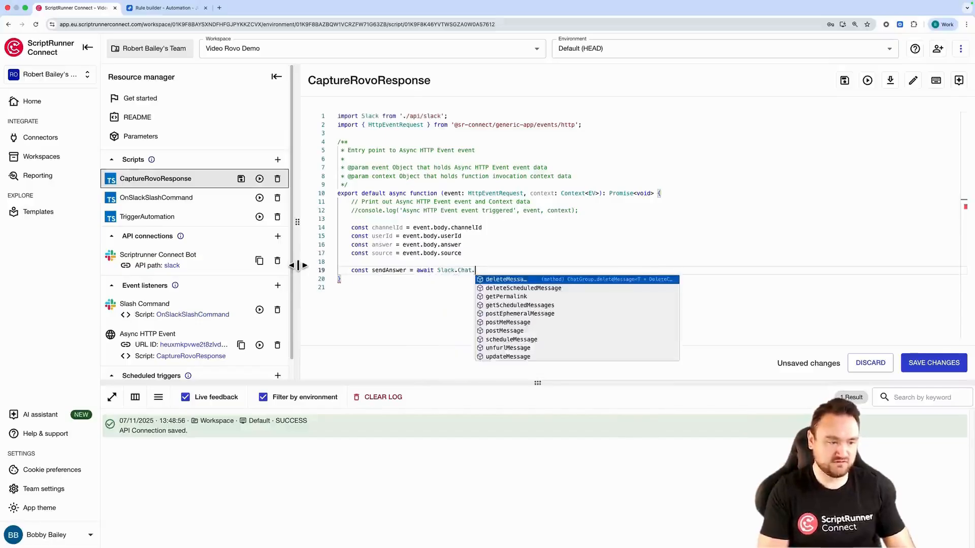
pyautogui.write('postMessage({')
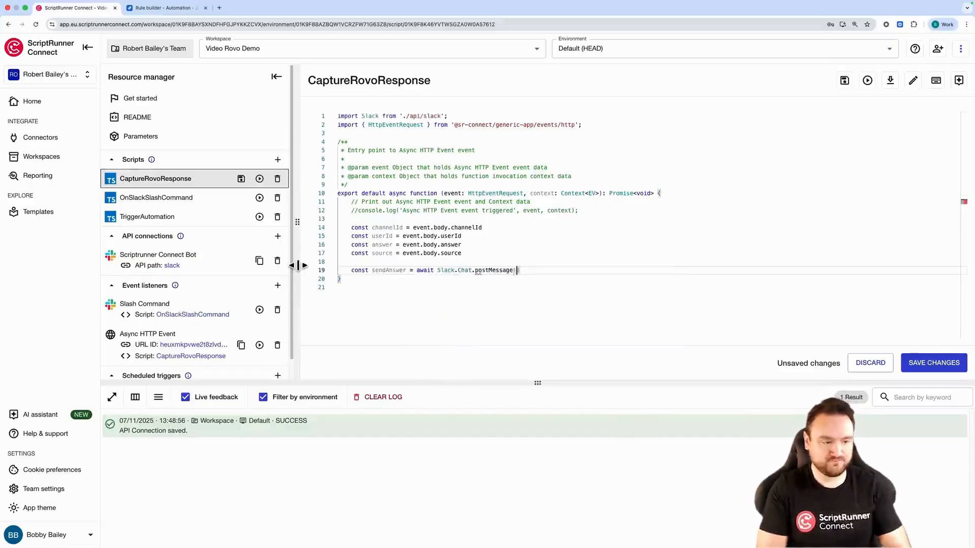
pyautogui.press('Return')
pyautogui.press('Return')
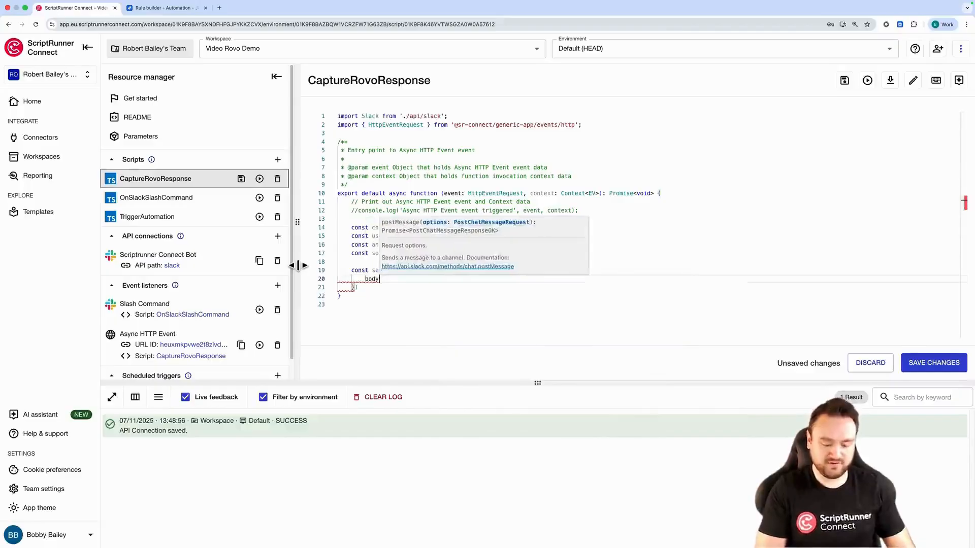
pyautogui.write(': {')
pyautogui.press('Return')
pyautogui.press('Return')
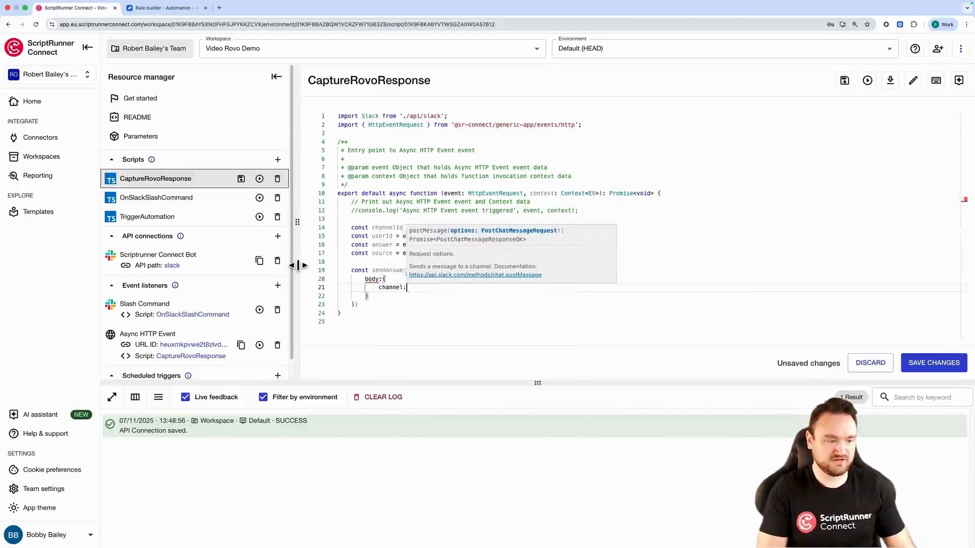
pyautogui.write(': c')
# Set the message text to `<@${userId}> - ${answer} - <${source}|Source>` and save the script
pyautogui.press('Return')
pyautogui.write(',')
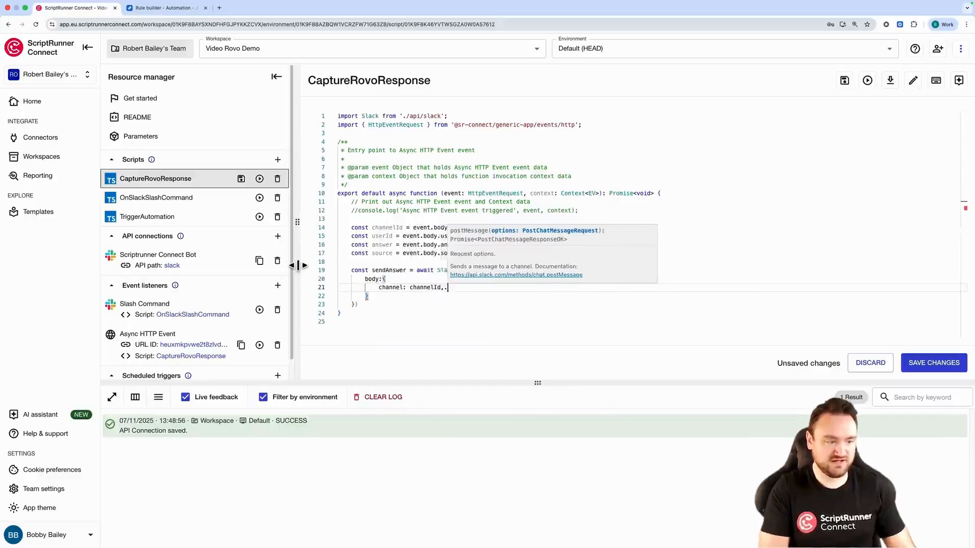
pyautogui.press('Return')
pyautogui.hotkey('ctrl', 'space')
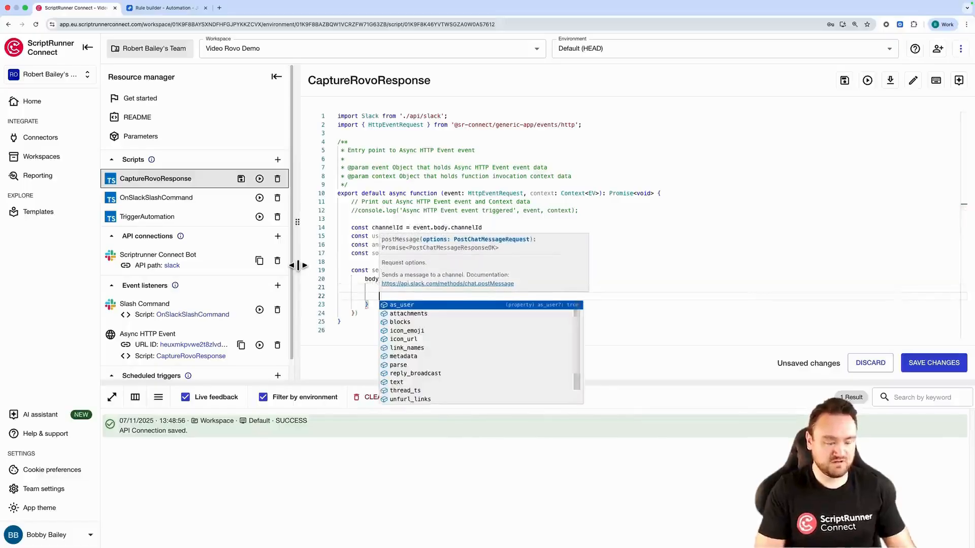
pyautogui.write('tex')
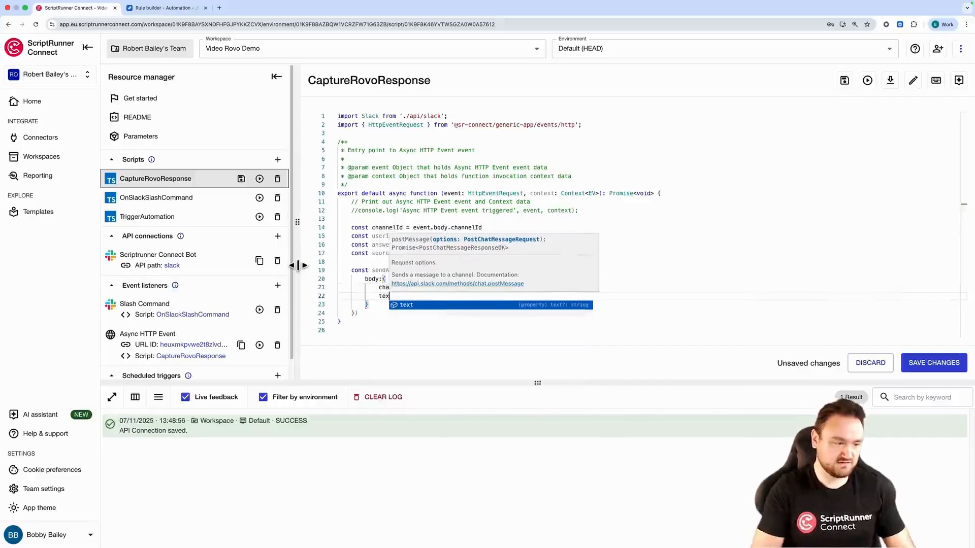
pyautogui.press('Return')
pyautogui.write(': ')
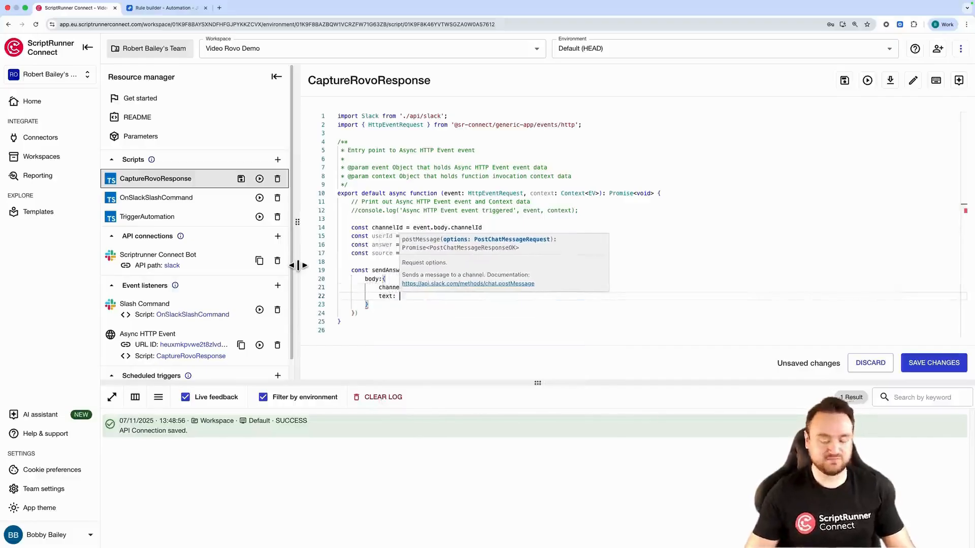
pyautogui.write('`')
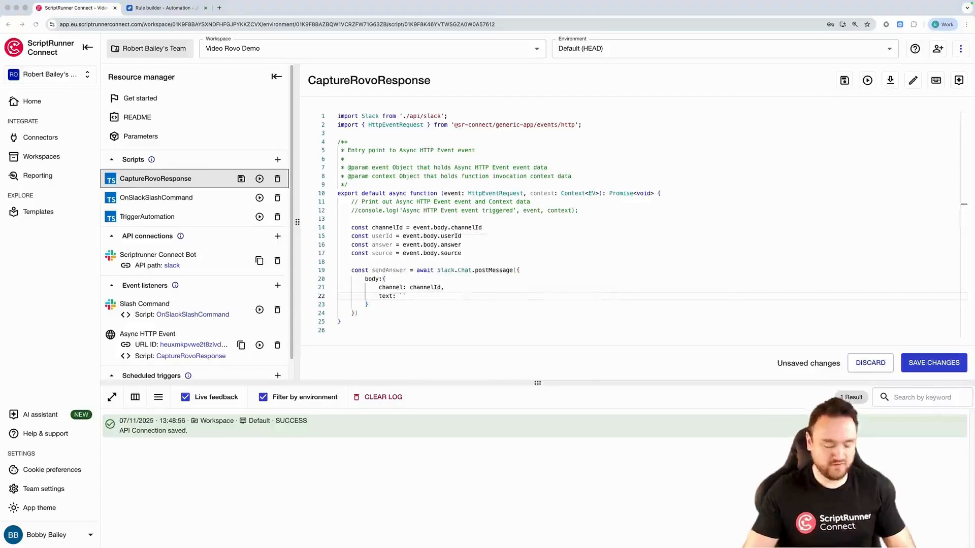
pyautogui.write('`<@${userId}> - ${answer} - <${source}|Source>`')
pyautogui.click(461, 335)
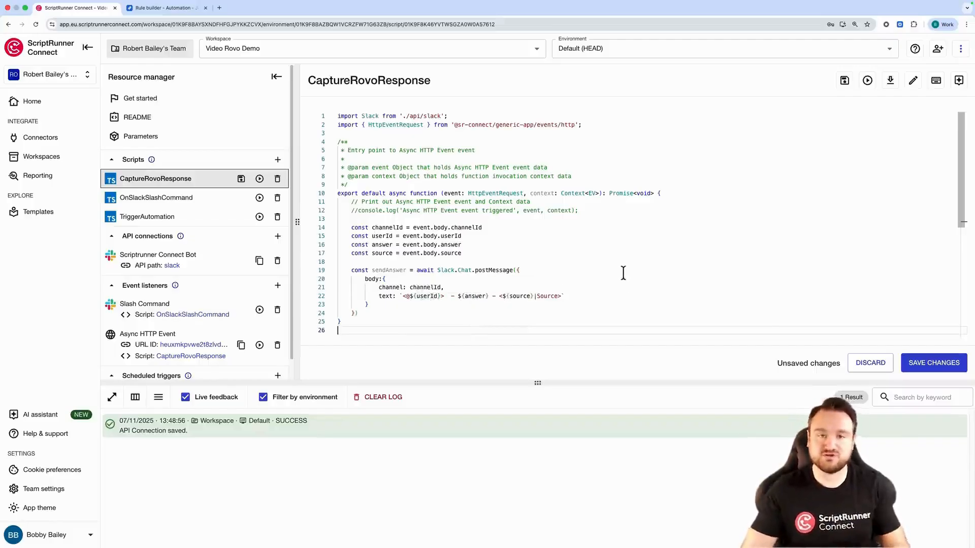
pyautogui.click(929, 364)
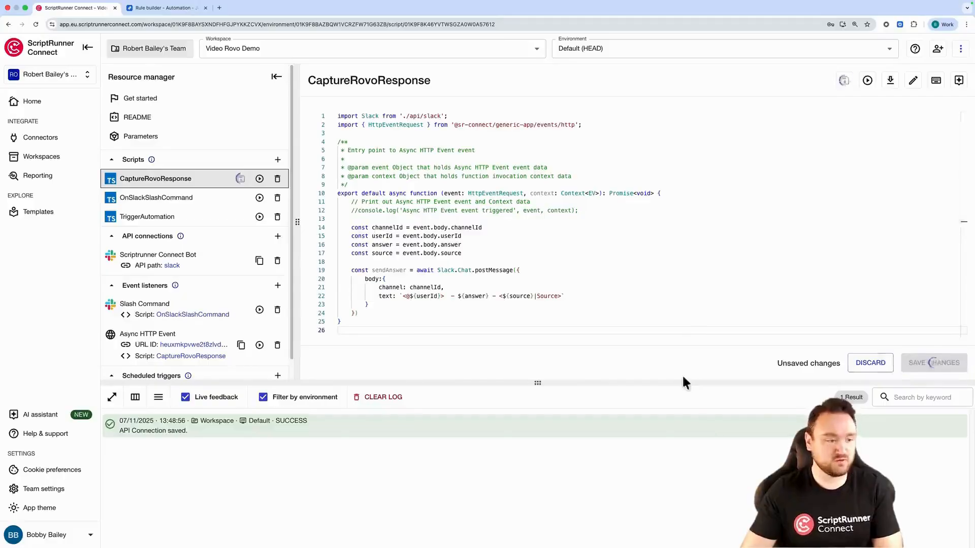
# Switch to the Slack workspace's #general channel
pyautogui.click(650, 264)
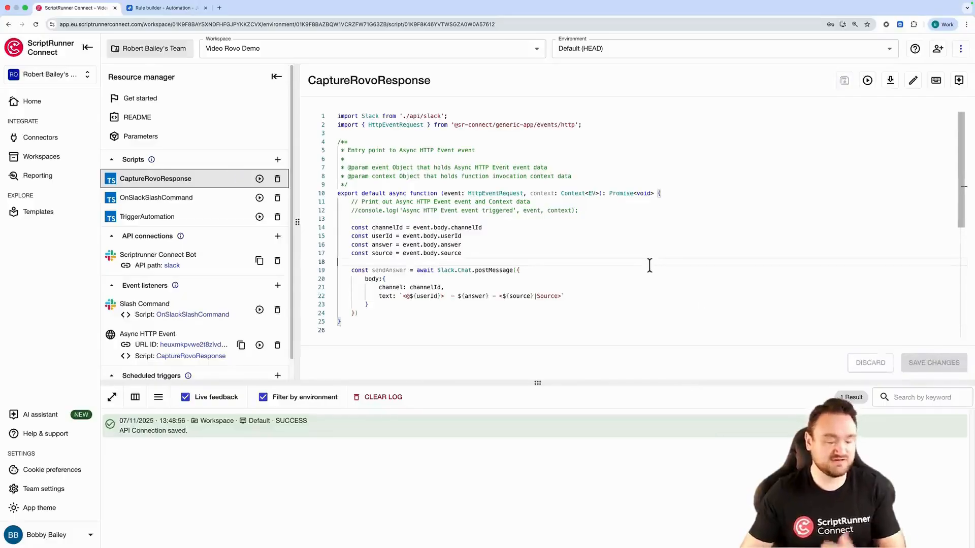
pyautogui.hotkey('ctrl', 'Left')
pyautogui.hotkey('ctrl', 'Right')
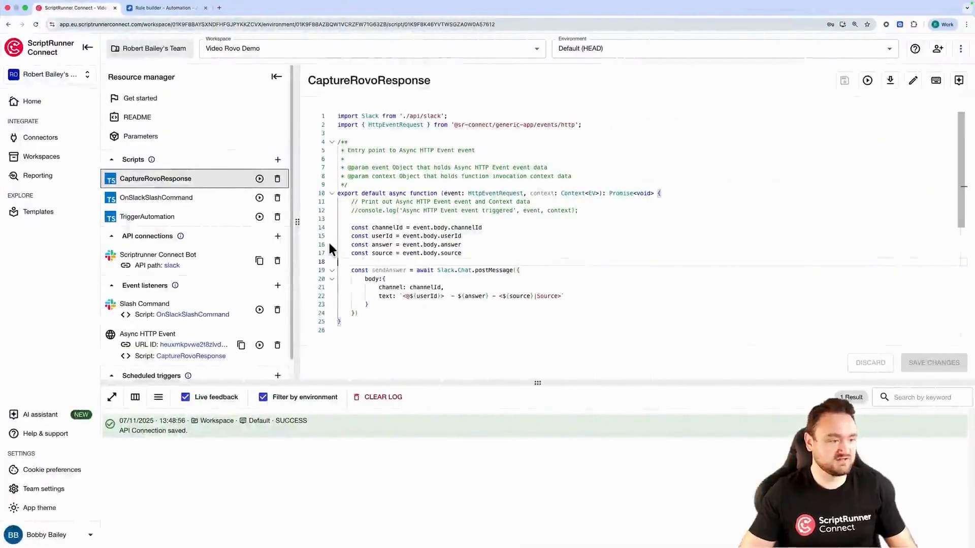
pyautogui.hotkey('ctrl', 'Right')
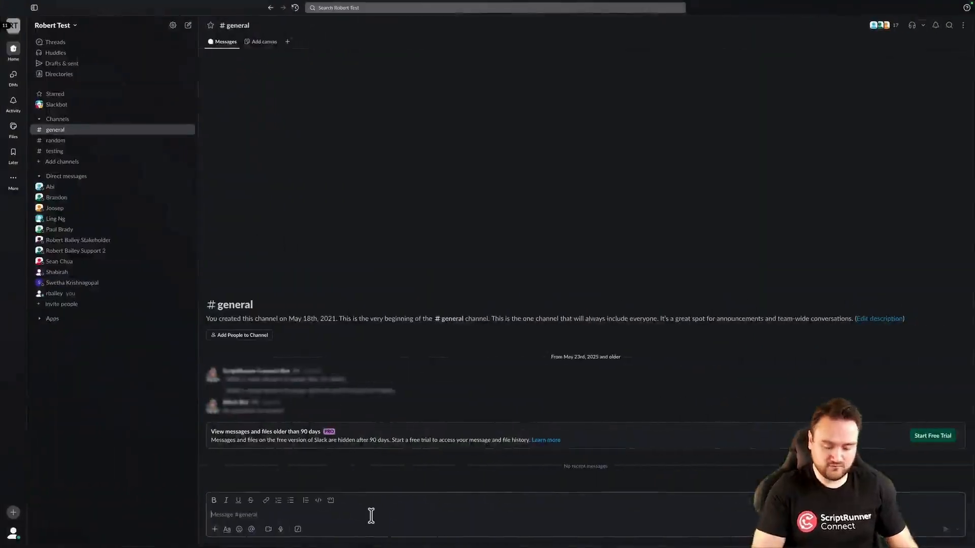
# Send the /askrovoanything slash command in #general with the question "What is ScriptRunner Connect?"
pyautogui.write('/askrovoanythiugn')
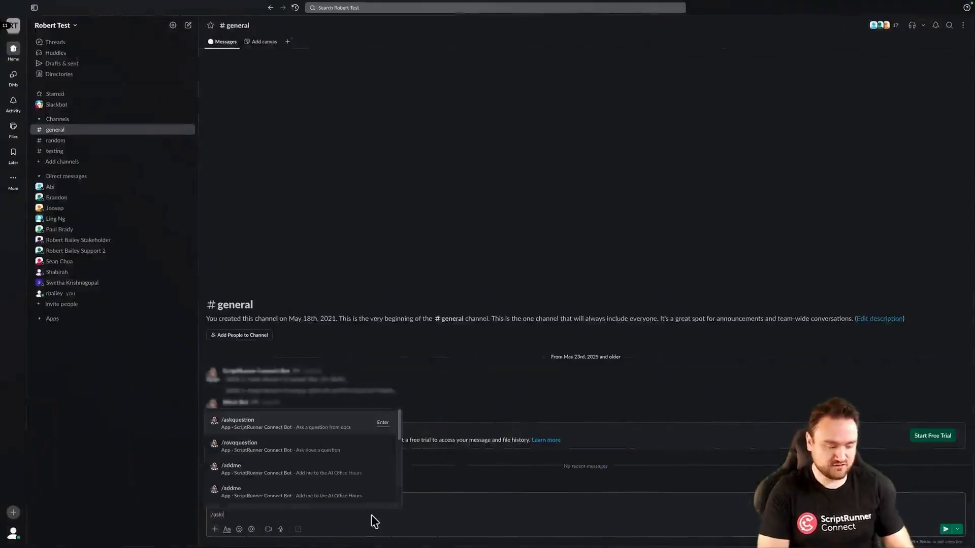
pyautogui.press('BackSpace')
pyautogui.press('BackSpace')
pyautogui.press('BackSpace')
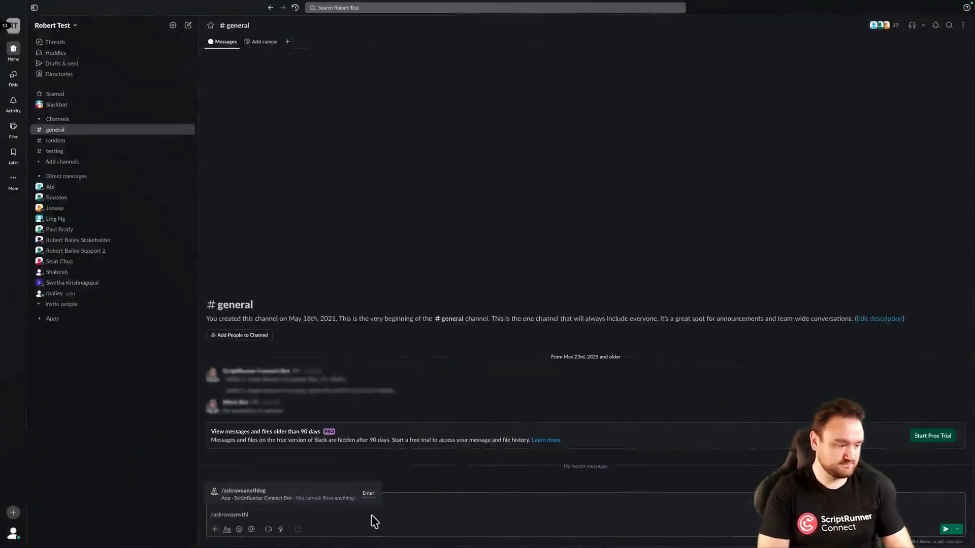
pyautogui.write('ng')
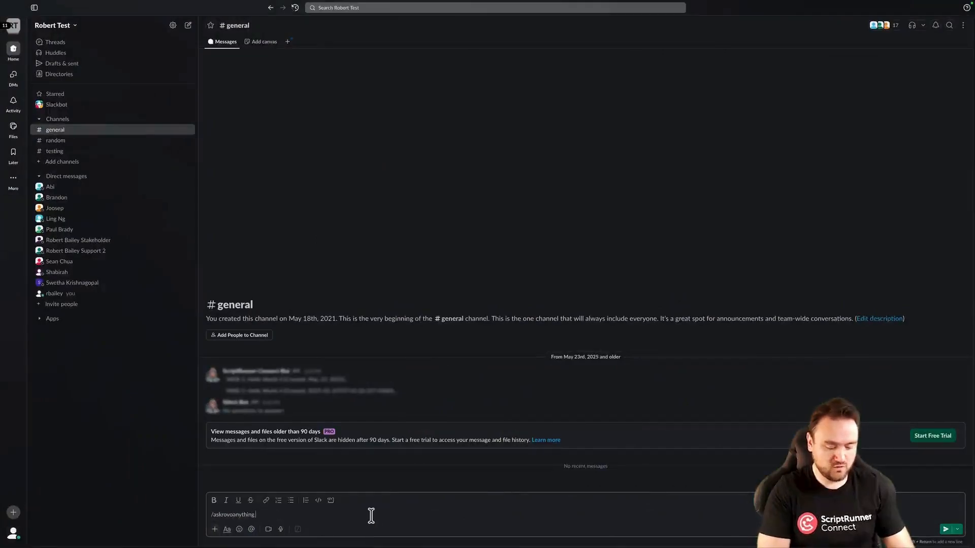
pyautogui.write(' What is ScriptRunner Connect?')
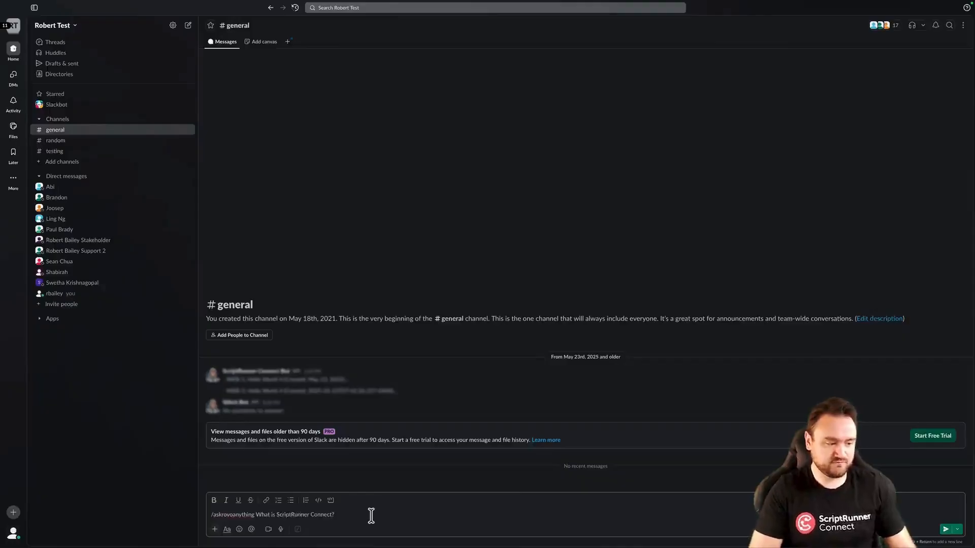
pyautogui.press('Return')
# Check the console log and the Rovo SRC Demo rule's audit log for the new run
pyautogui.hotkey('ctrl', 'Left')
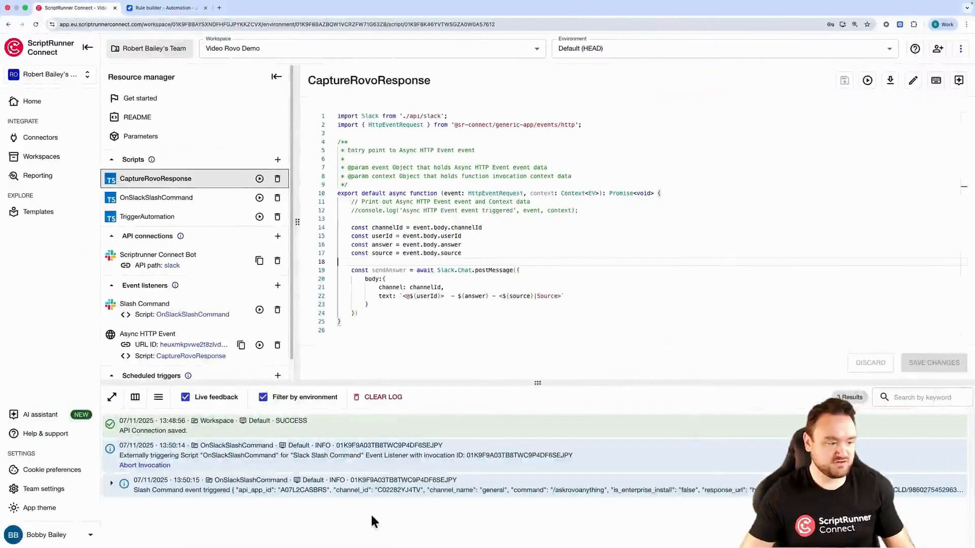
pyautogui.moveTo(537, 381); pyautogui.dragTo(538, 309)
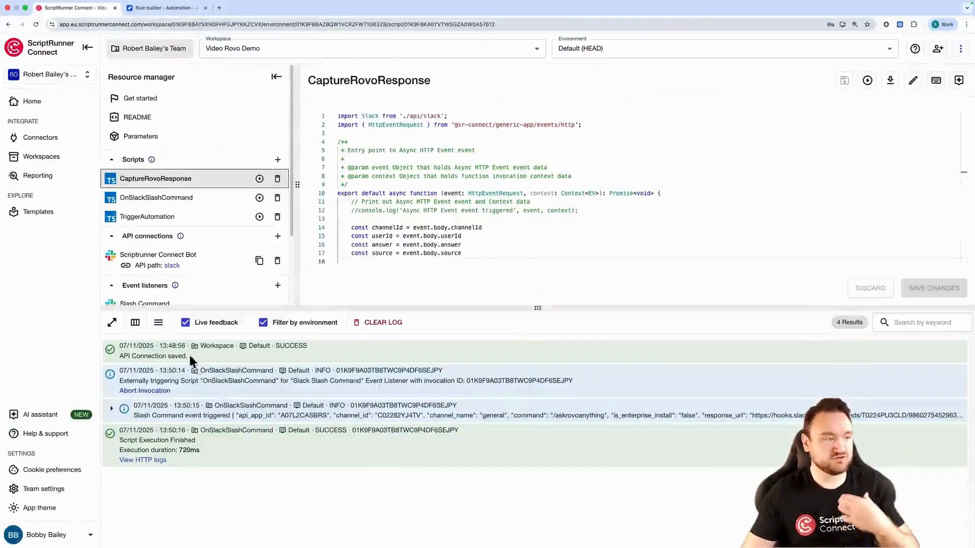
pyautogui.click(133, 9)
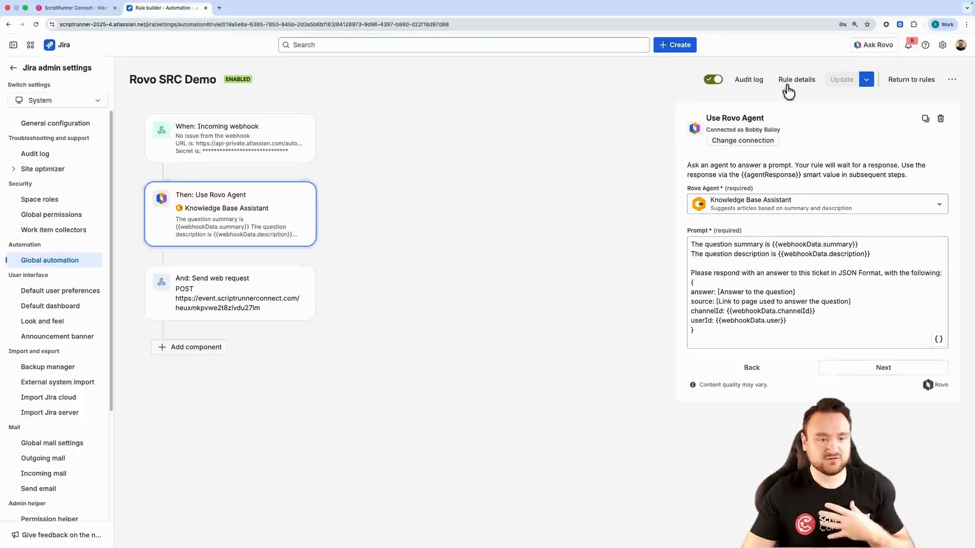
pyautogui.click(749, 79)
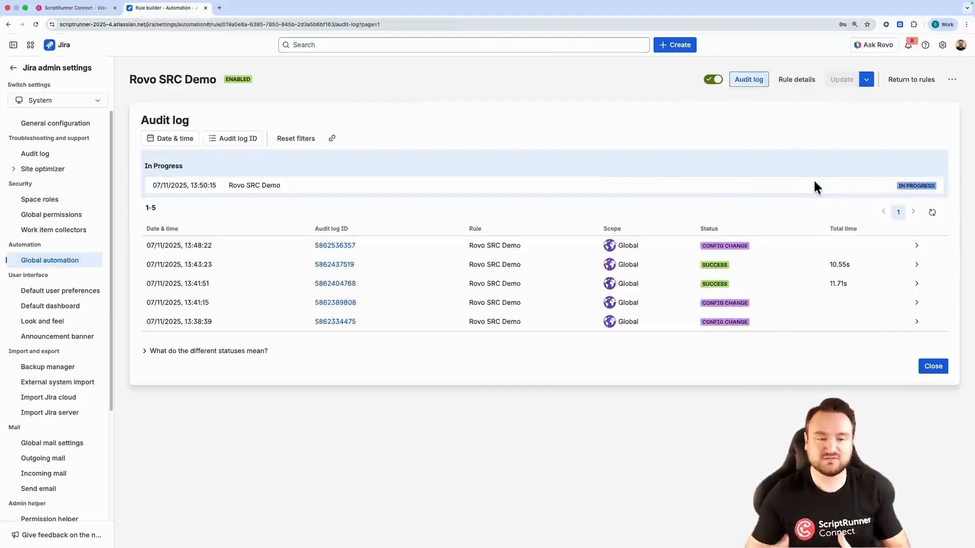
pyautogui.click(933, 213)
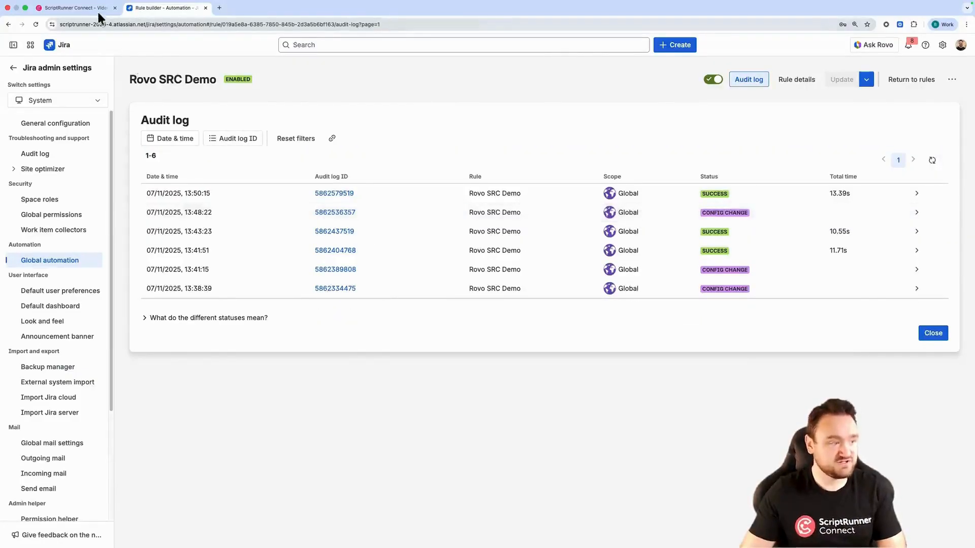
# Examine the CaptureRovoResponse log entries and the bot's reply in the #general channel
pyautogui.click(97, 10)
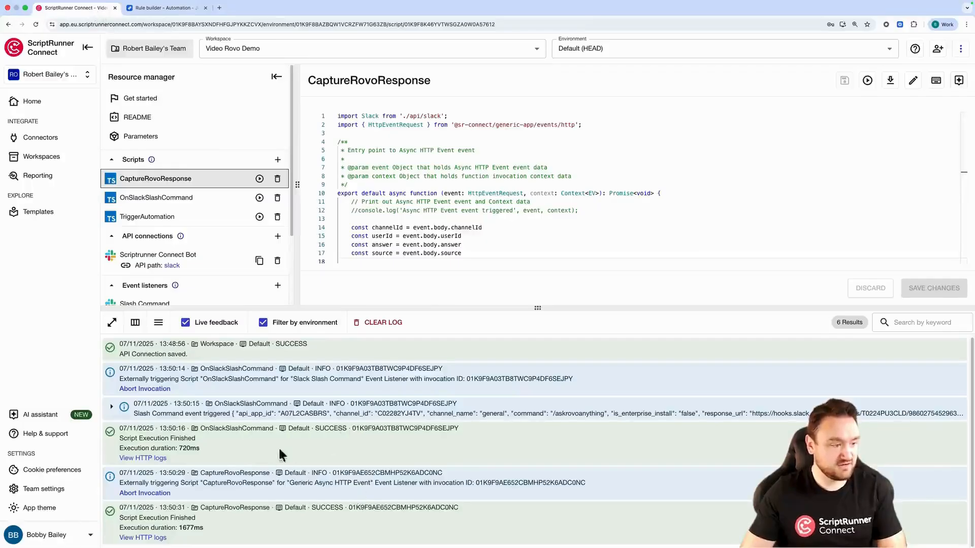
pyautogui.moveTo(118, 474); pyautogui.dragTo(582, 480)
pyautogui.click(583, 481)
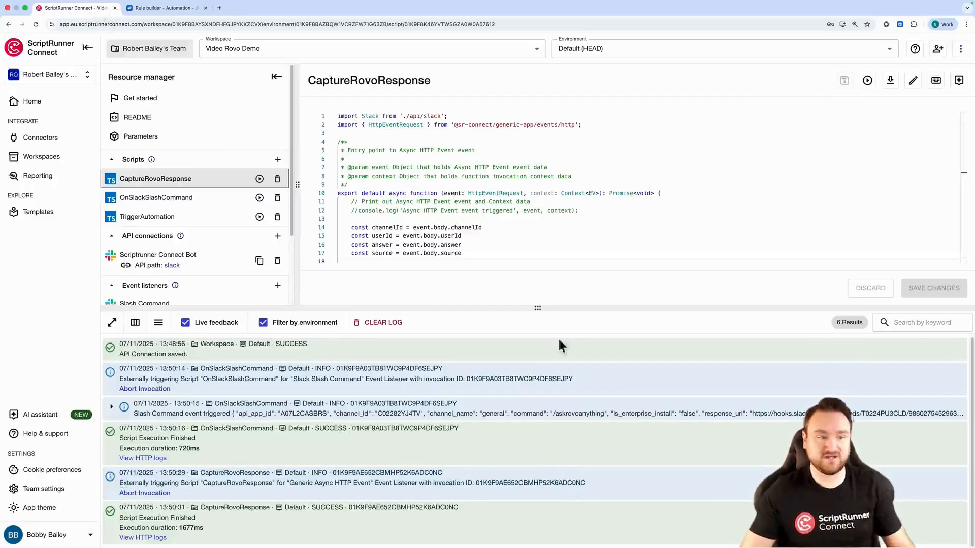
pyautogui.click(618, 252)
pyautogui.hotkey('ctrl', 'Right')
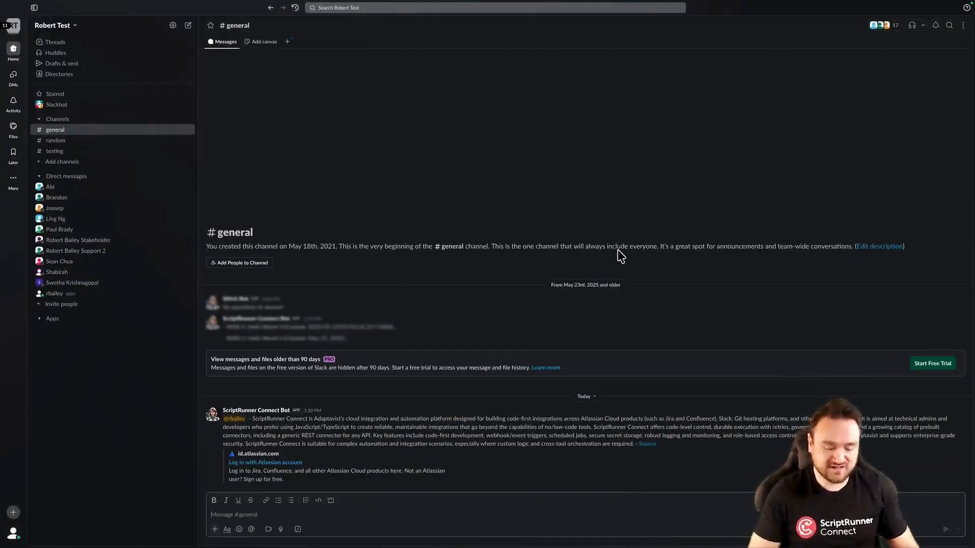
pyautogui.hotkey('ctrl', 'Left')
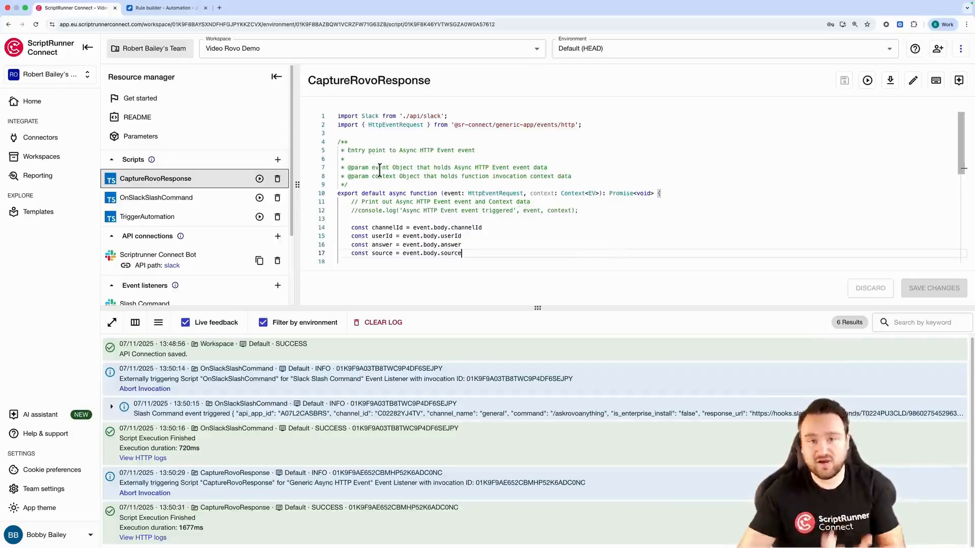
# Review the code of the OnSlackSlashCommand and CaptureRovoResponse scripts
pyautogui.scroll(-3, 462, 170)
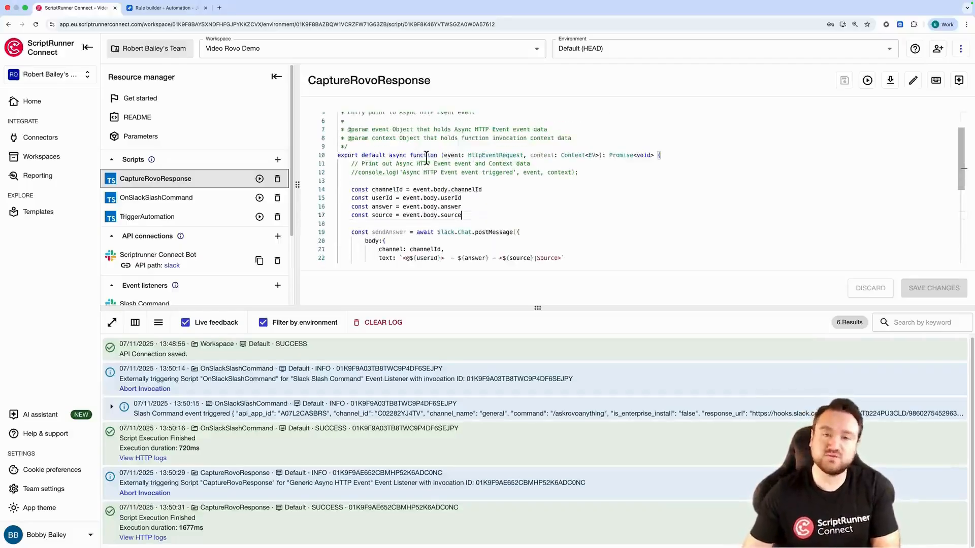
pyautogui.click(194, 204)
pyautogui.scroll(-5, 382, 176)
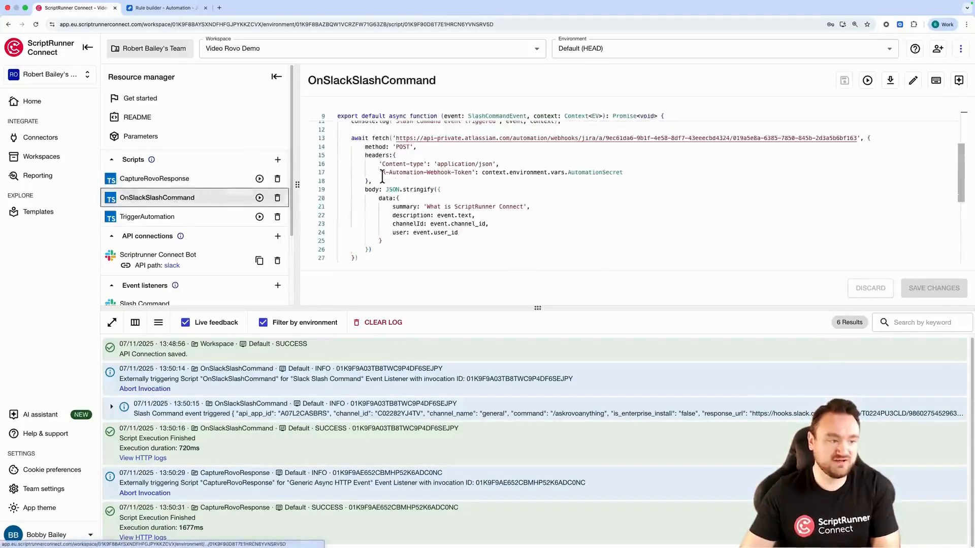
pyautogui.click(184, 189)
pyautogui.scroll(-5, 391, 205)
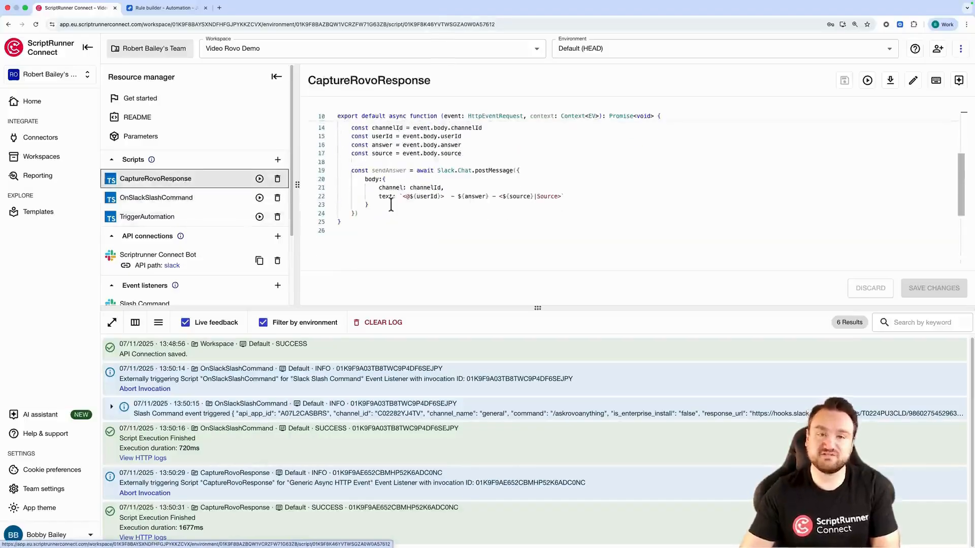
pyautogui.scroll(2, 391, 205)
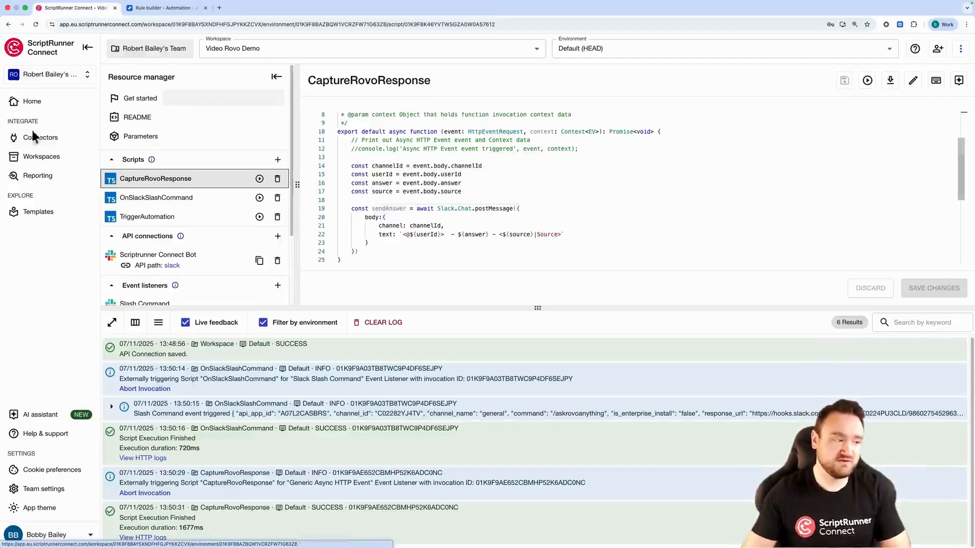
# Browse the apps available for new event listeners and API connections
pyautogui.scroll(-3, 275, 239)
pyautogui.click(278, 216)
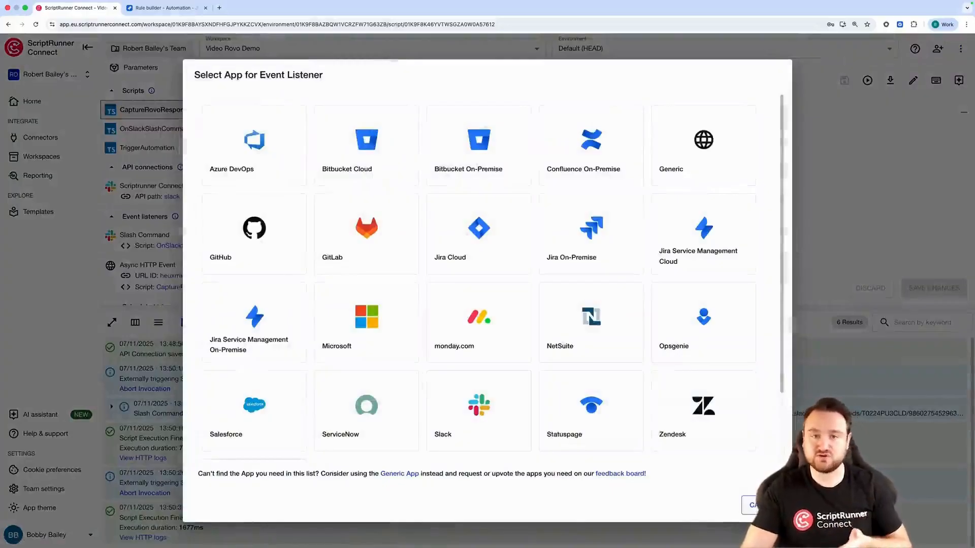
pyautogui.click(763, 506)
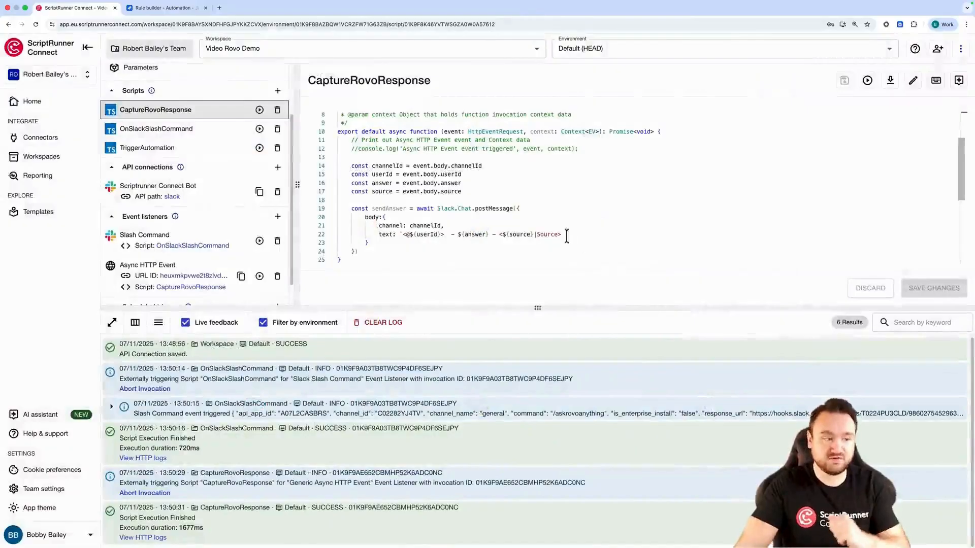
pyautogui.scroll(-2, 567, 236)
pyautogui.click(277, 167)
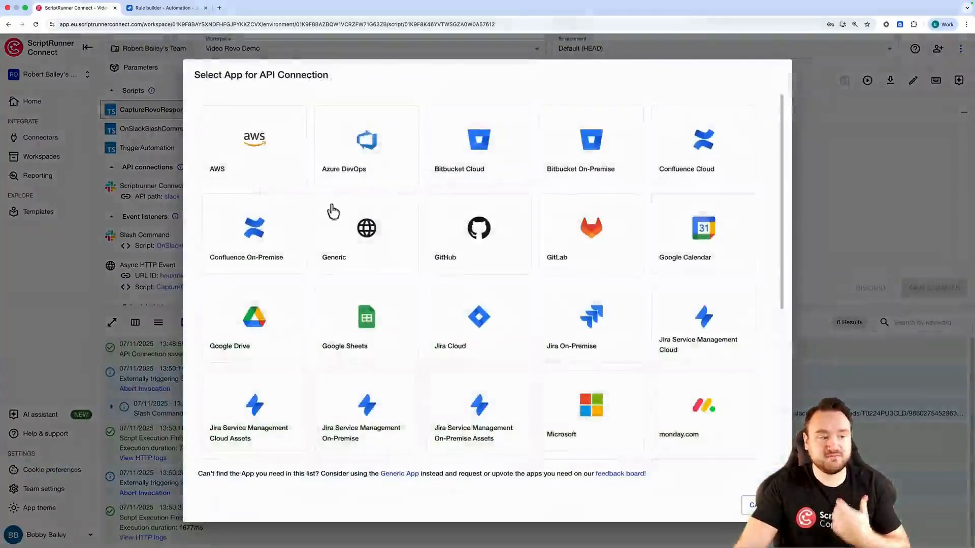
pyautogui.scroll(-3, 438, 407)
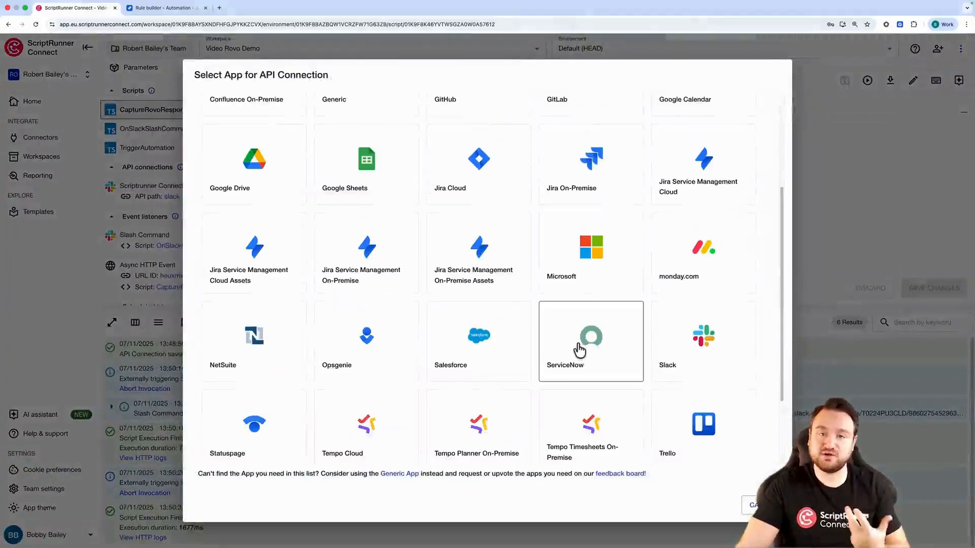